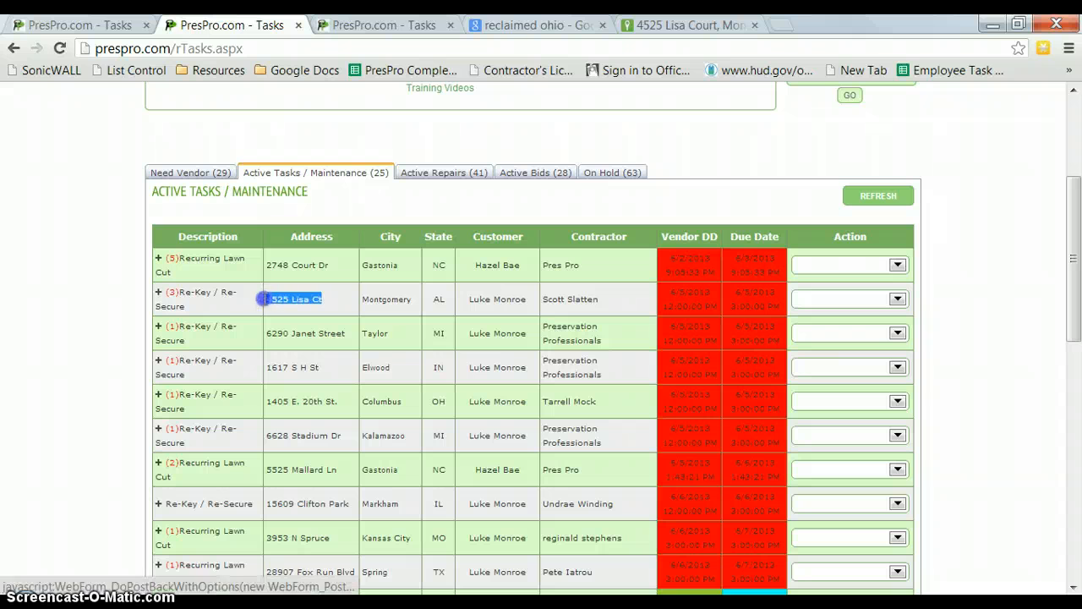
Step: Scroll up from Active Tasks and go to Admin > System Users
click(404, 305)
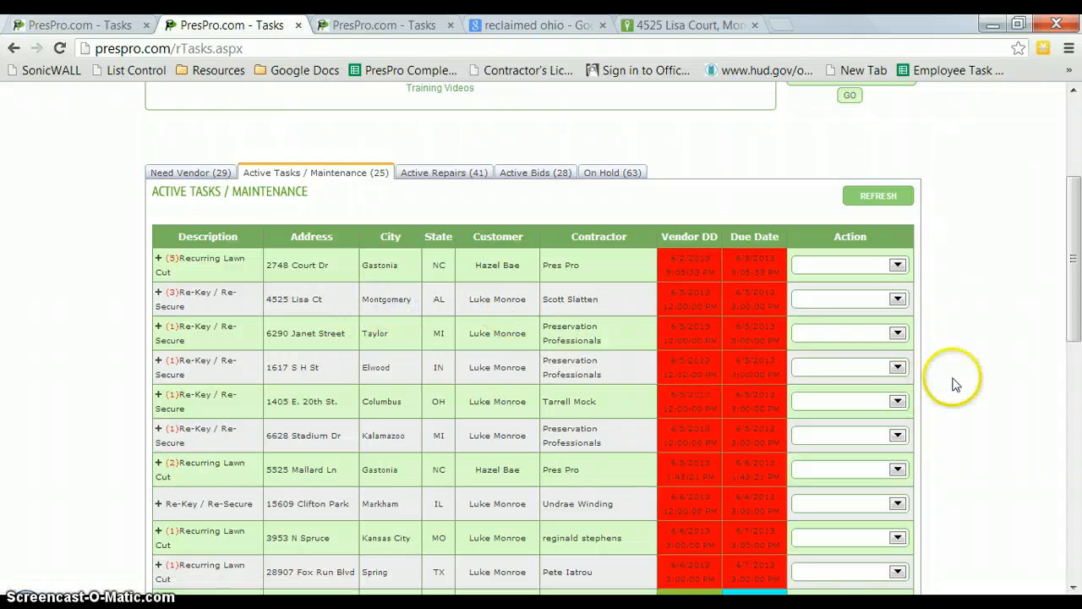
click(1072, 324)
drag(1073, 325, 1072, 254)
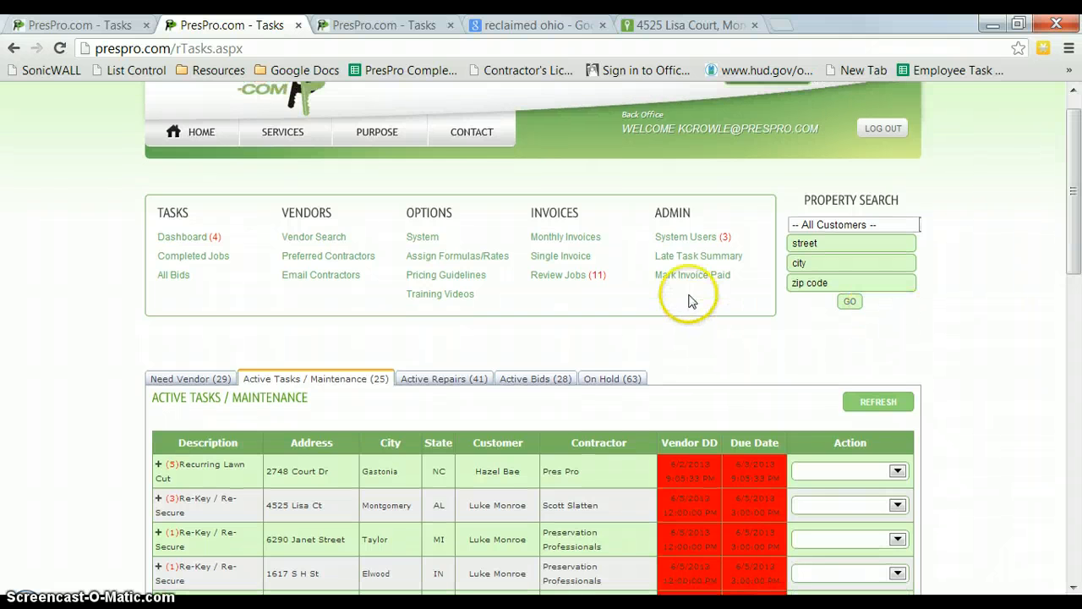
click(695, 238)
click(772, 331)
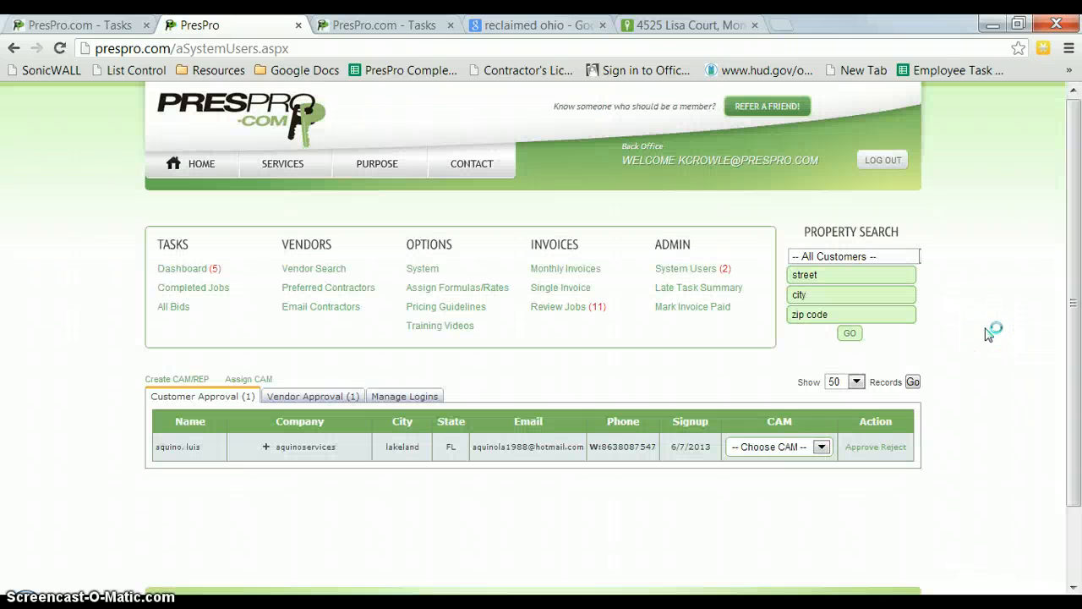
Step: On the Manage Logins tab, search for the contractor by last name
click(409, 396)
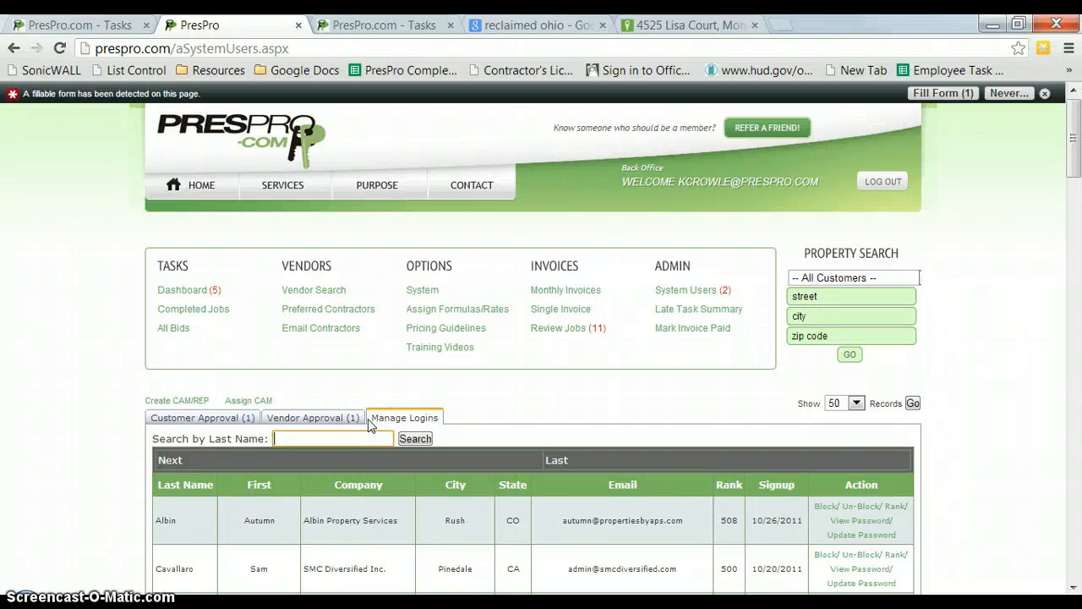
text(slatten)
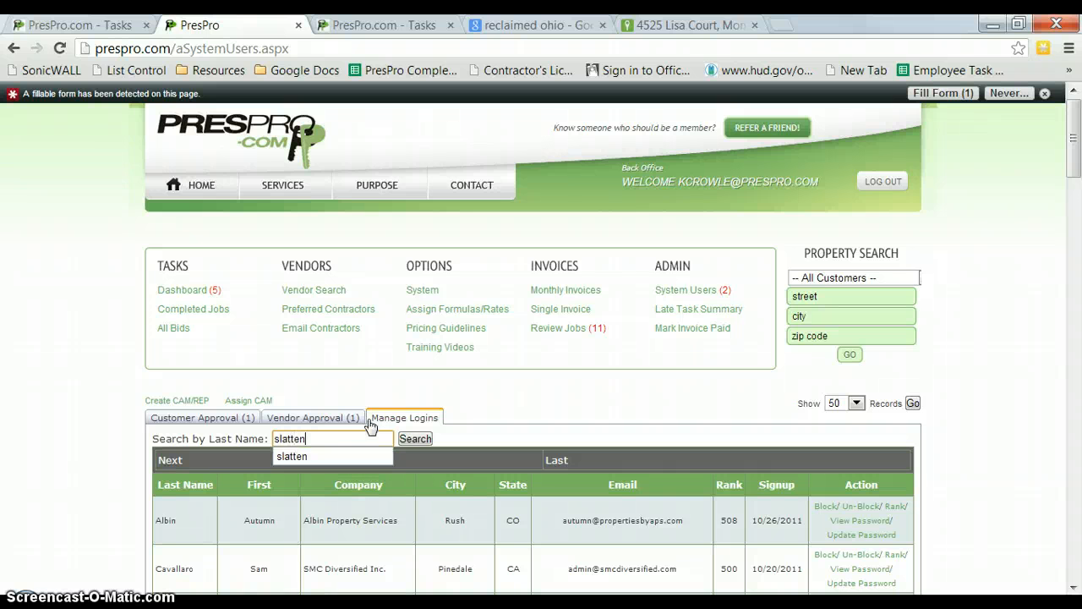
key(Return)
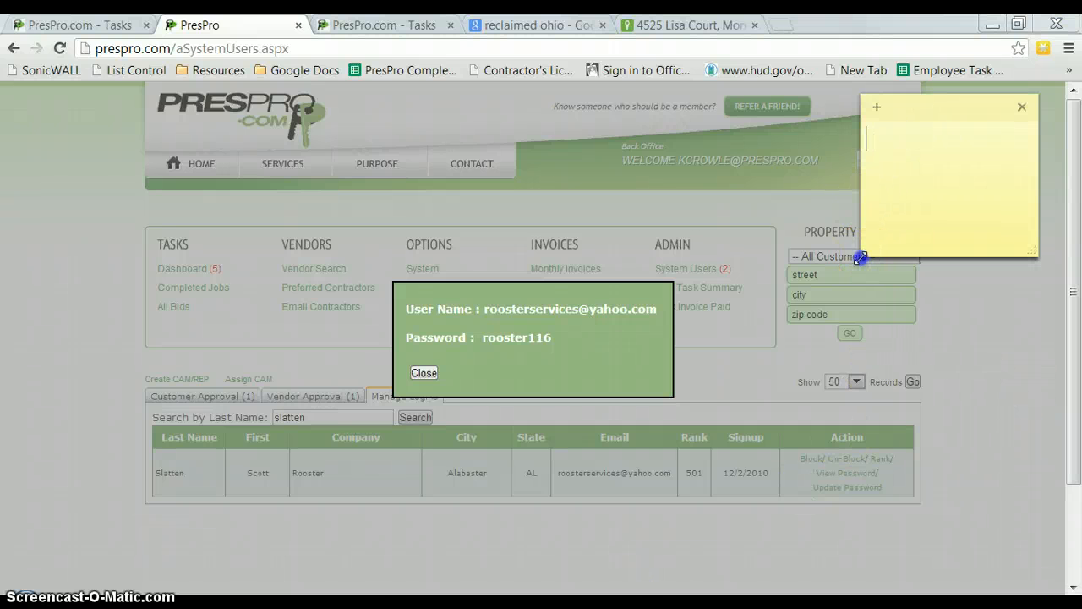
Step: Copy the contractor's login email from the popup into the sticky note
drag(860, 257, 769, 288)
drag(662, 310, 535, 308)
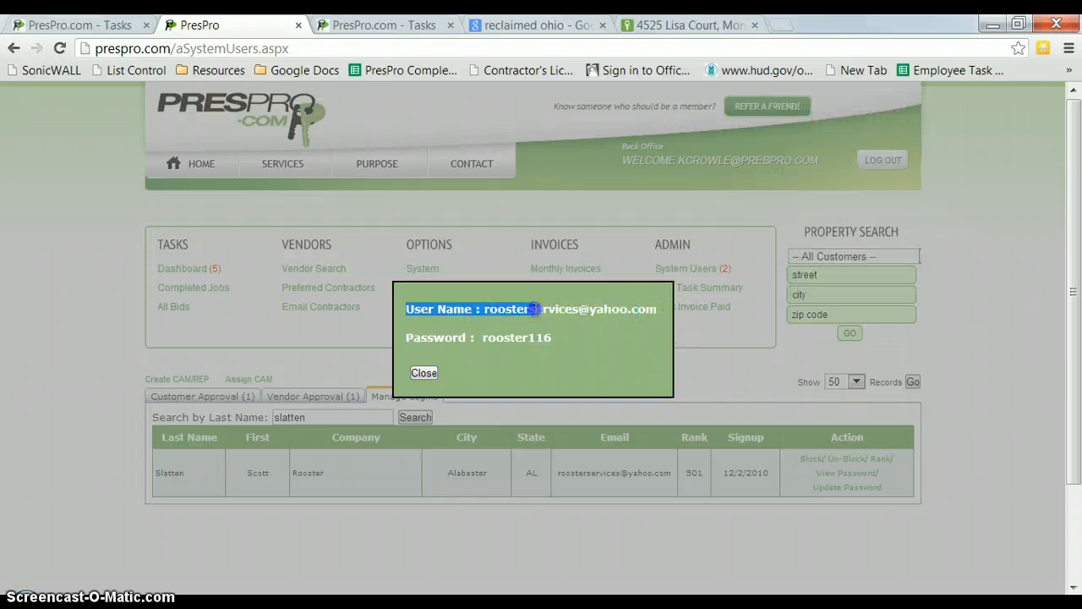
click(589, 305)
drag(657, 310, 500, 308)
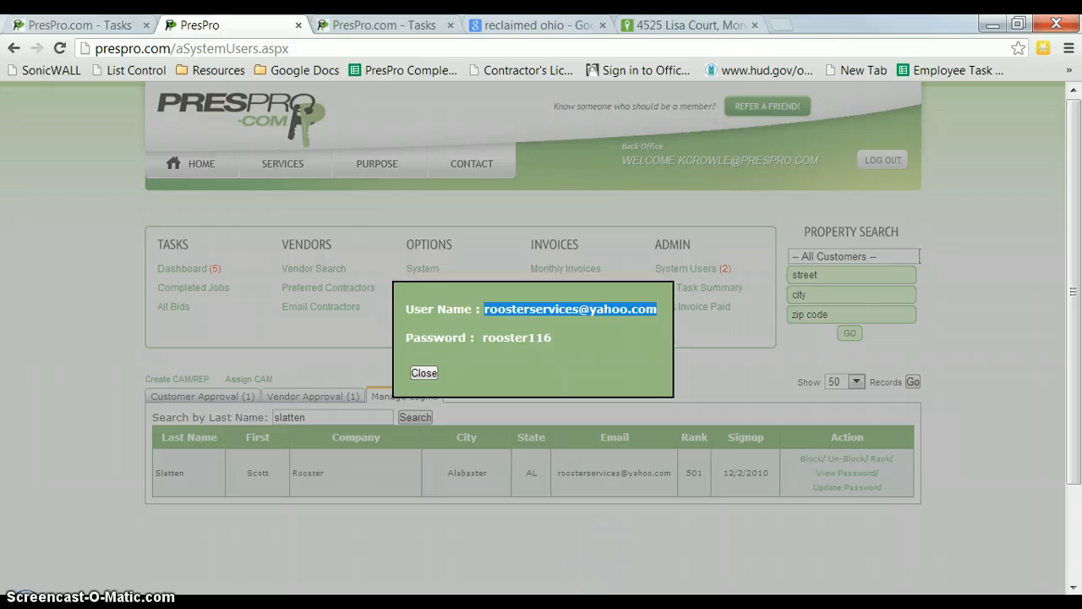
click(626, 602)
key(ctrl+v)
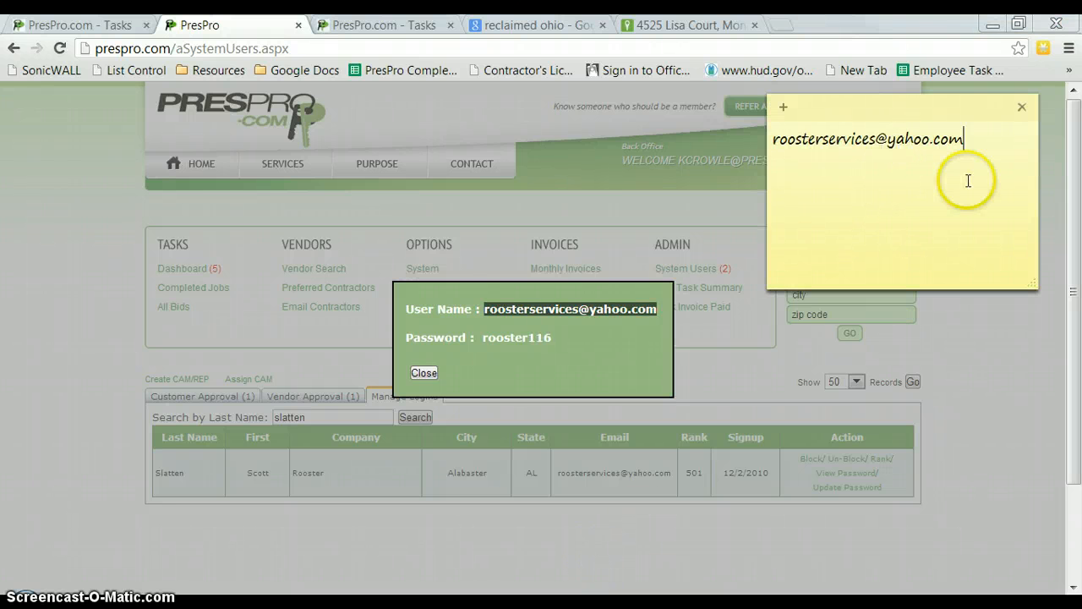
Step: Paste the password on a new line in the note and close the credentials popup
click(524, 339)
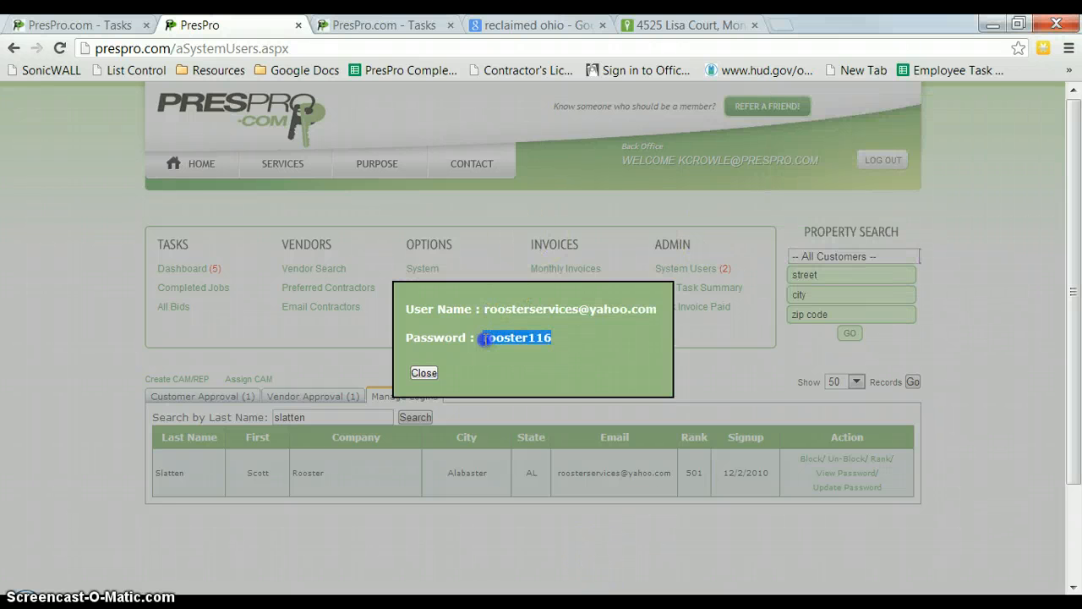
click(673, 592)
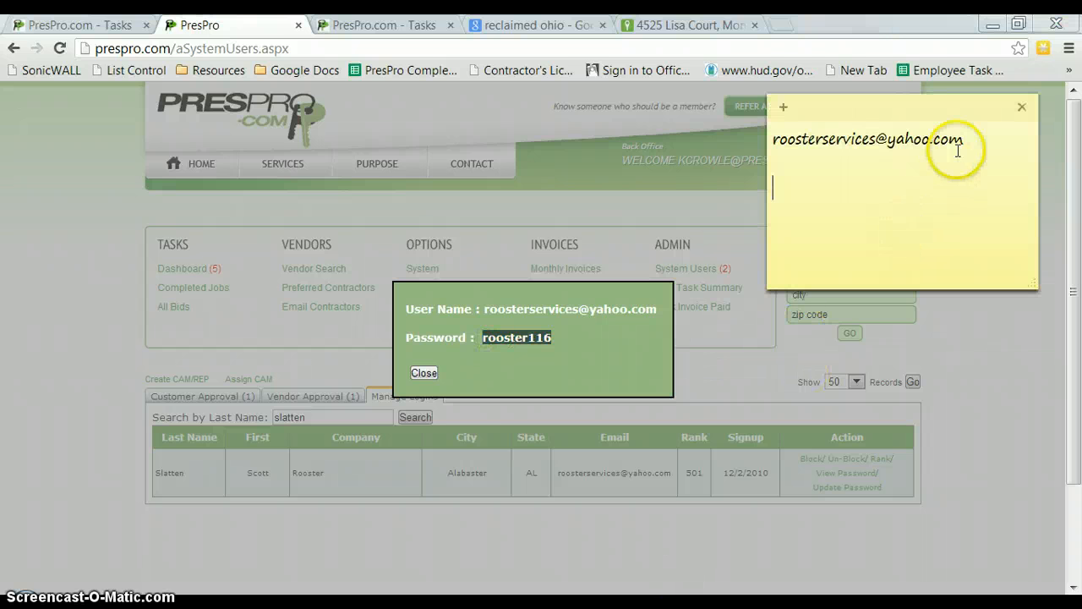
key(Return)
key(Return)
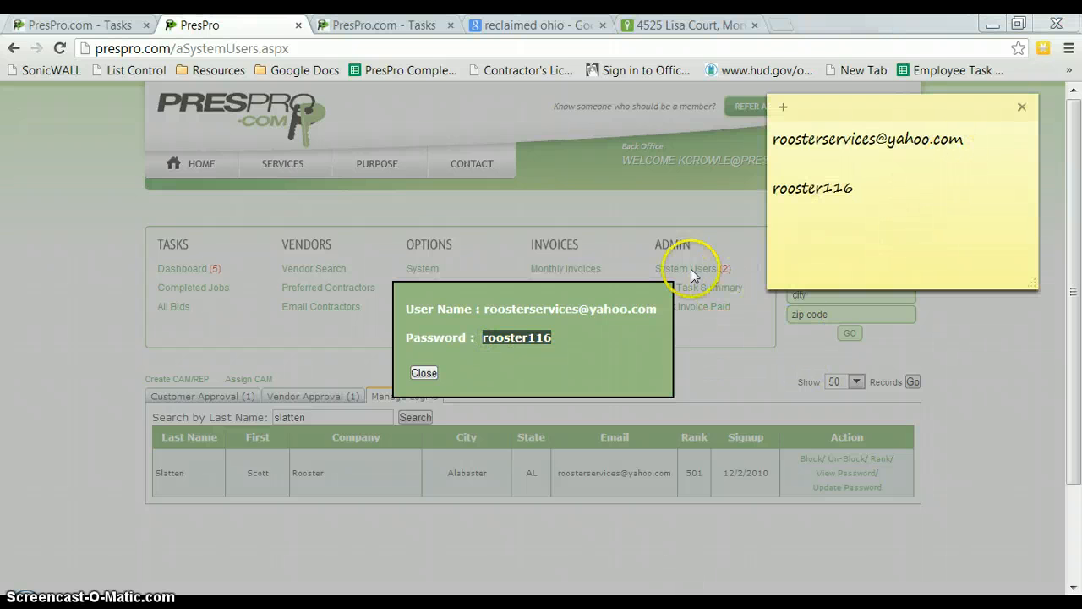
click(424, 375)
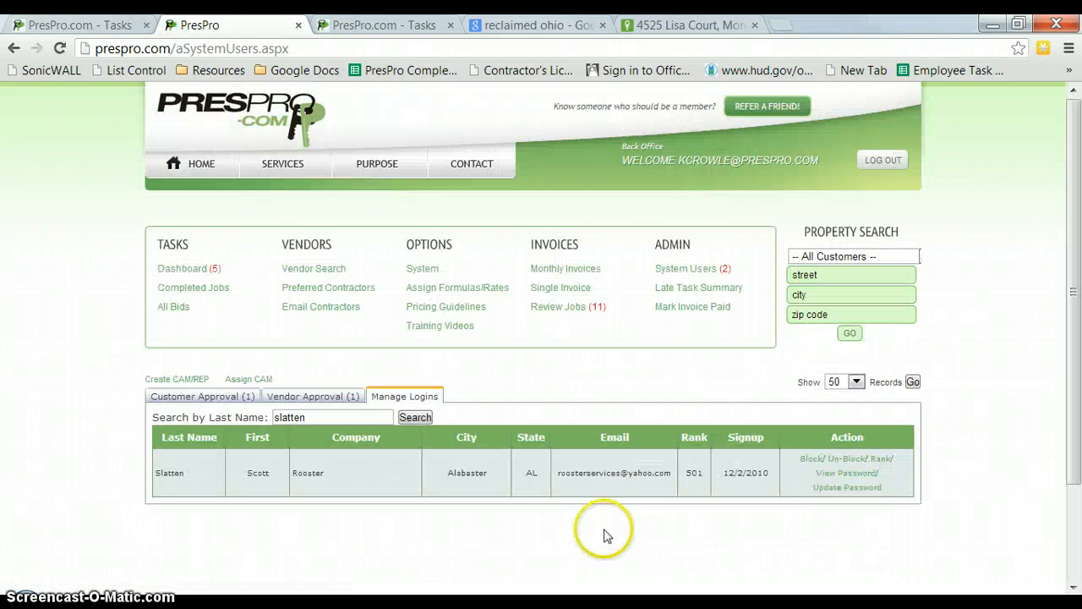
Step: Log out of admin and paste the contractor's email into the Member Login email field
click(884, 158)
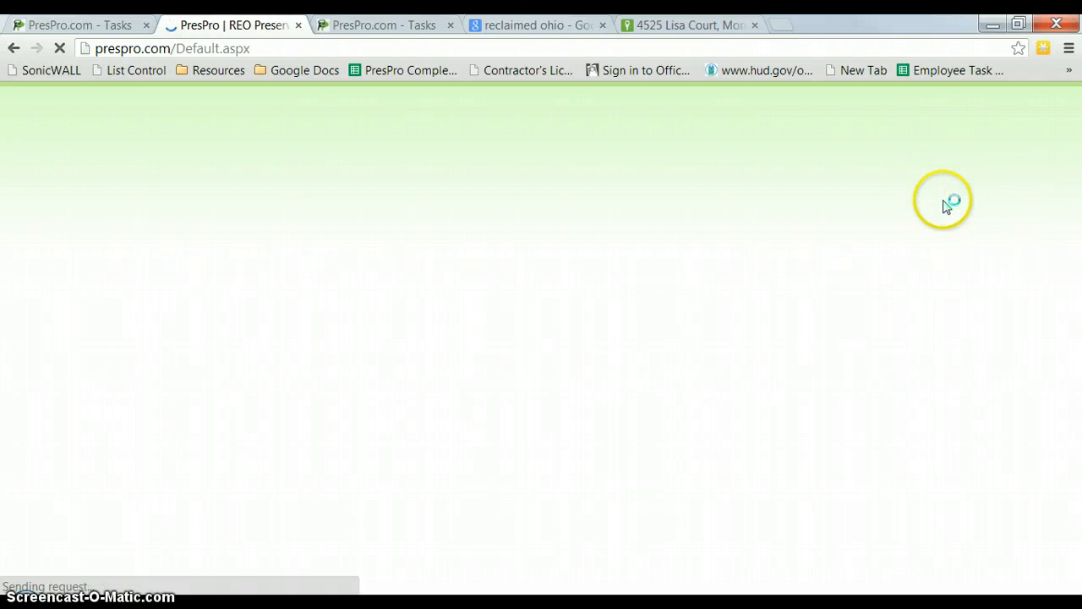
key(alt+Tab)
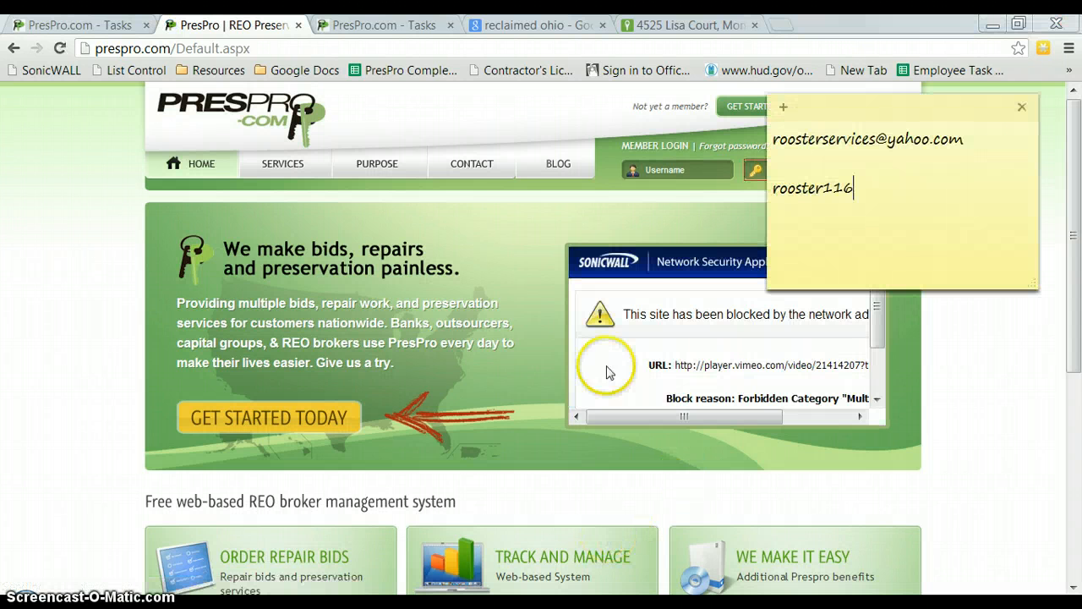
drag(912, 114, 327, 131)
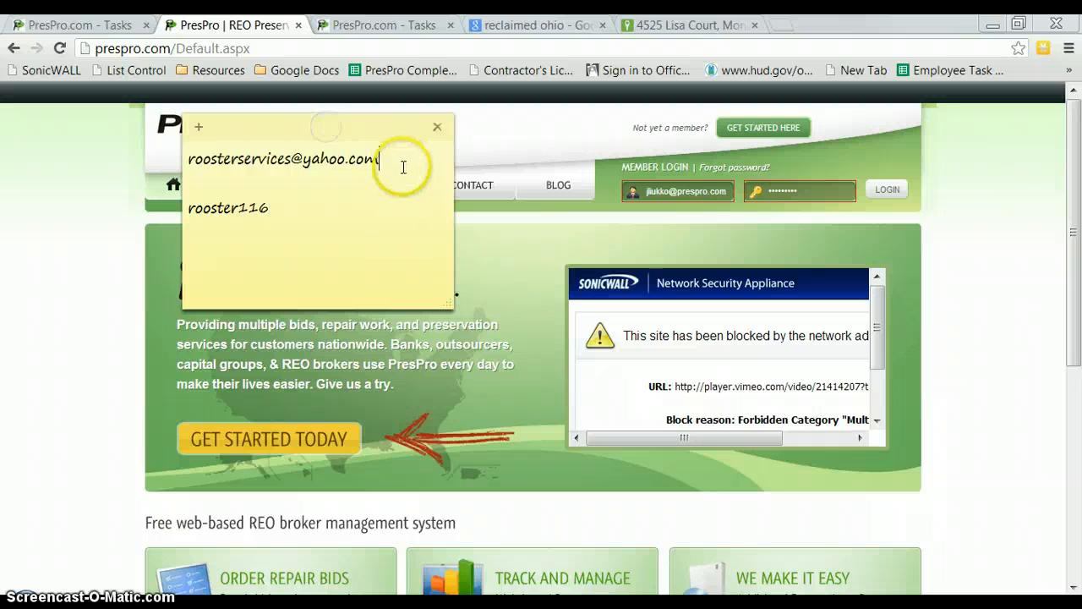
drag(404, 161, 213, 159)
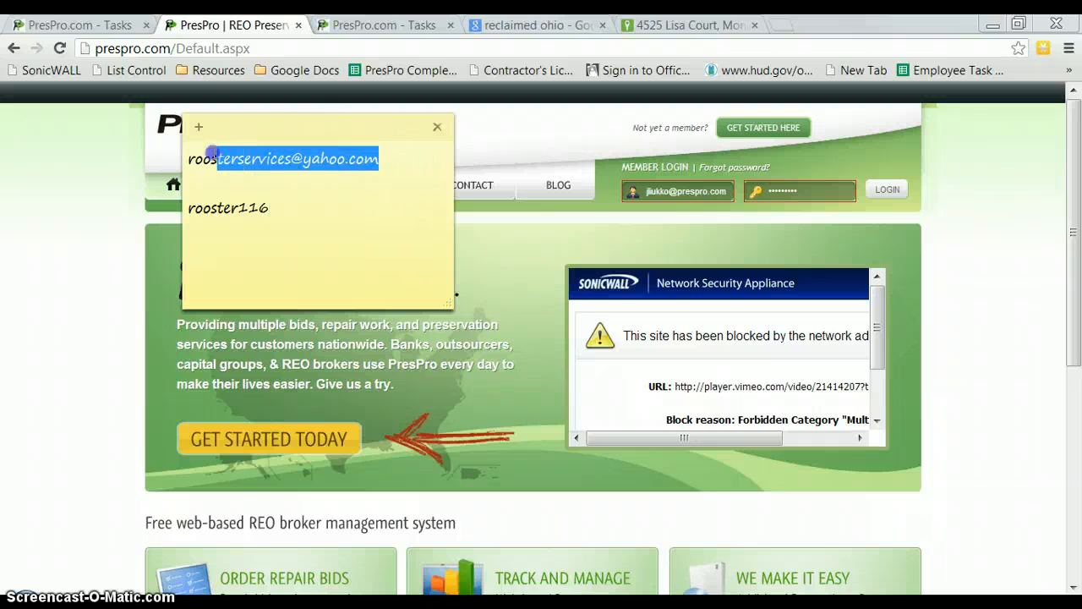
right_click(279, 167)
click(334, 196)
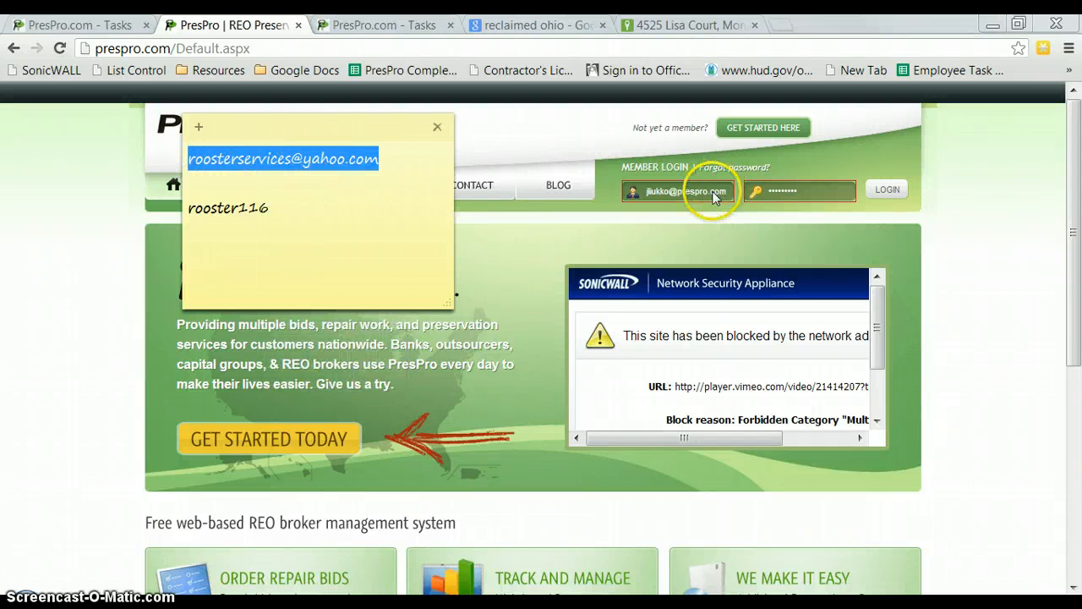
click(713, 195)
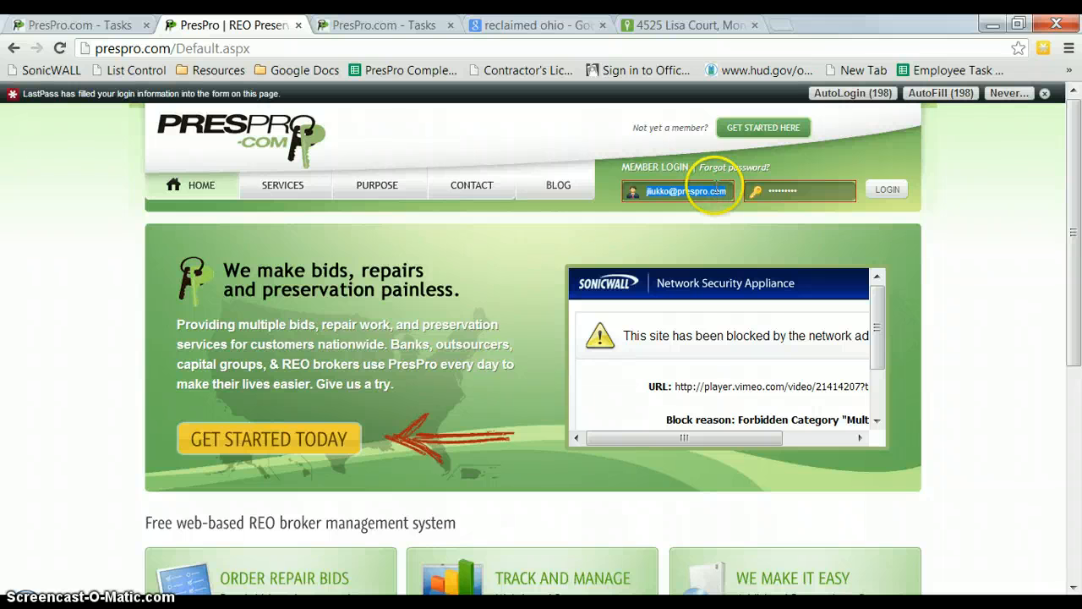
key(ctrl+v)
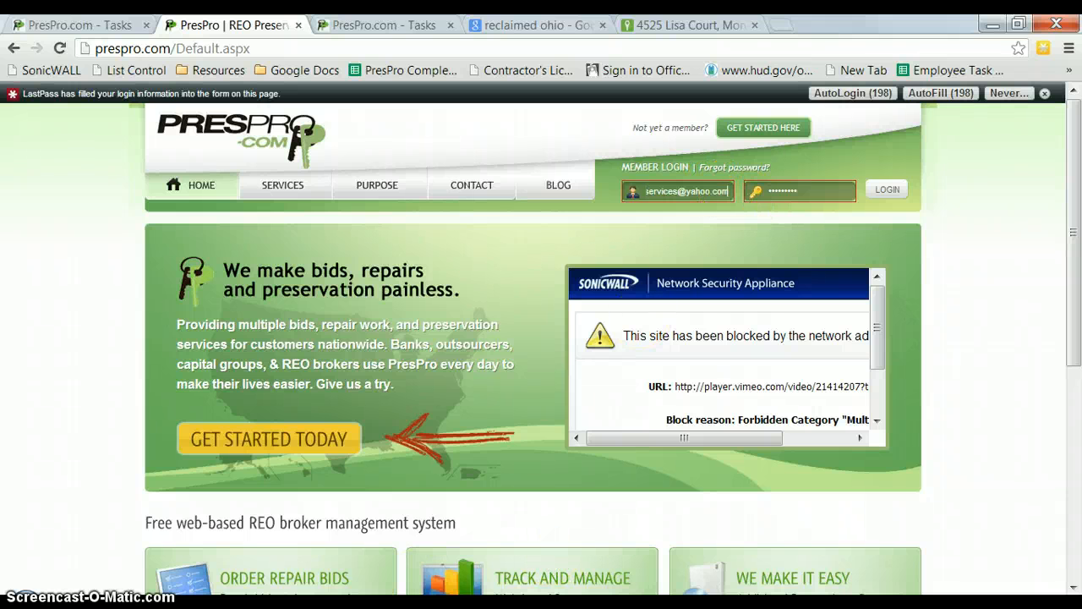
key(alt+Tab)
Step: Paste the contractor's password from the note and log in
drag(272, 209, 188, 215)
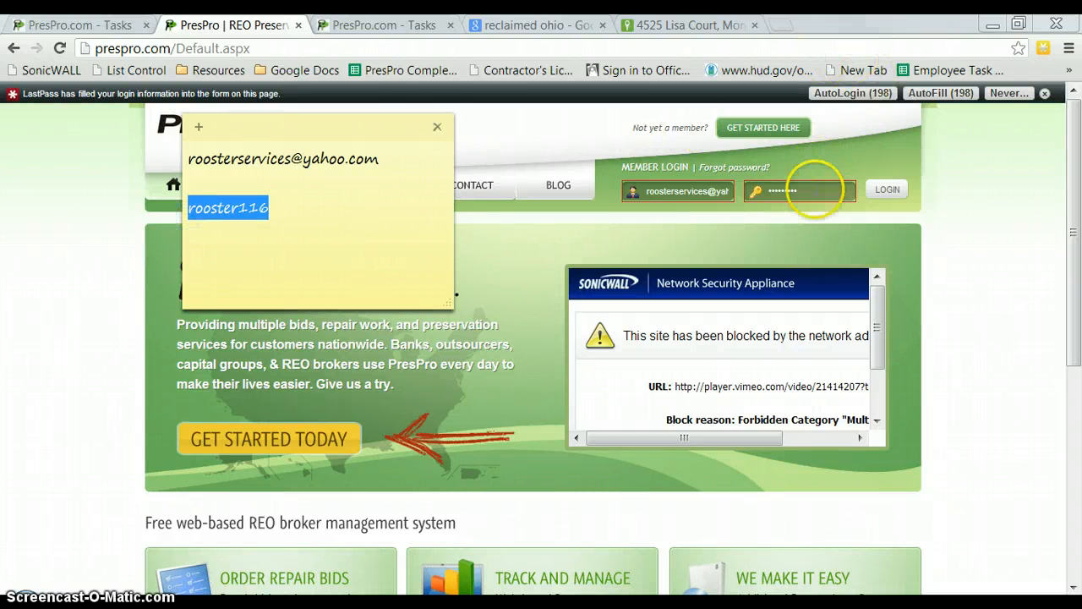
click(814, 191)
key(ctrl+v)
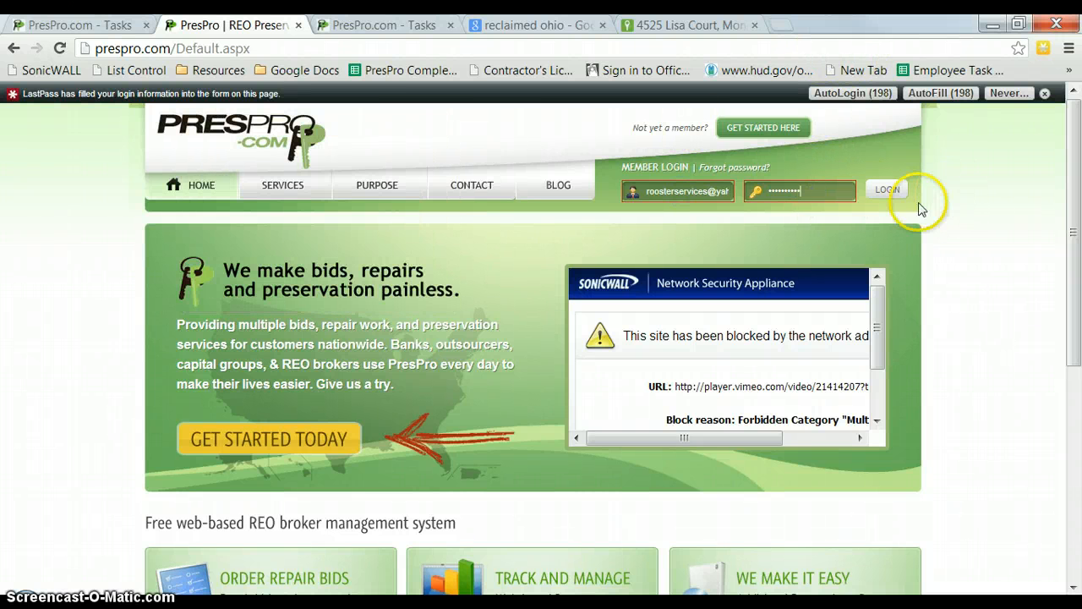
click(899, 194)
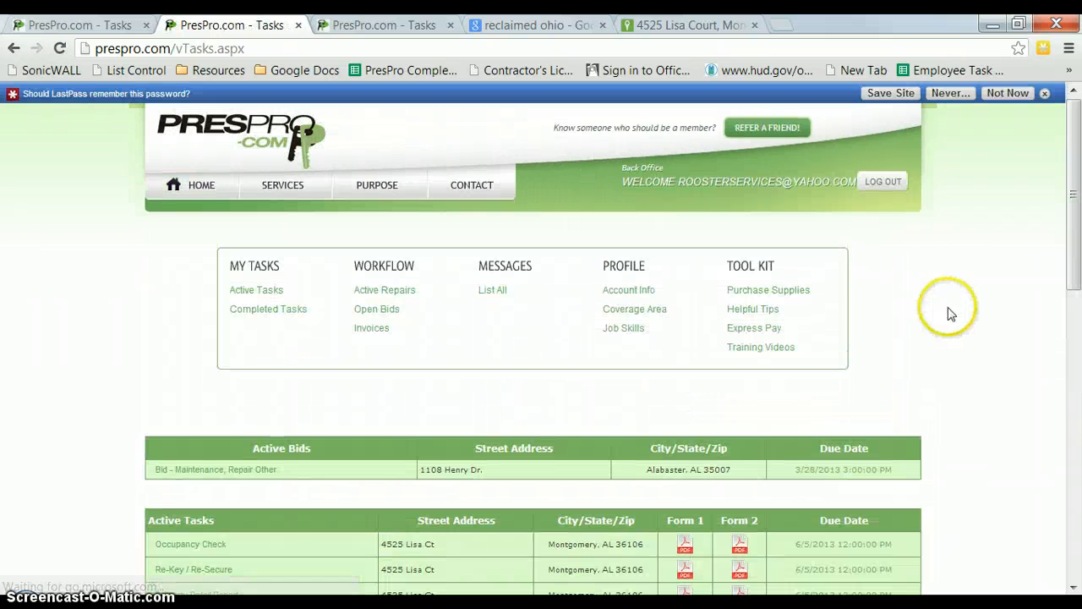
Step: Open the Occupancy Check task and confirm Occupancy as Vacant in Details of Completed Job
scroll(961, 290, down, 1)
scroll(981, 266, down, 3)
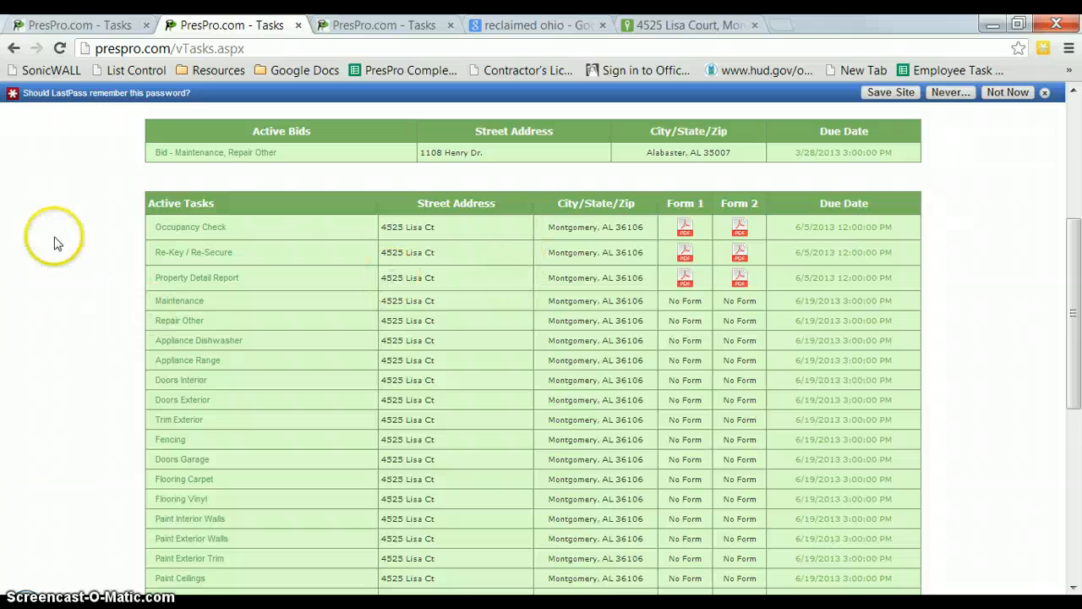
click(212, 228)
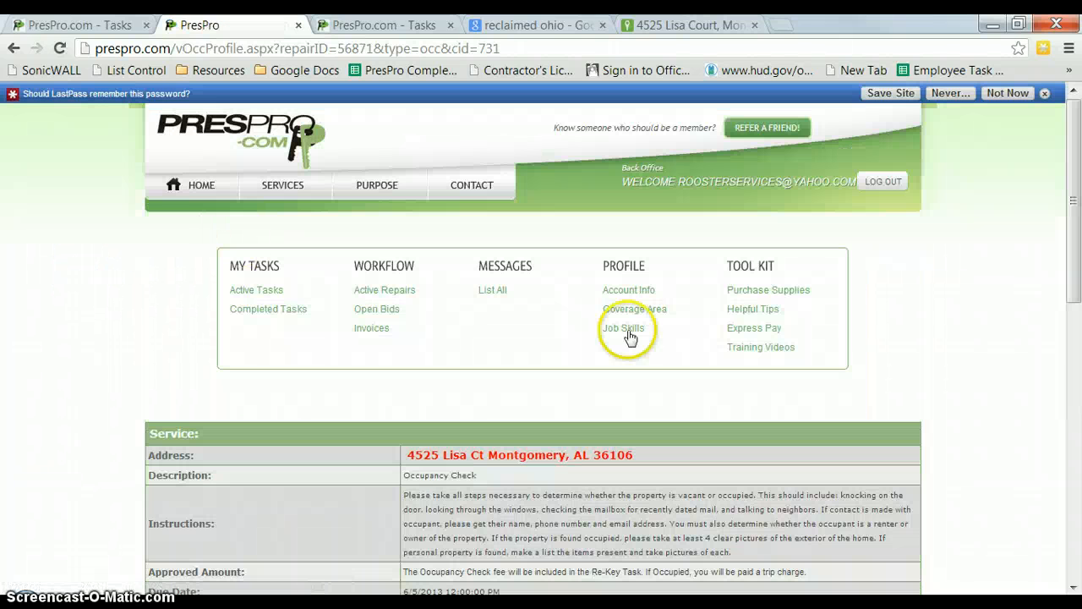
scroll(1005, 330, down, 2)
scroll(1006, 329, down, 3)
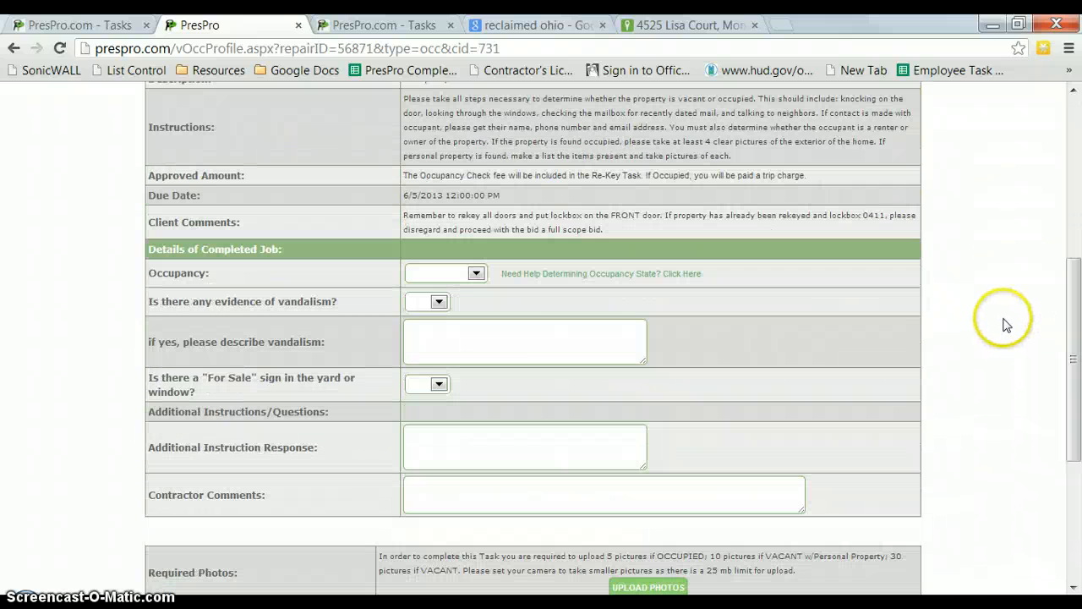
click(476, 273)
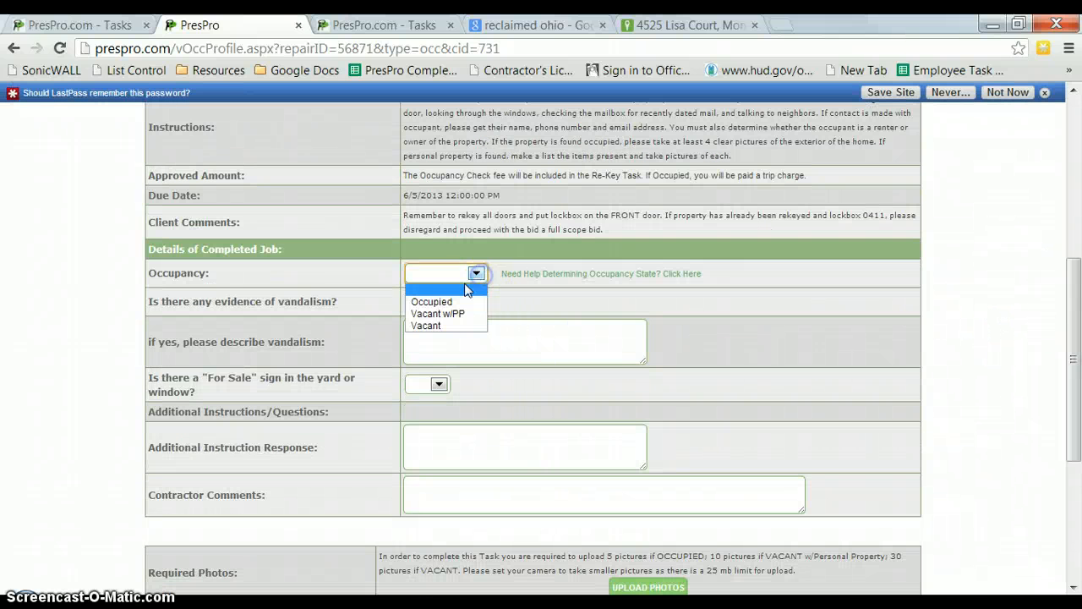
click(451, 326)
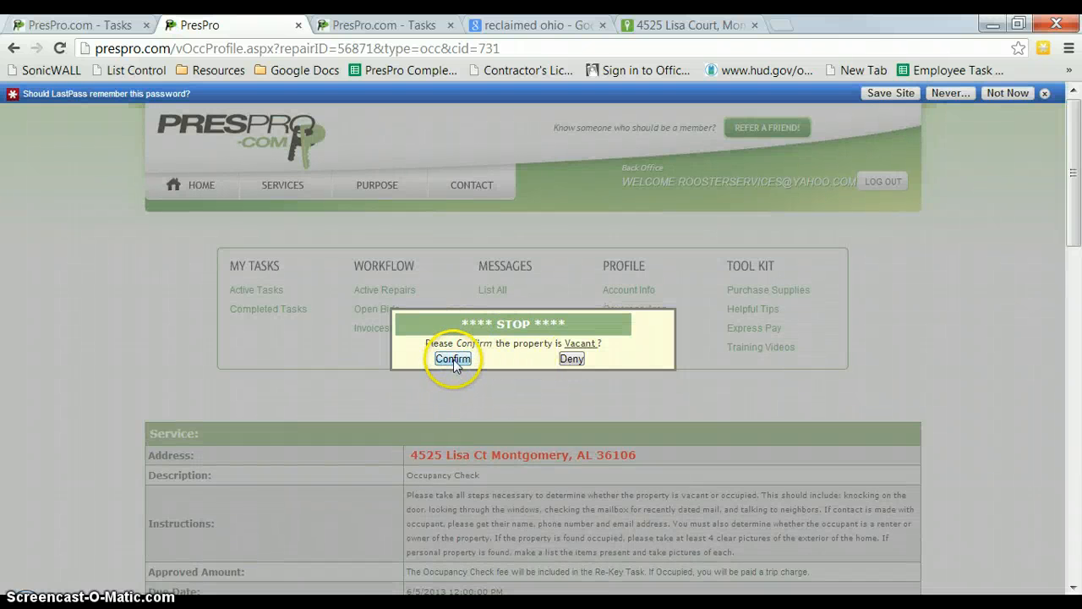
click(453, 358)
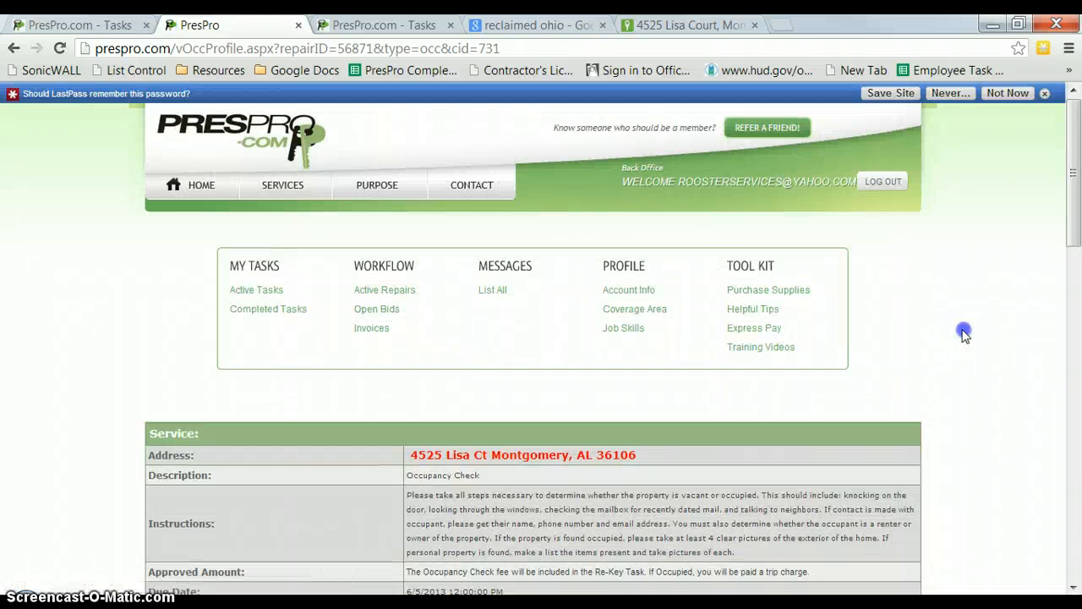
Step: Mark the property secure, enter the lock box combination, and set entry doors to 2
scroll(962, 336, down, 7)
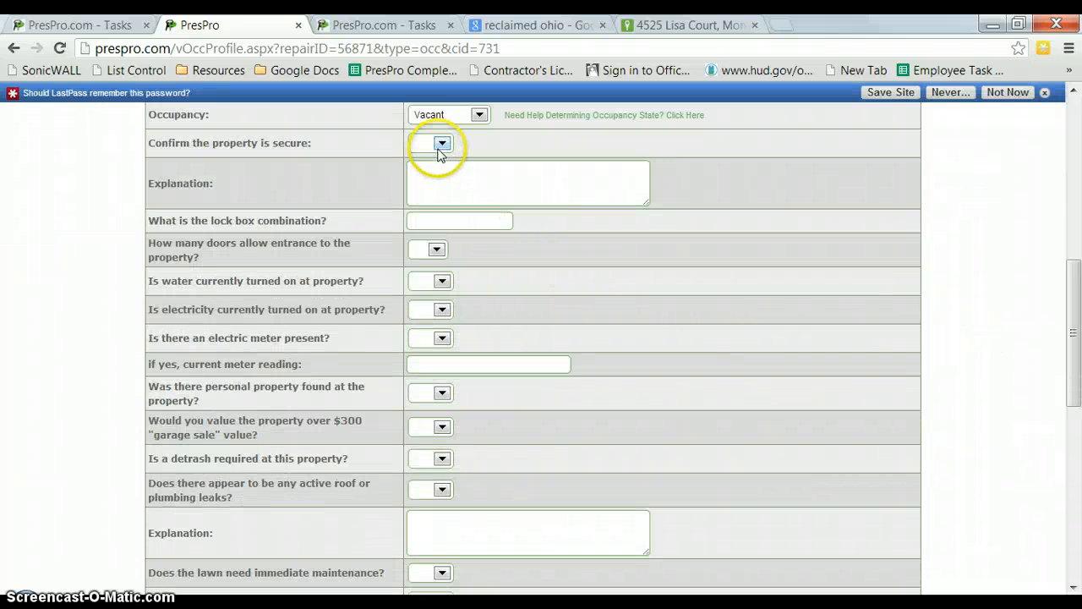
click(436, 172)
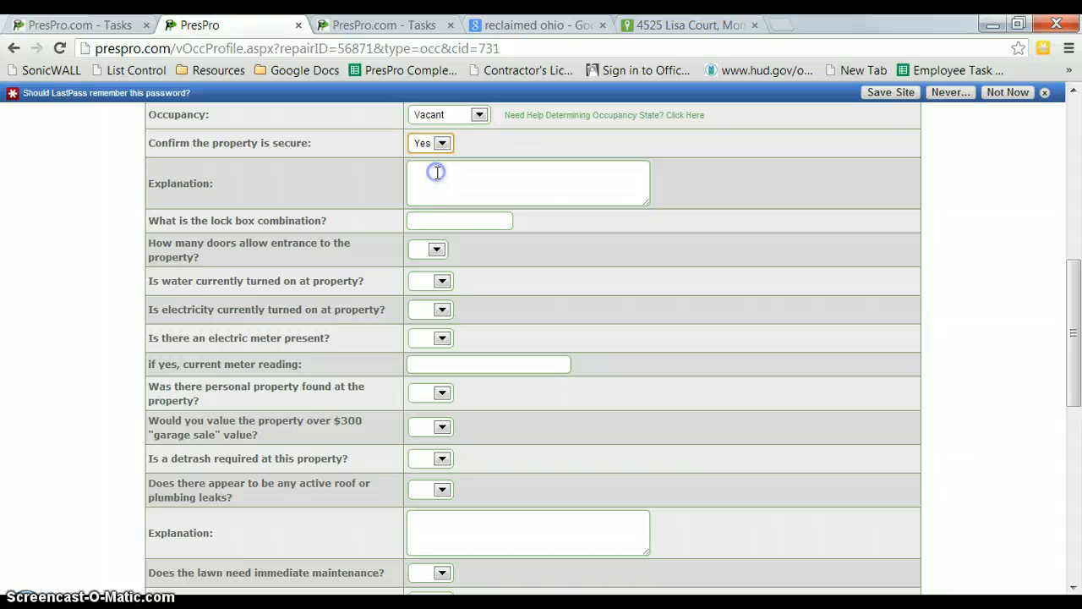
click(459, 220)
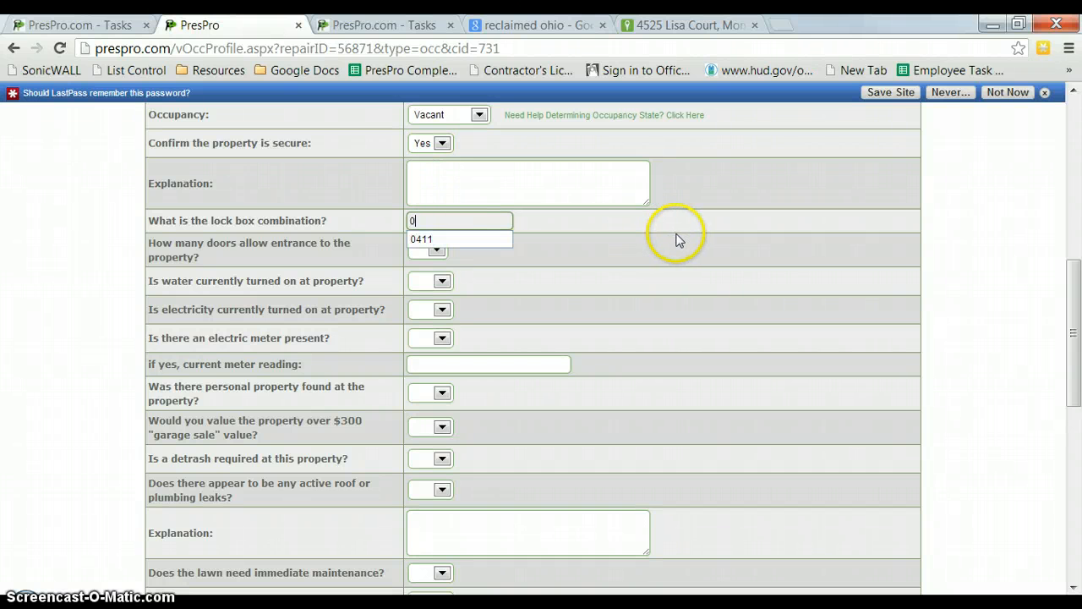
click(438, 240)
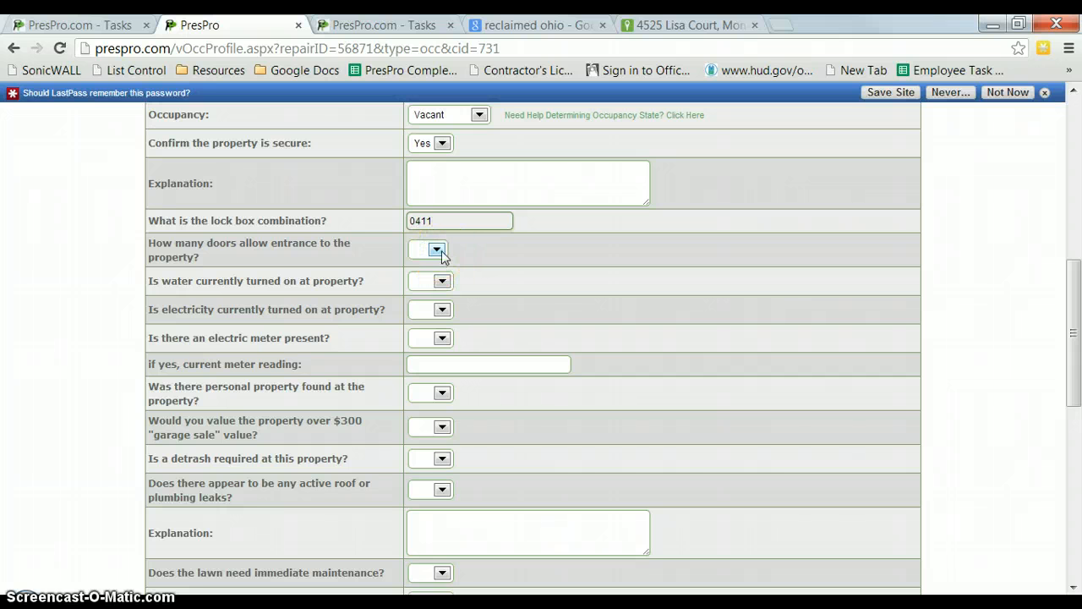
click(438, 250)
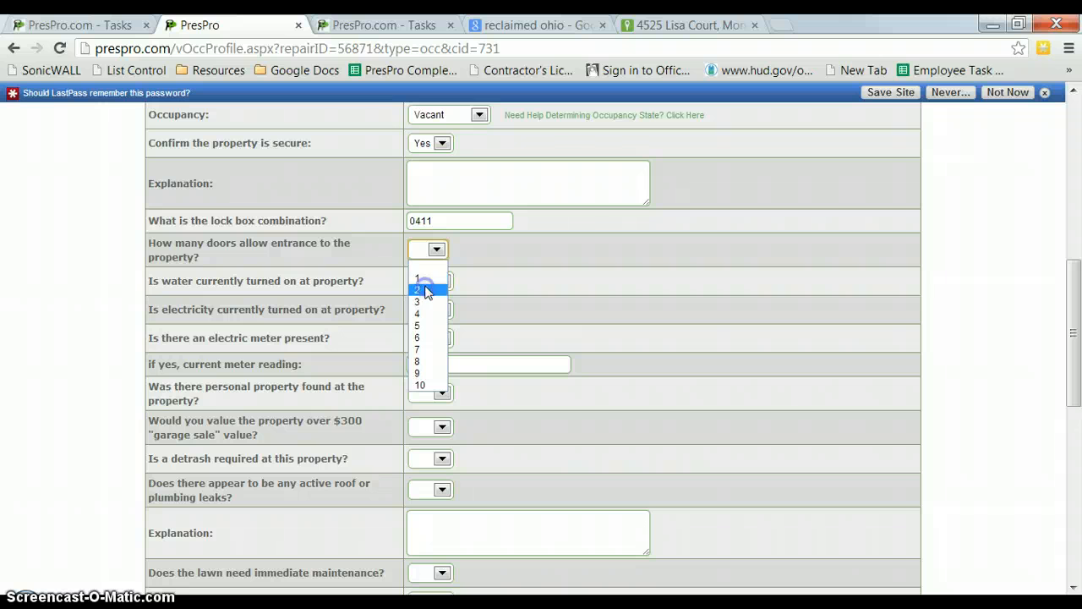
click(427, 291)
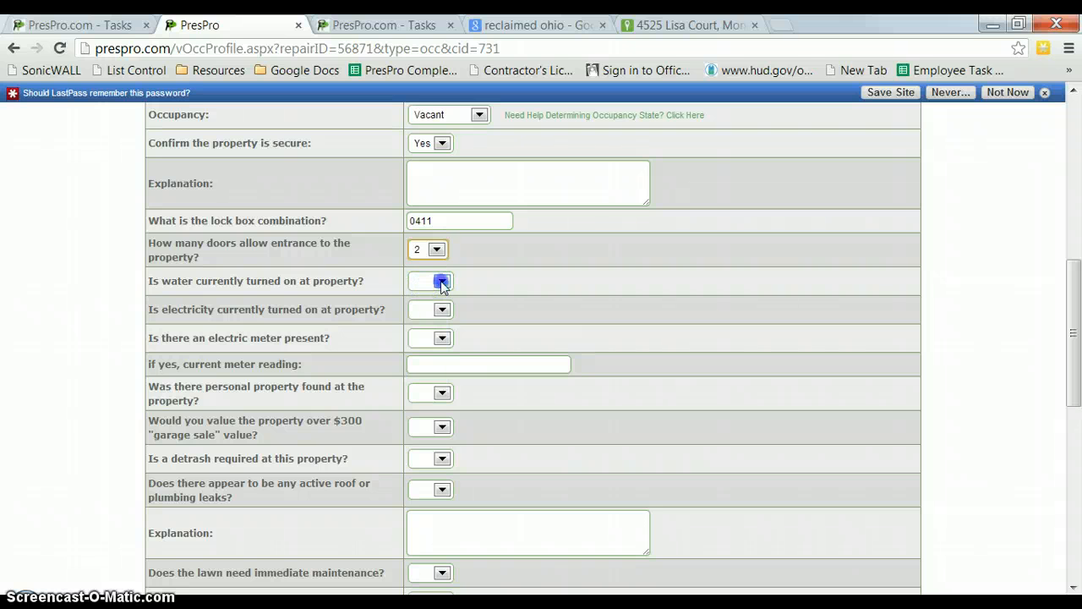
Step: Answer Yes for water, electricity and electric meter, with meter reading 000000
click(441, 285)
click(432, 309)
click(439, 310)
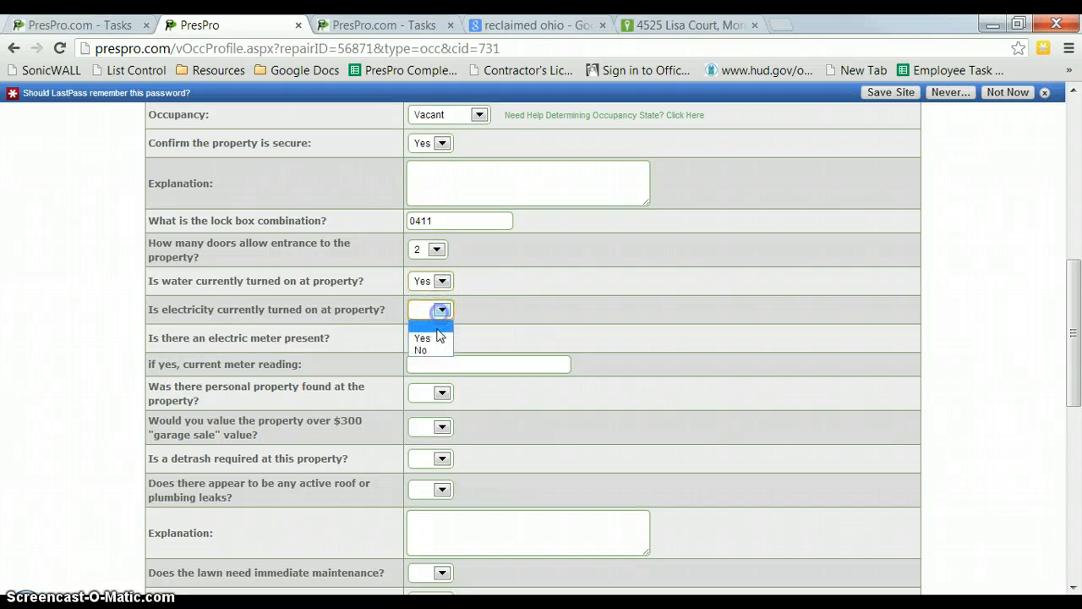
click(433, 338)
click(439, 339)
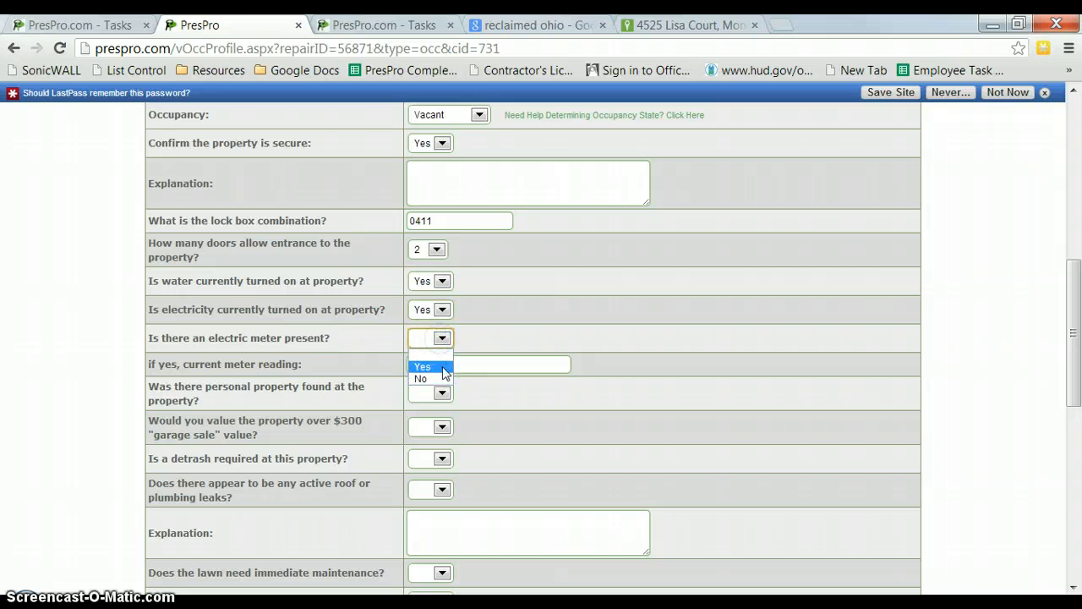
click(444, 369)
click(442, 362)
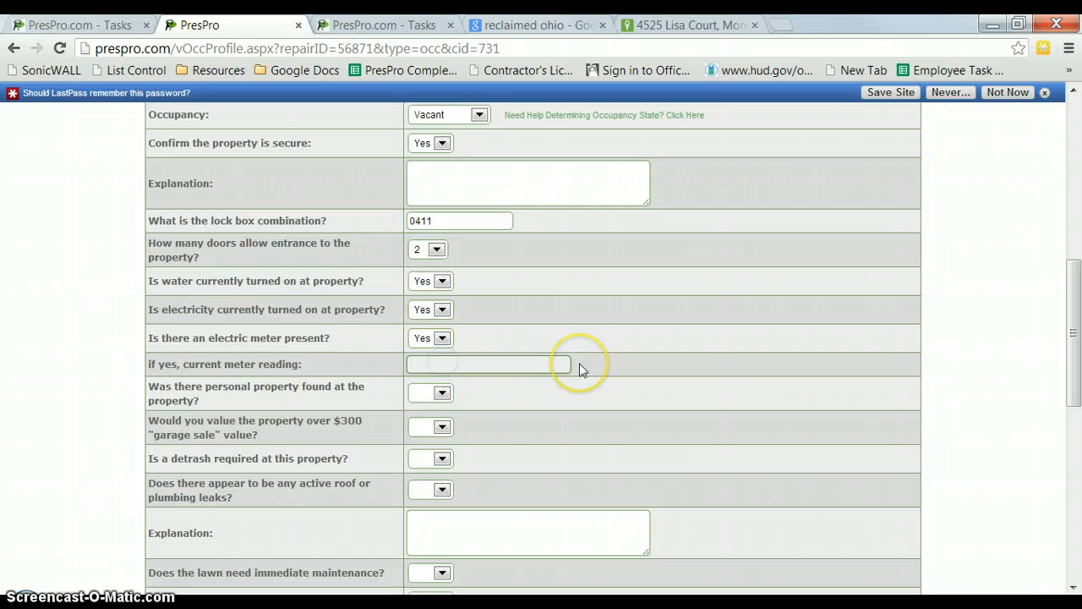
text(00000000000)
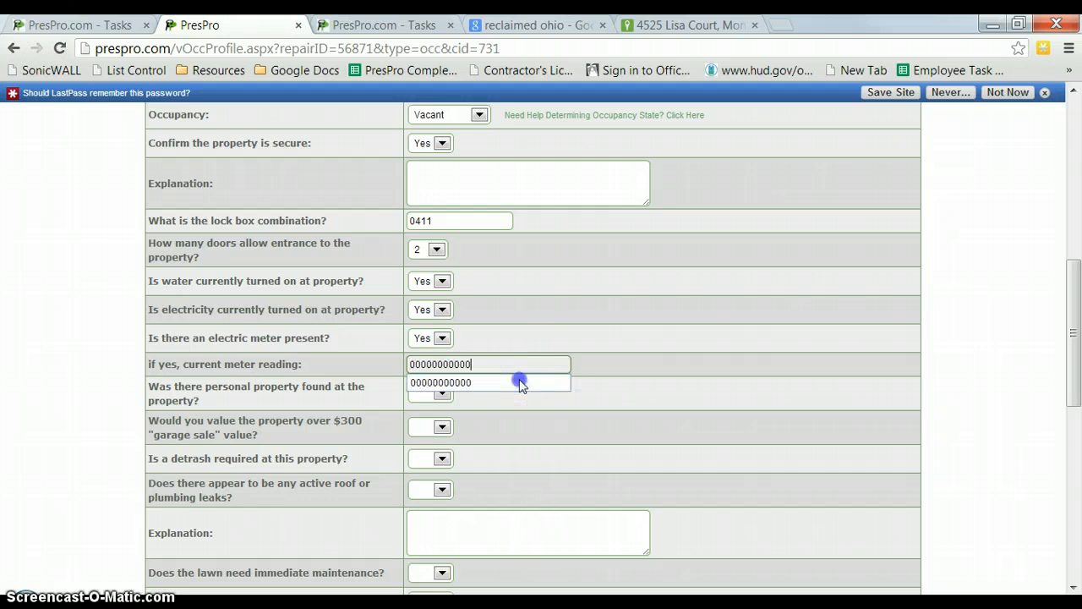
click(520, 385)
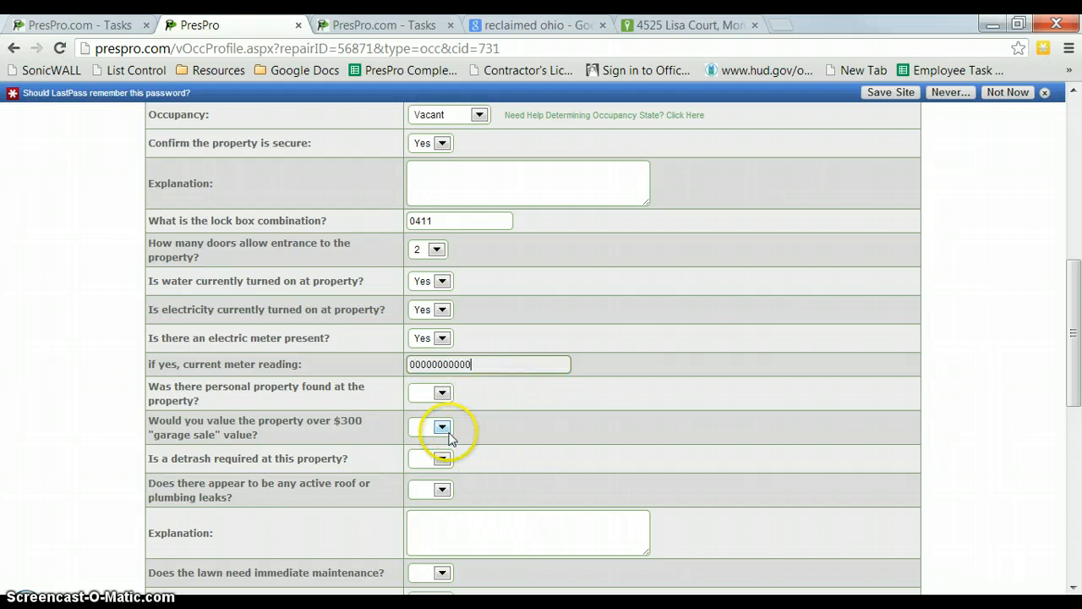
Step: Answer No for personal property found, value over $300 and detrash required
click(442, 393)
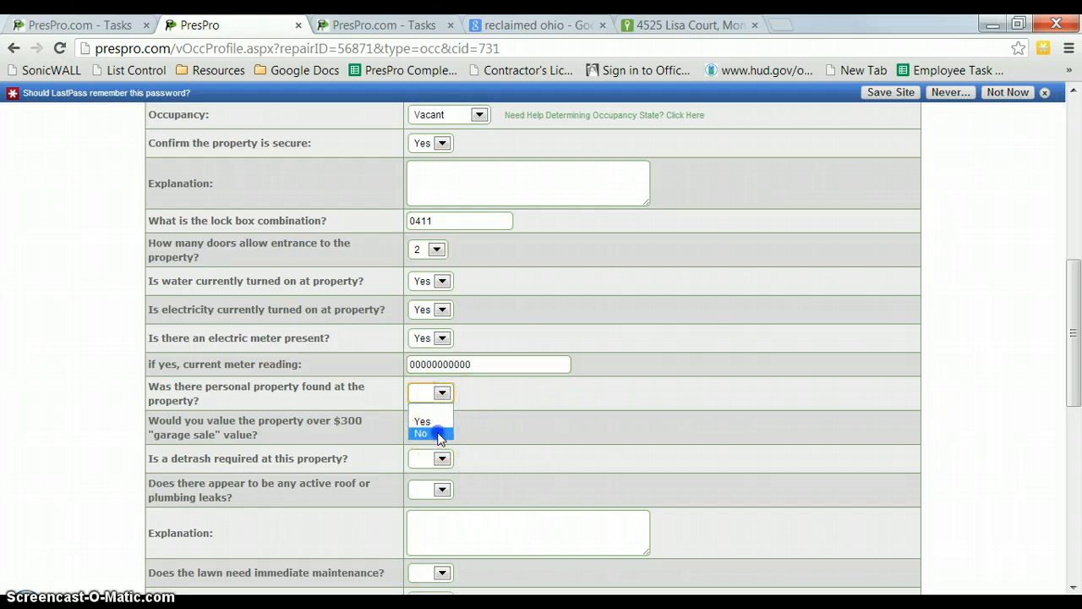
click(439, 433)
click(441, 428)
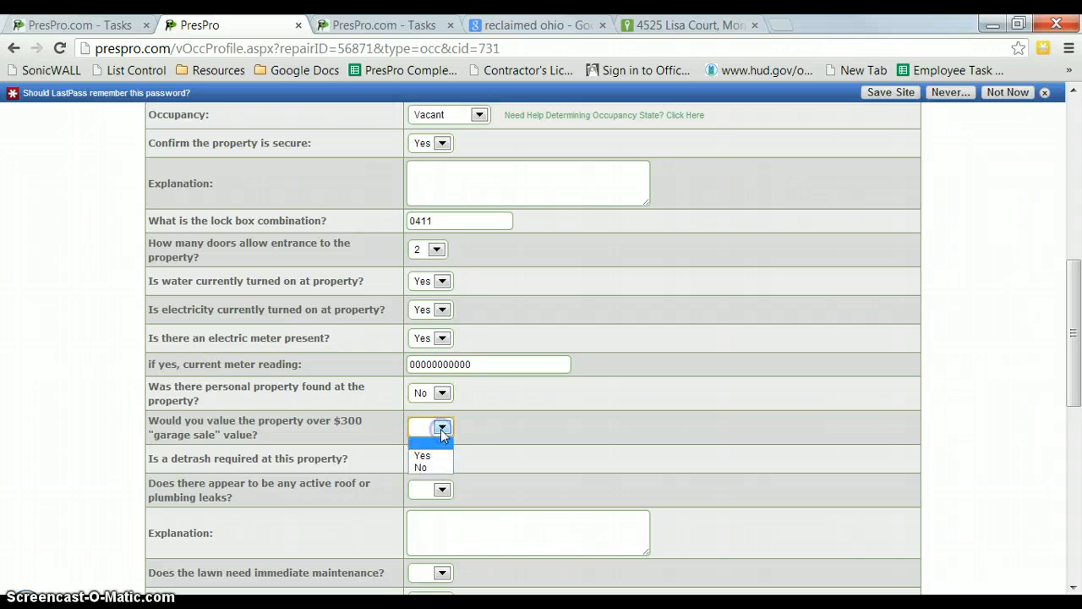
click(444, 467)
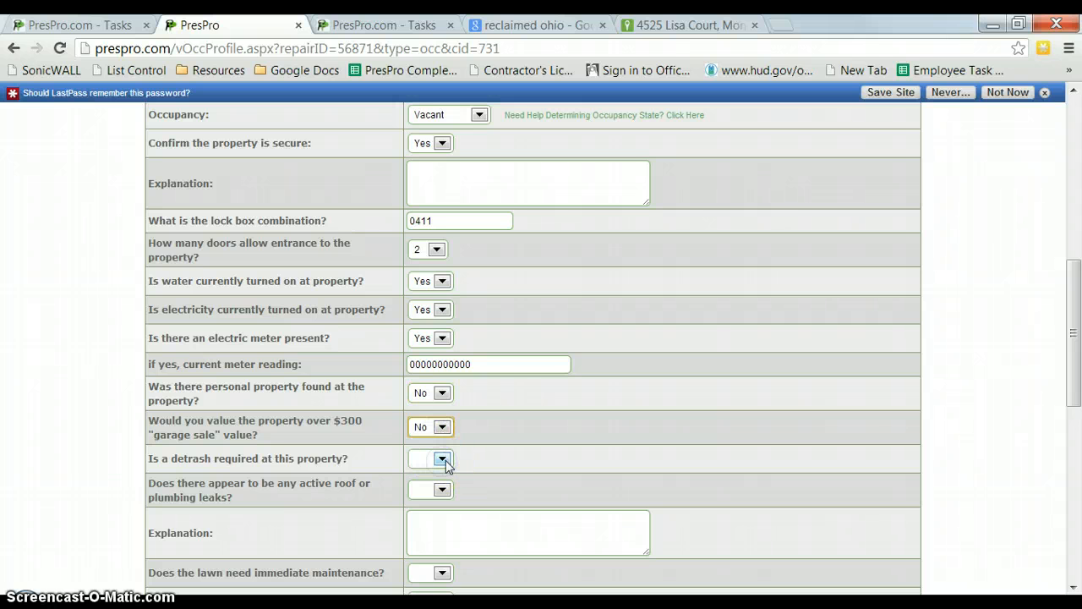
click(441, 458)
click(446, 497)
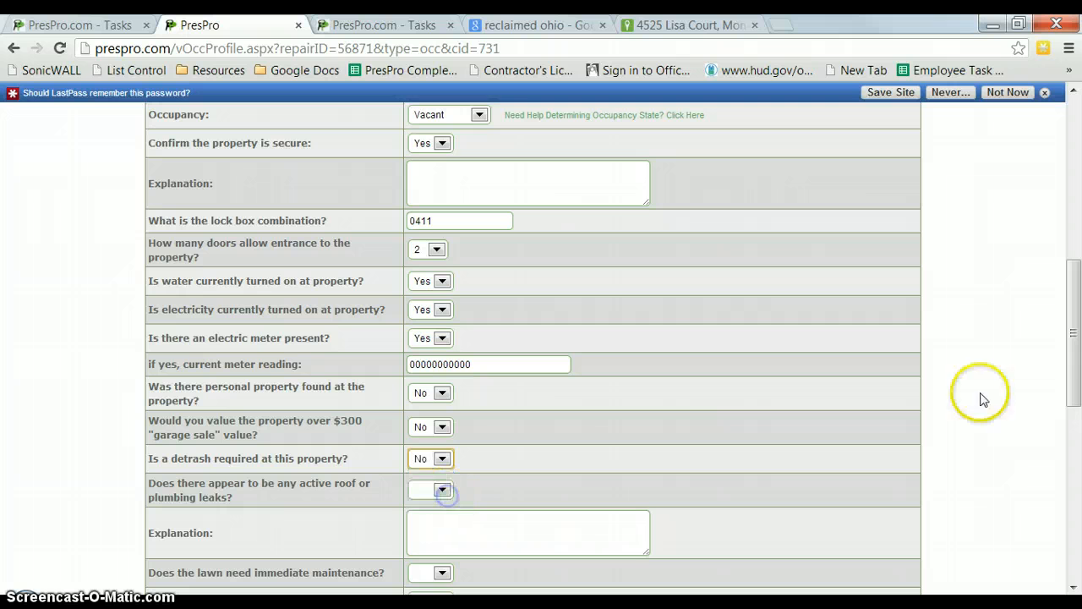
Step: Answer No for leaks, lawn maintenance and vandalism, and Yes for a For Sale sign
drag(1072, 358, 1070, 425)
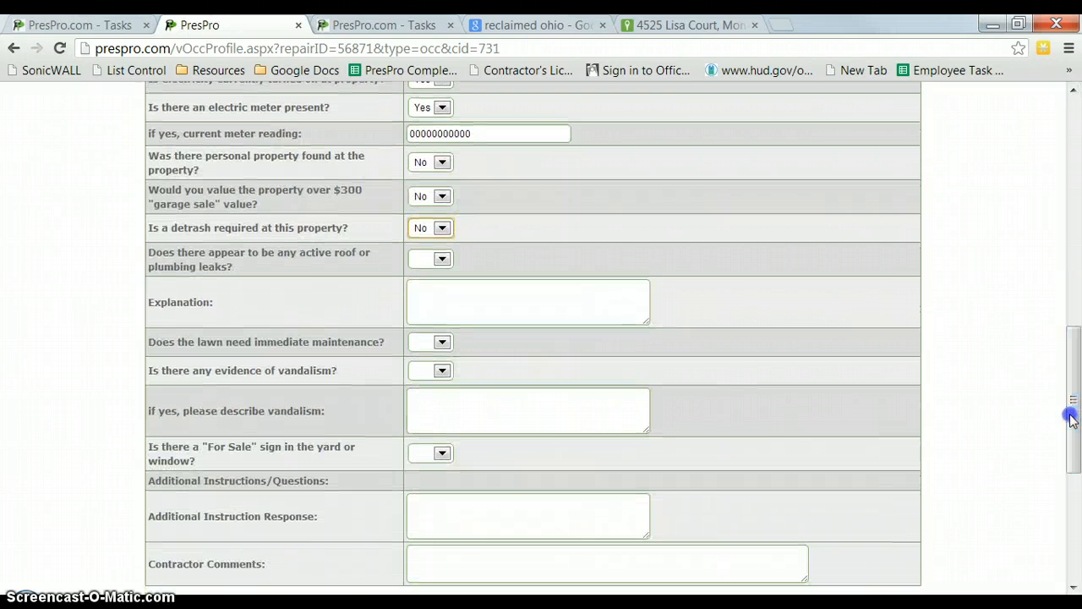
click(441, 261)
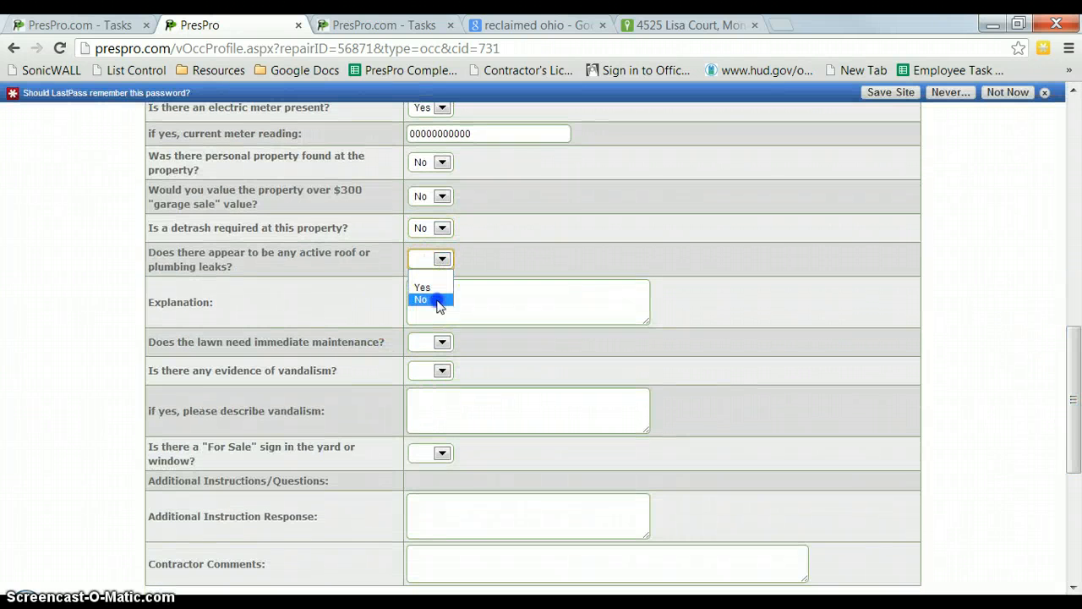
click(437, 303)
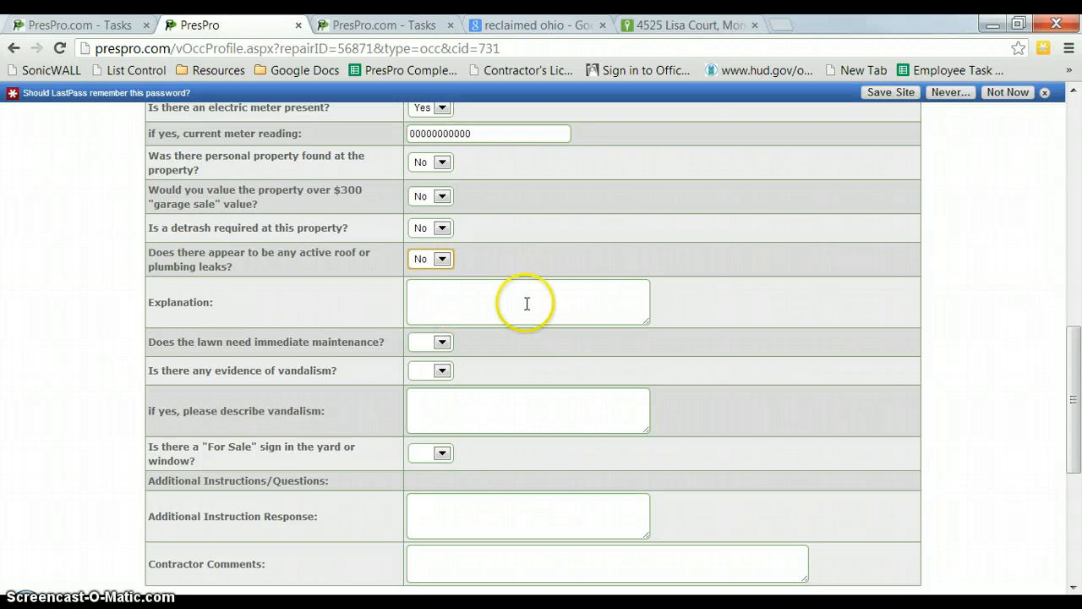
click(437, 344)
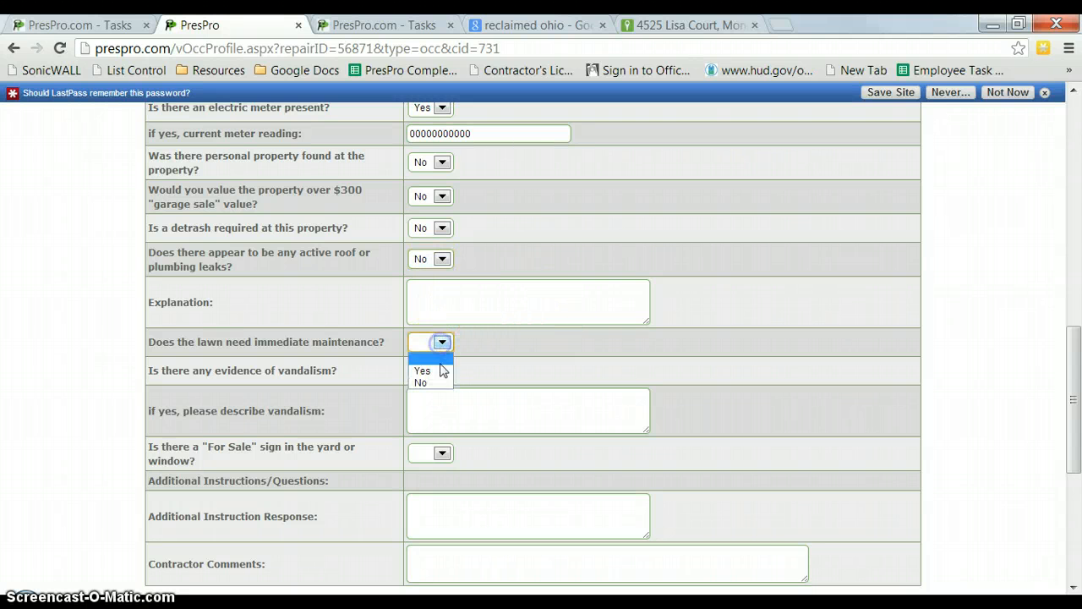
click(437, 380)
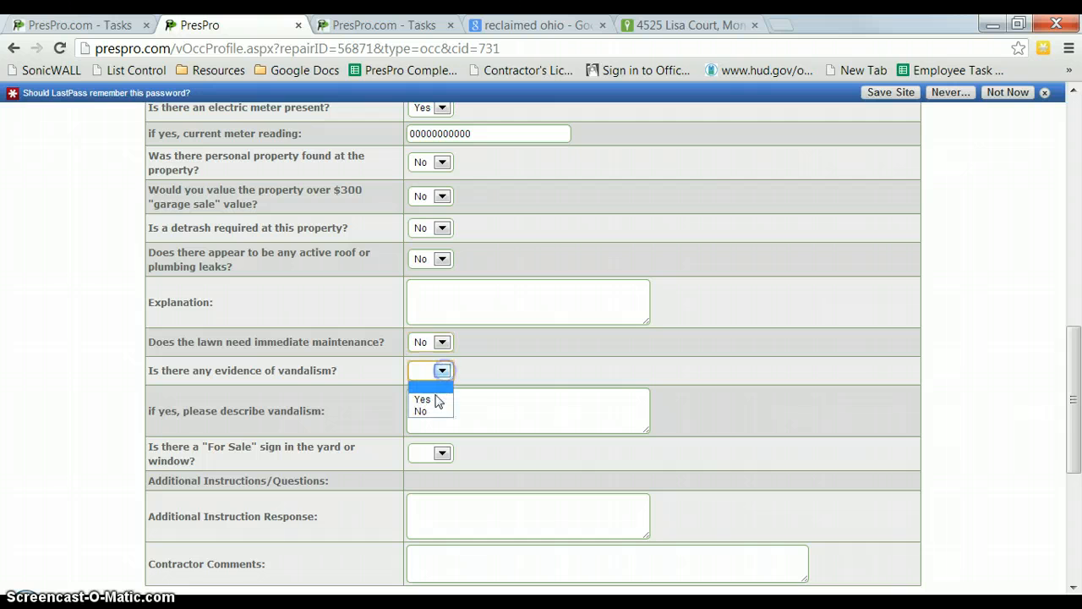
click(435, 410)
scroll(716, 392, down, 1)
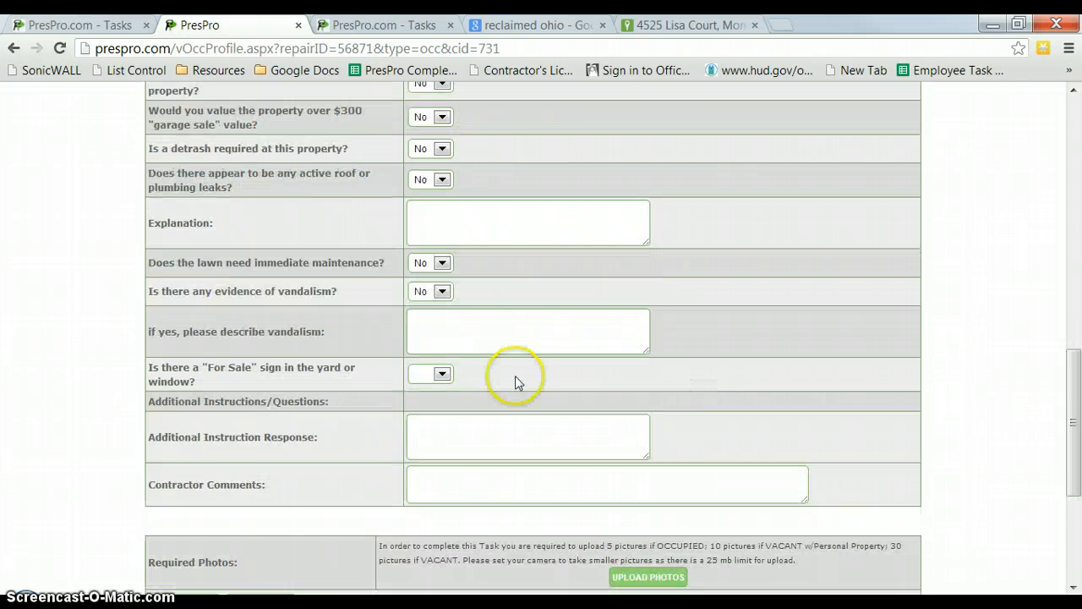
click(439, 374)
click(427, 402)
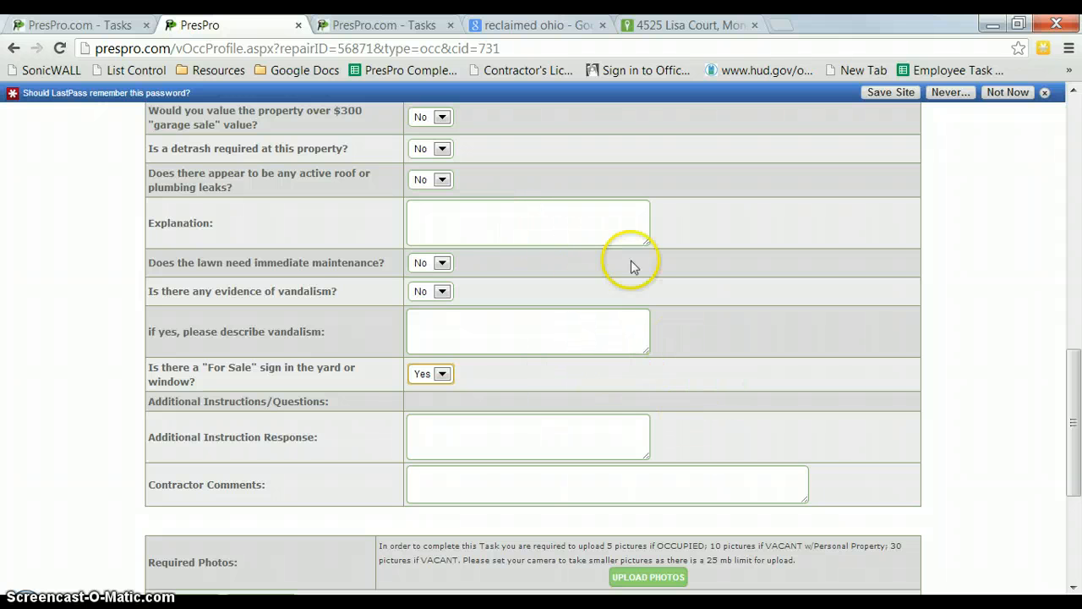
scroll(826, 435, down, 2)
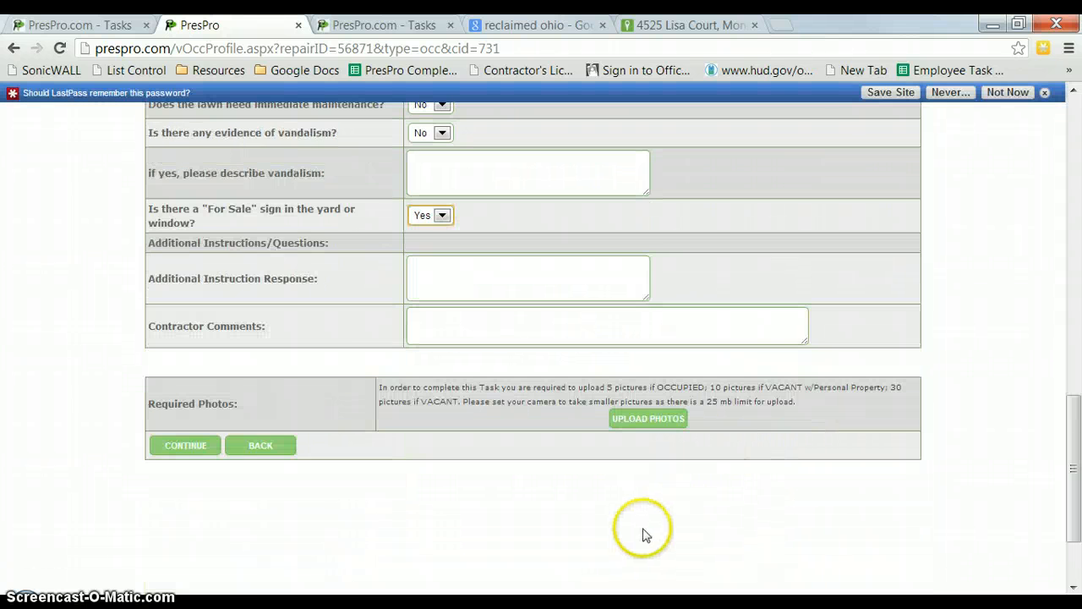
click(647, 422)
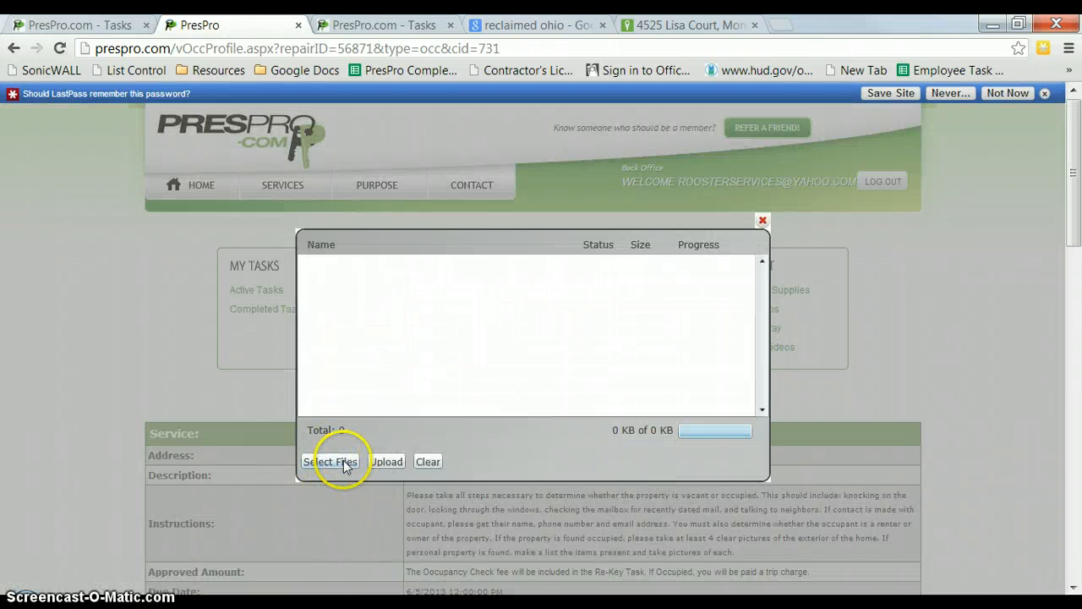
click(343, 460)
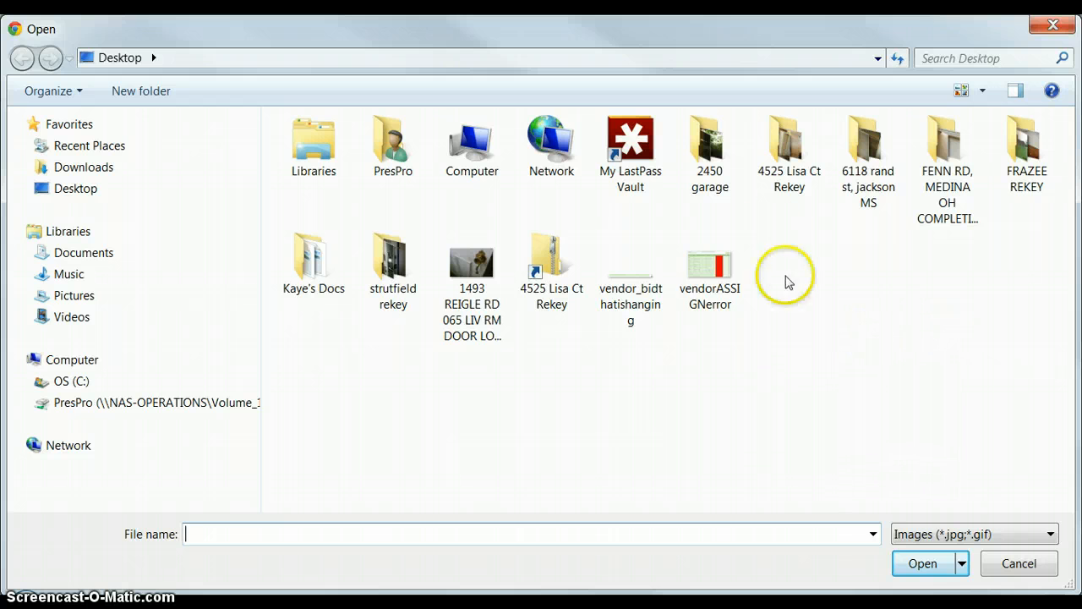
click(791, 188)
click(798, 192)
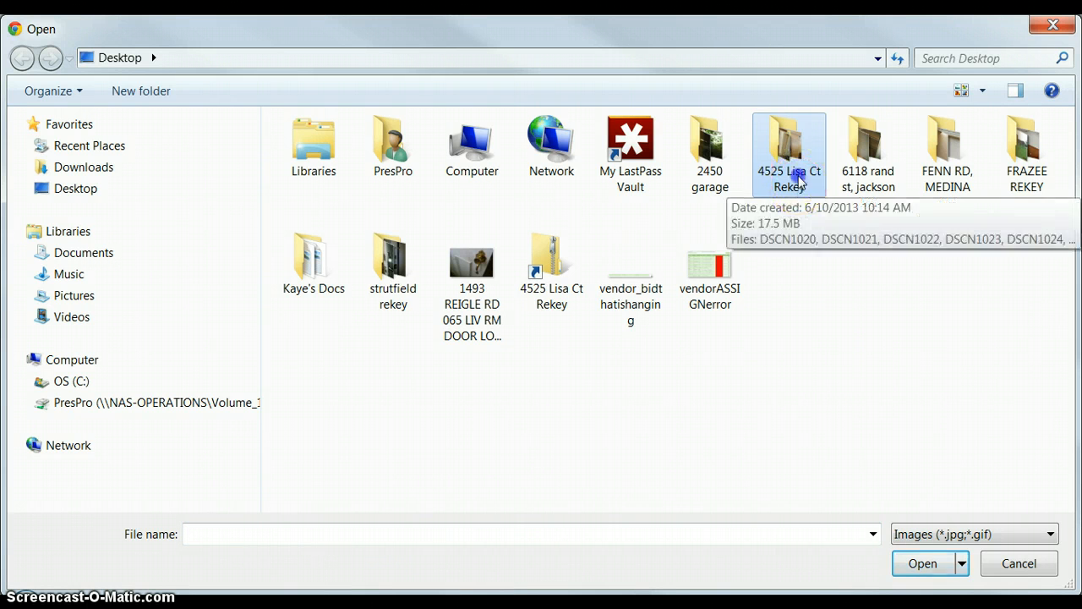
double_click(798, 190)
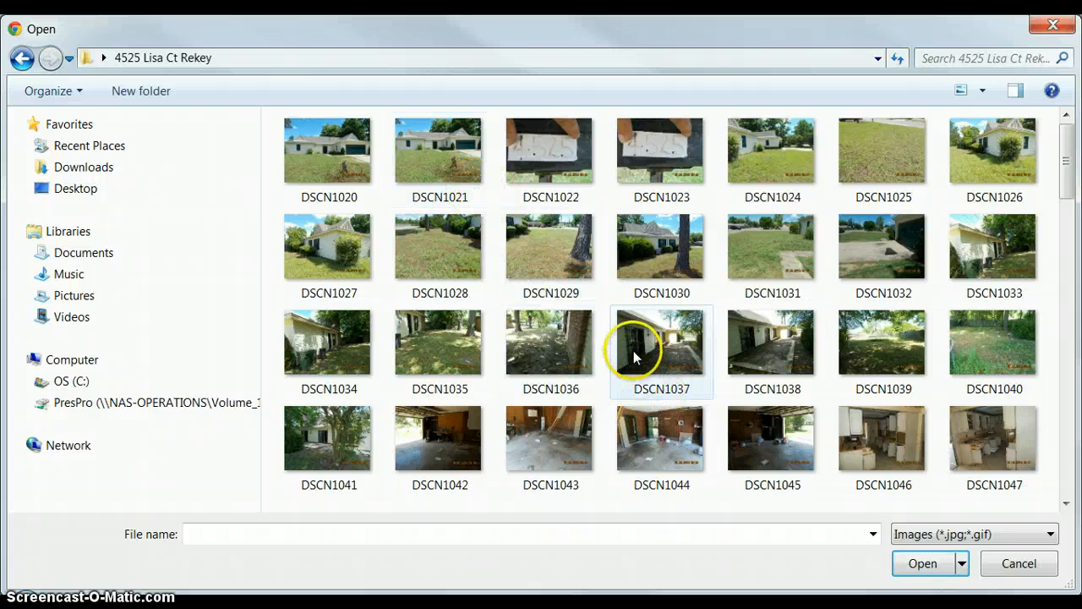
Step: Select the 22 DSCN photos from DSCN1020 onward and queue them for upload
click(326, 161)
ctrl+click(439, 173)
ctrl+click(546, 169)
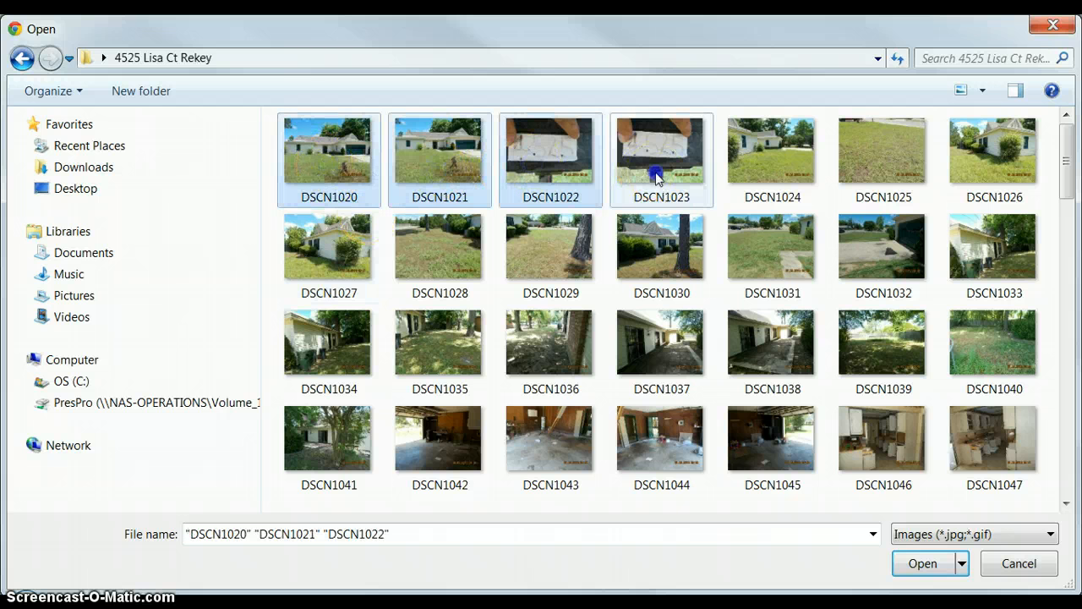
ctrl+click(657, 169)
ctrl+click(772, 169)
ctrl+click(881, 157)
ctrl+click(981, 159)
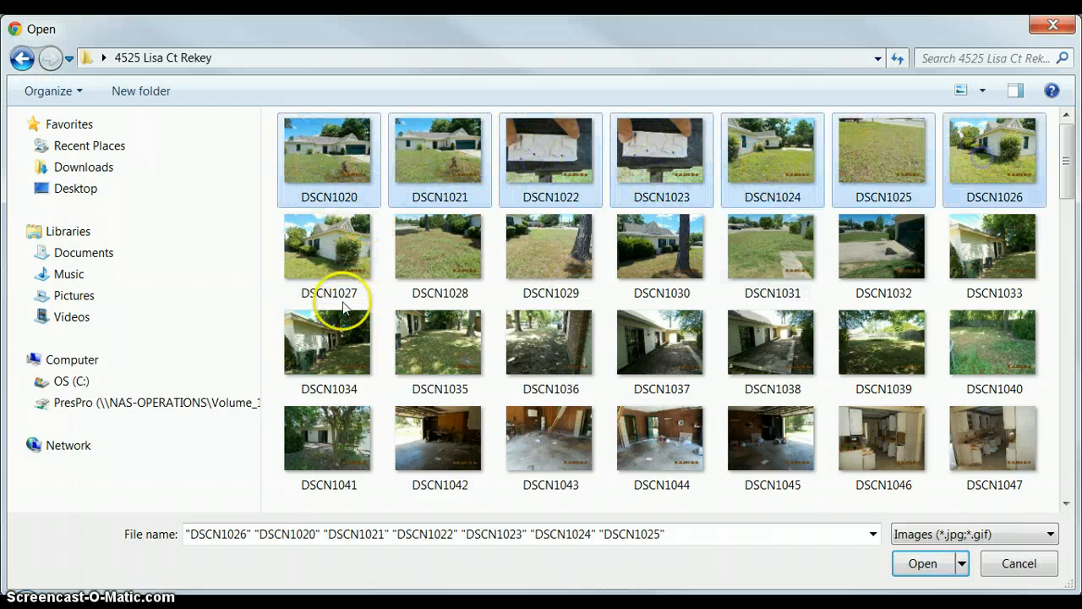
ctrl+click(324, 282)
ctrl+click(459, 259)
ctrl+click(550, 253)
ctrl+click(659, 257)
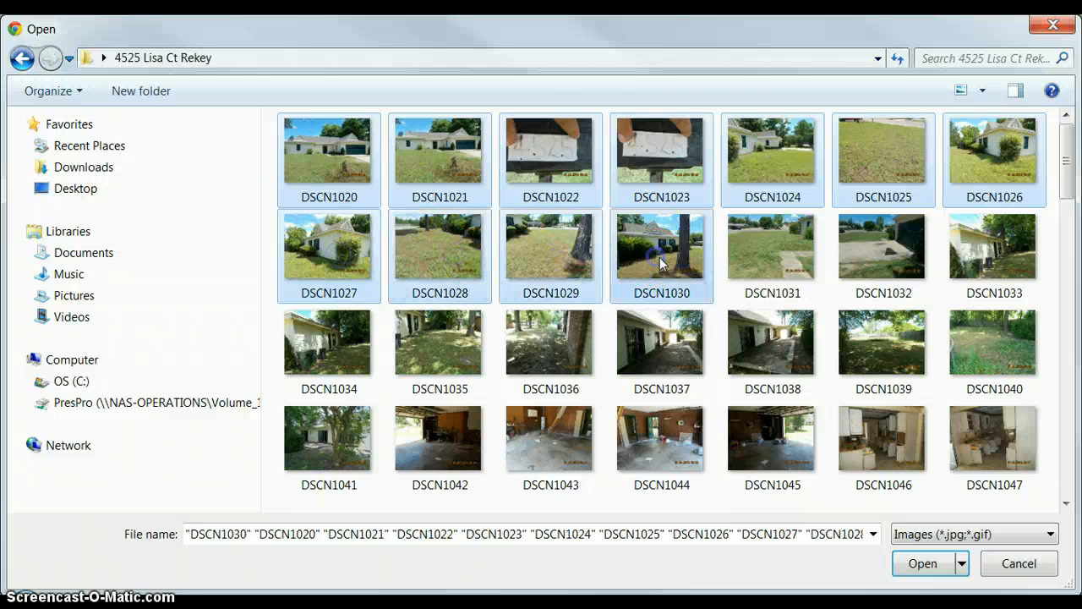
ctrl+click(755, 264)
ctrl+click(876, 255)
ctrl+click(976, 258)
ctrl+click(987, 346)
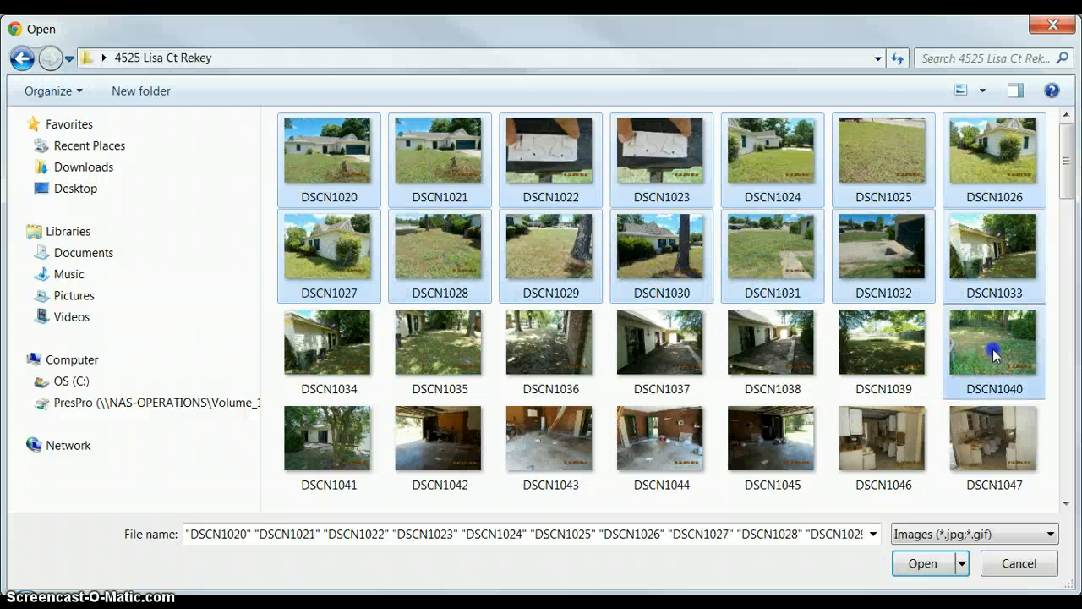
ctrl+click(847, 355)
ctrl+click(744, 362)
ctrl+click(549, 342)
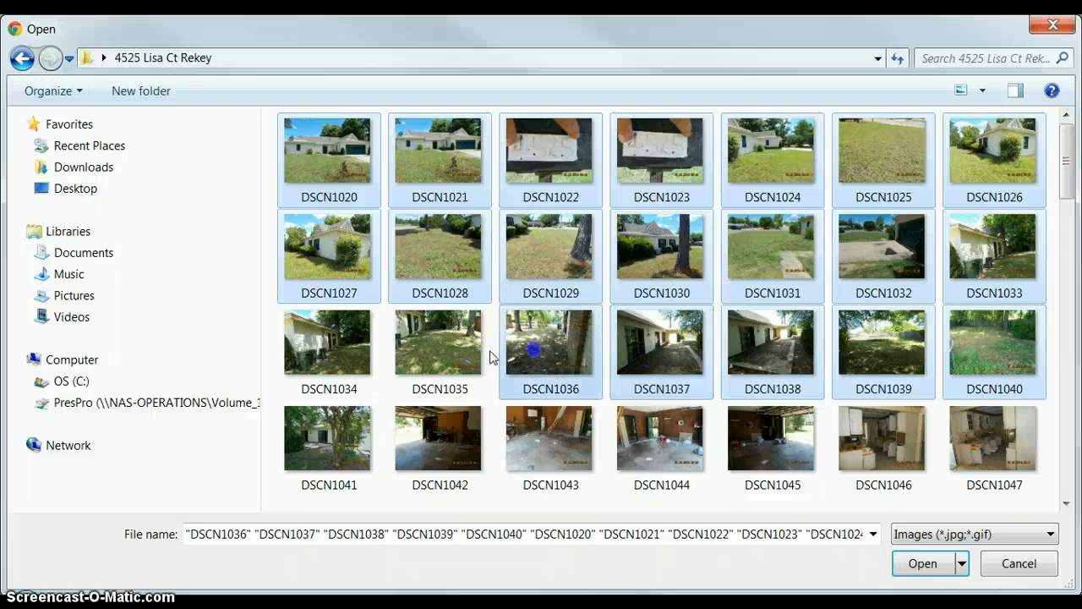
ctrl+click(440, 342)
ctrl+click(327, 342)
ctrl+click(330, 439)
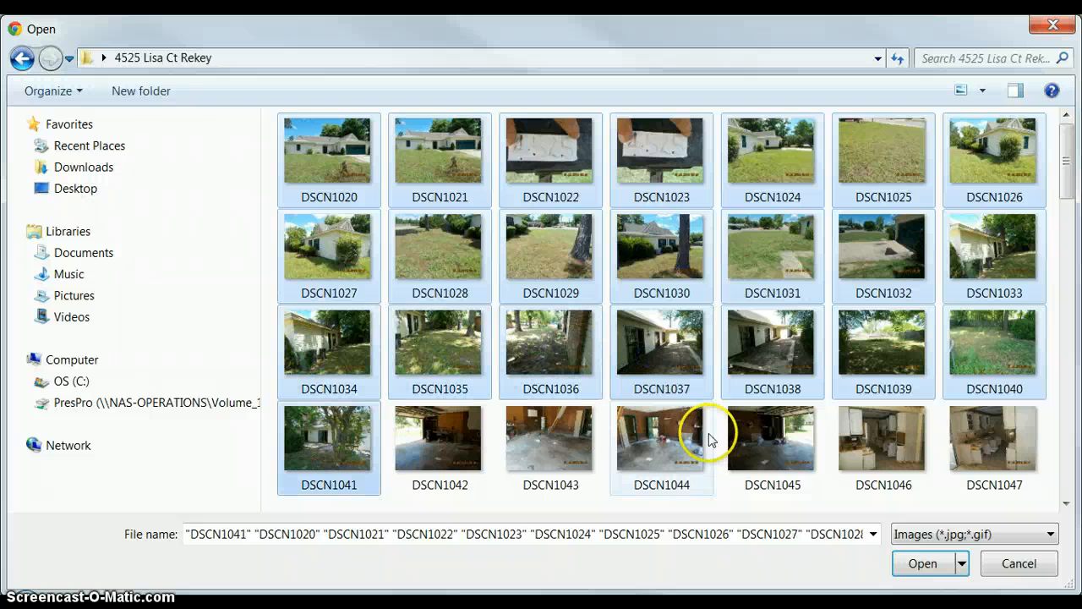
click(922, 563)
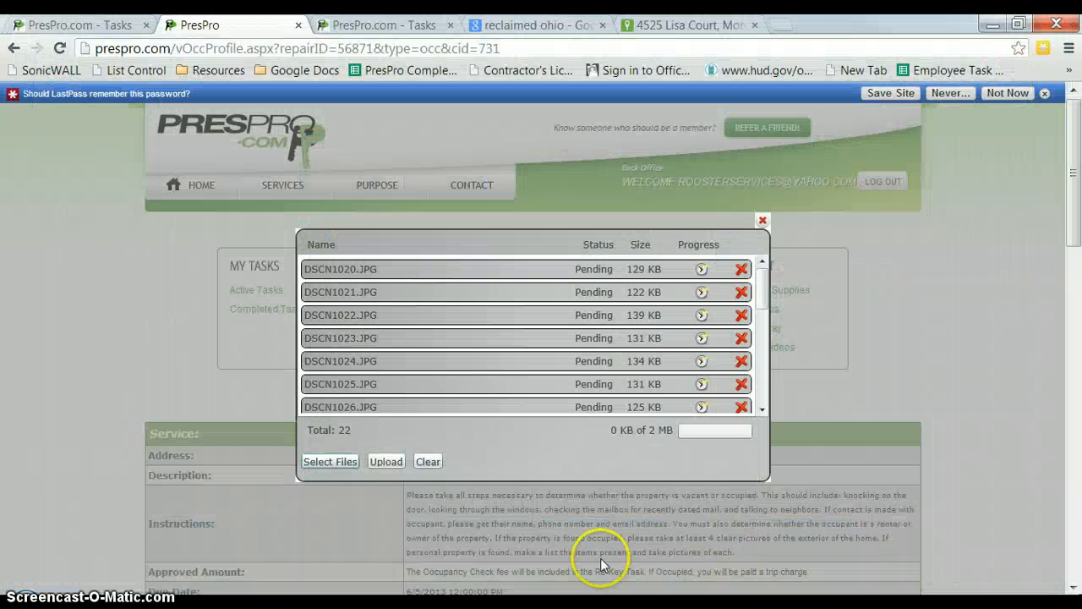
Step: Upload all 22 queued photos, then continue from the task form to the gallery
click(393, 470)
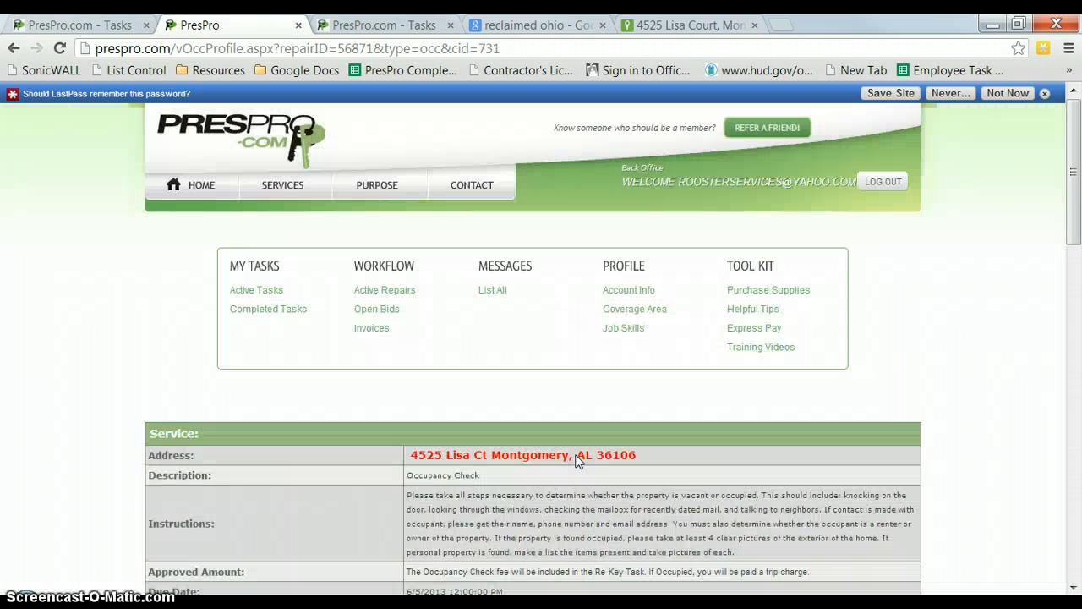
scroll(945, 353, down, 10)
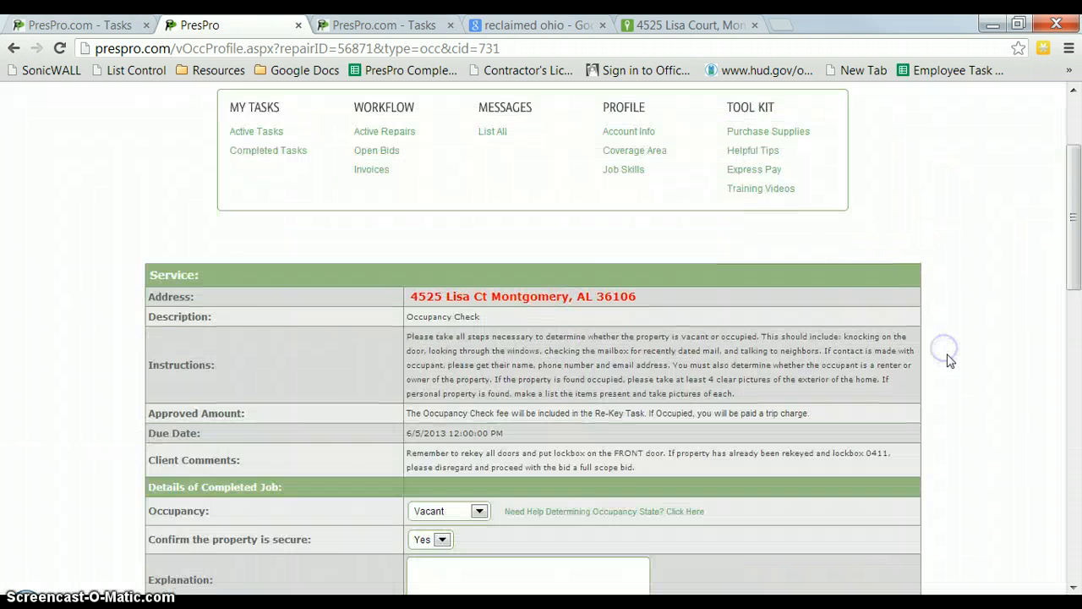
scroll(950, 362, up, 5)
scroll(949, 364, up, 5)
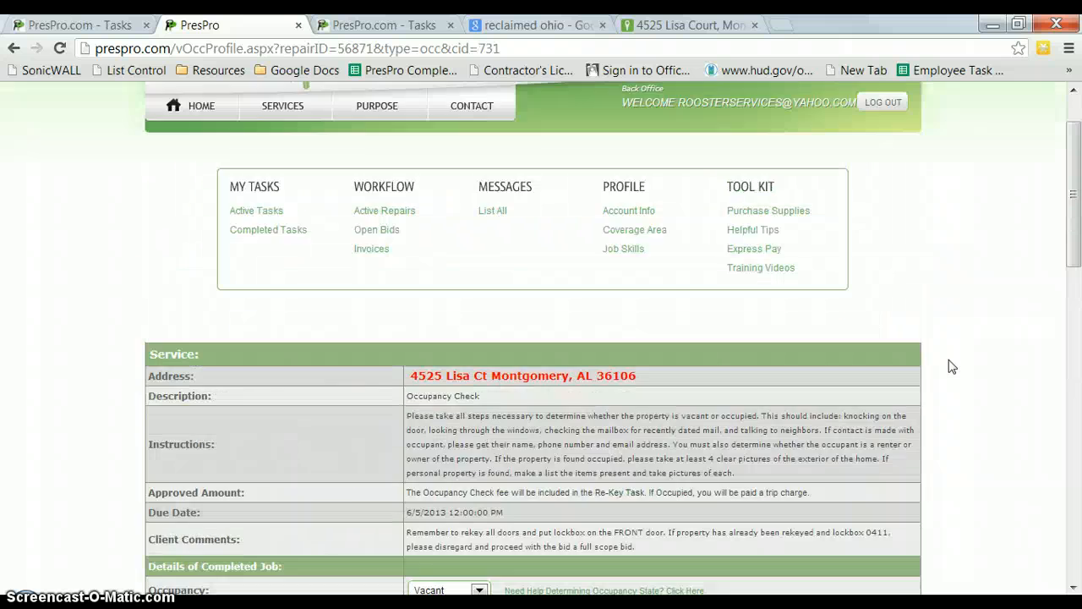
scroll(949, 365, down, 7)
click(952, 382)
scroll(952, 383, down, 5)
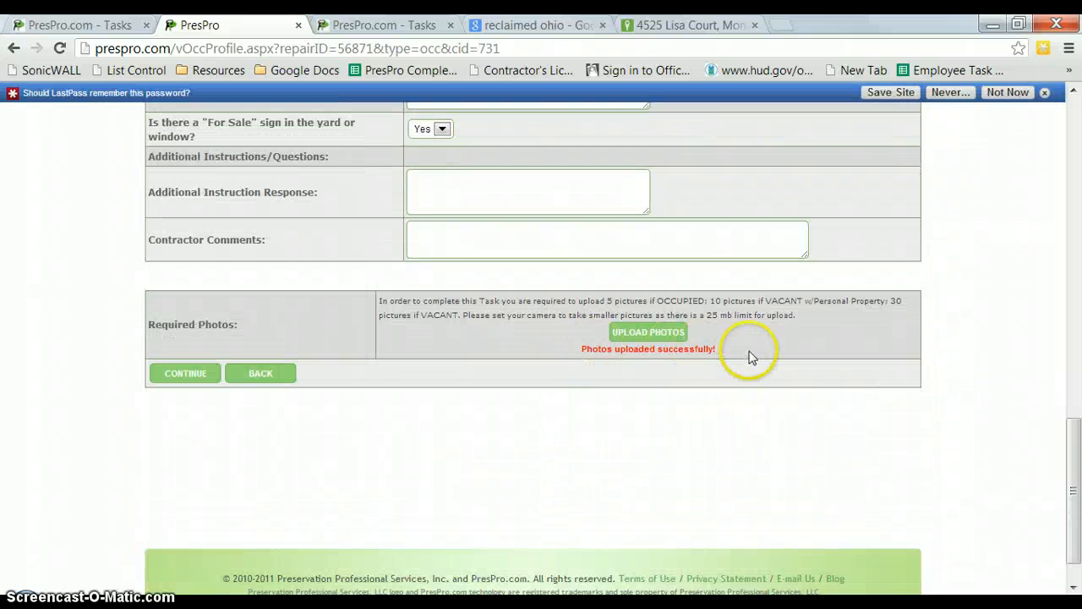
click(186, 373)
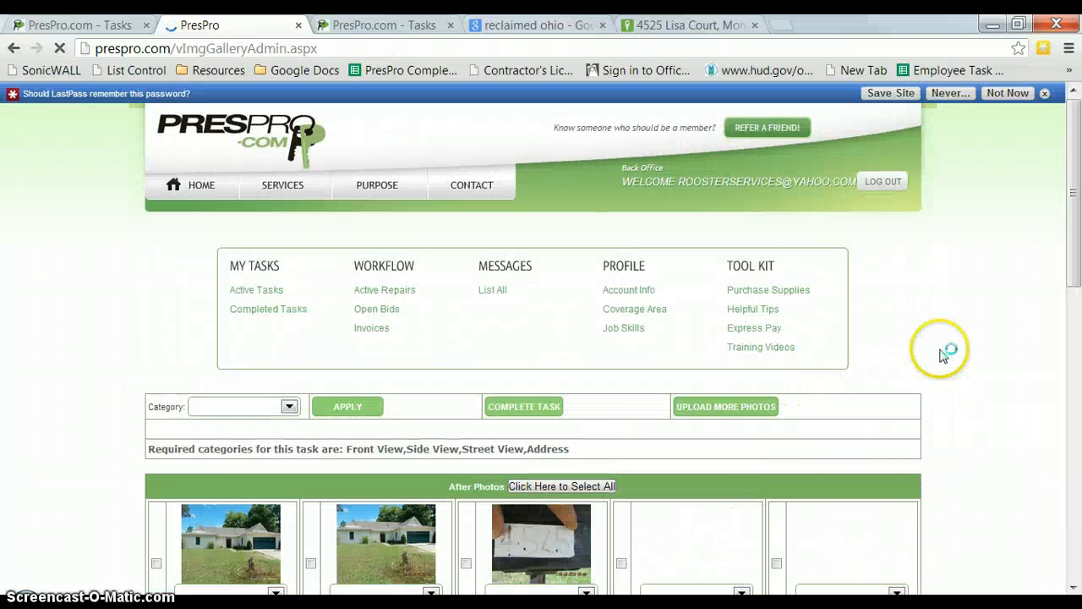
Step: Select all gallery photos and apply the Other category to them at once
scroll(942, 354, down, 4)
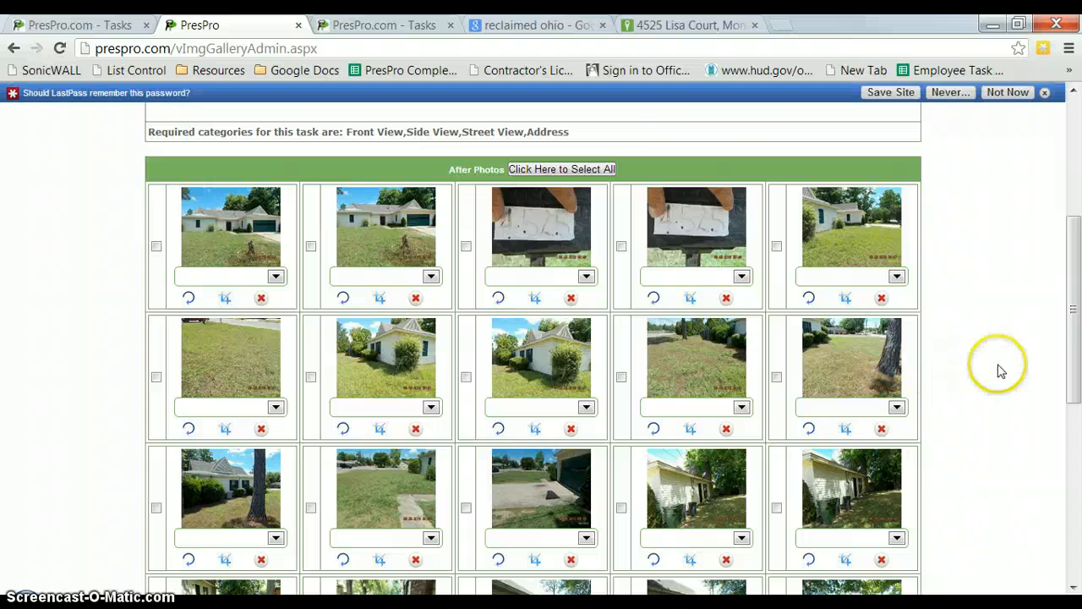
scroll(964, 358, up, 1)
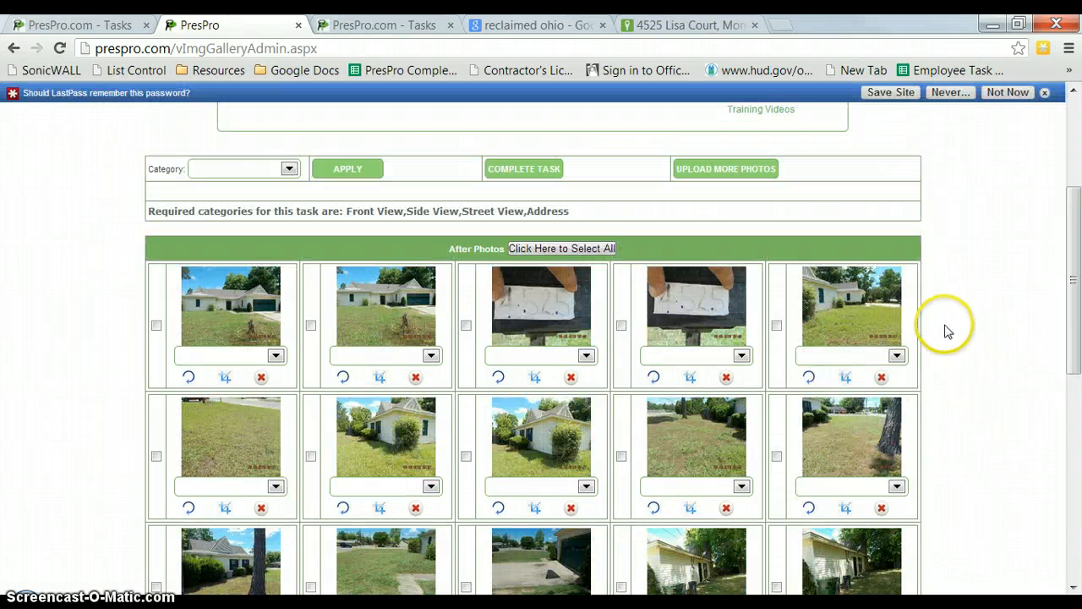
click(569, 251)
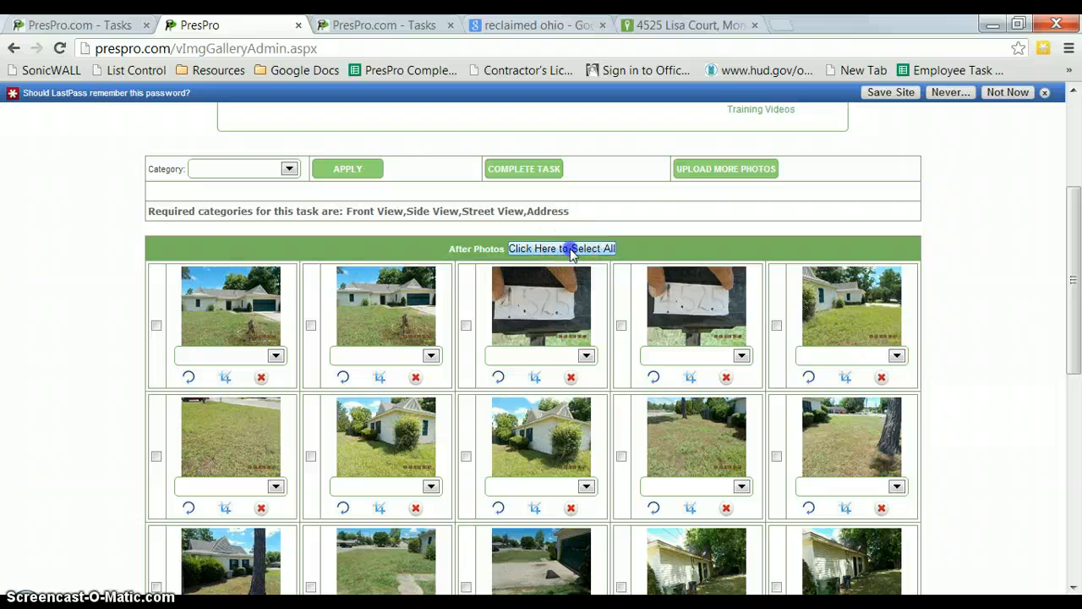
click(290, 170)
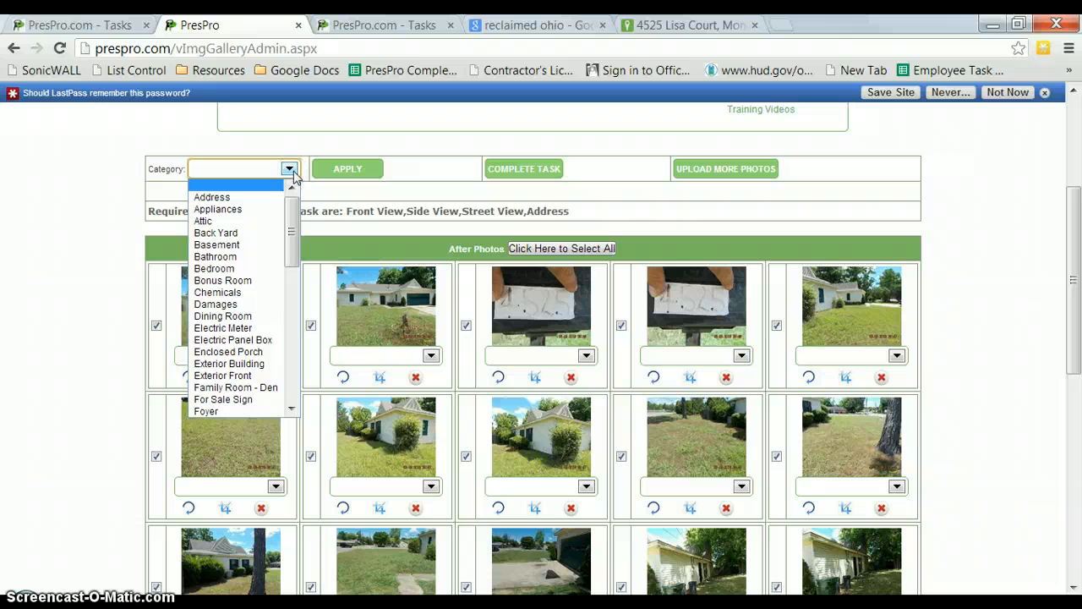
drag(287, 213, 300, 338)
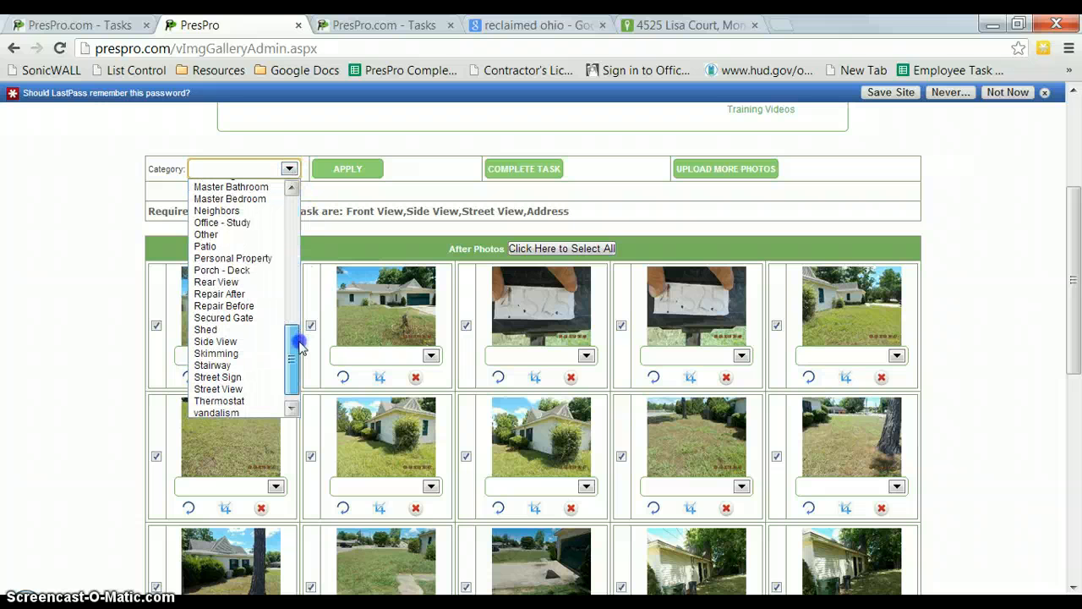
click(215, 243)
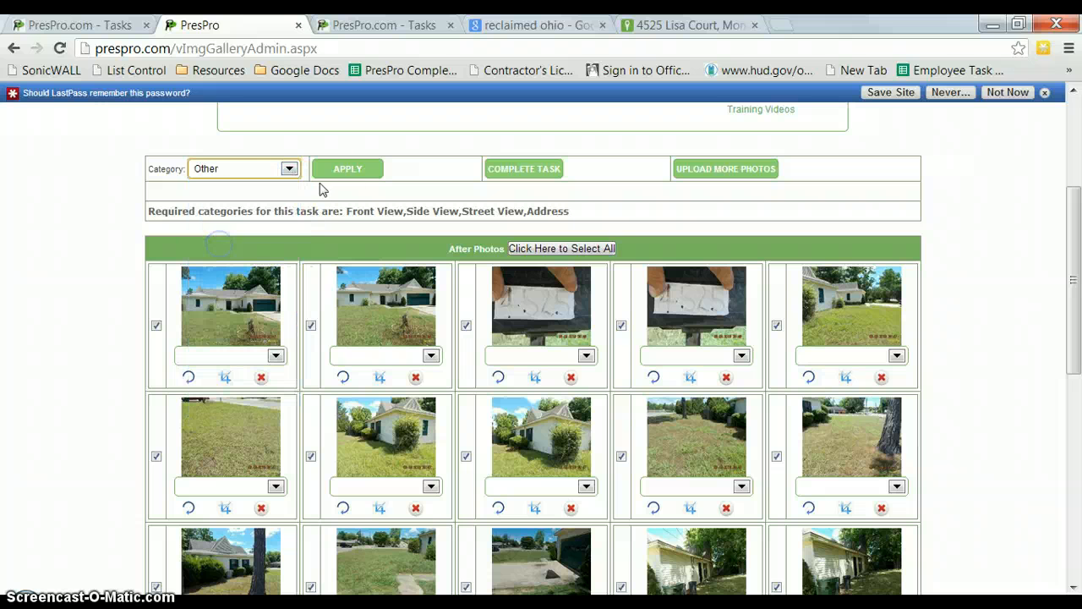
click(355, 178)
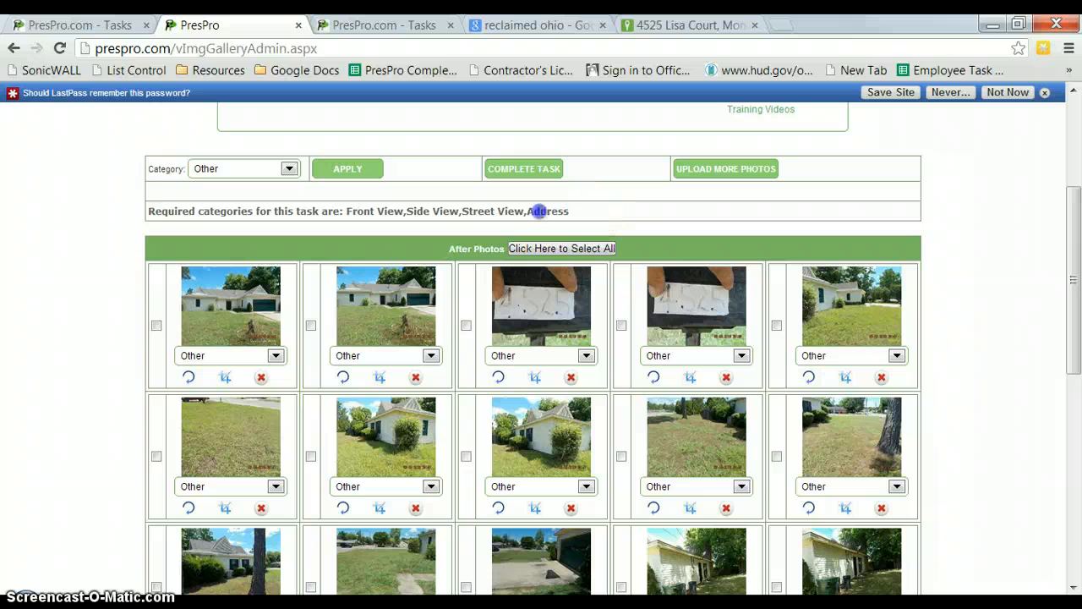
drag(570, 211, 422, 211)
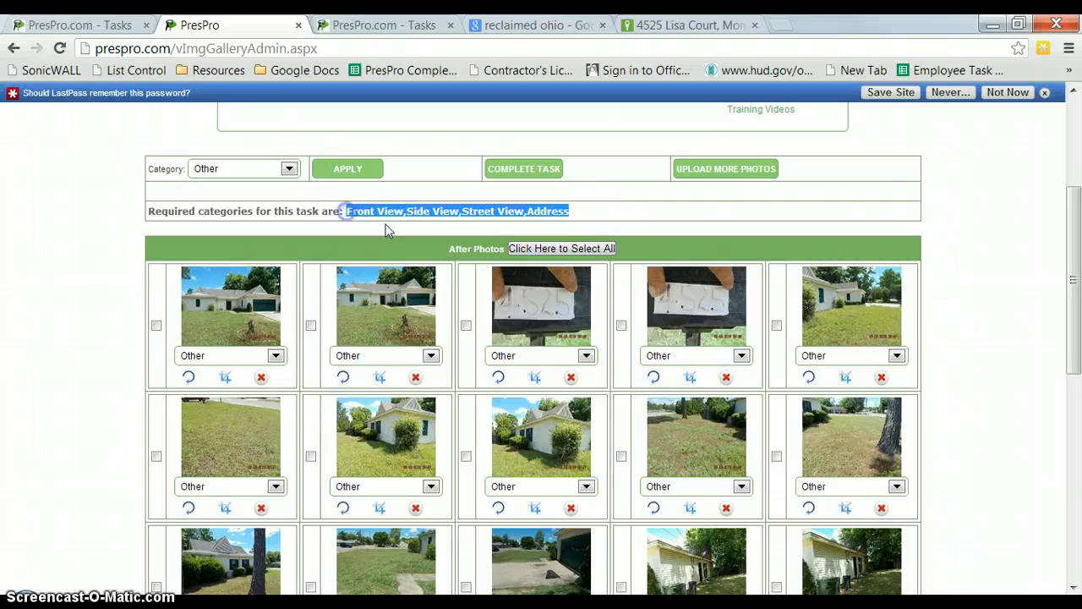
Step: Set the first photo's category to Front View and the fifth to Side View
click(275, 356)
drag(270, 249, 275, 235)
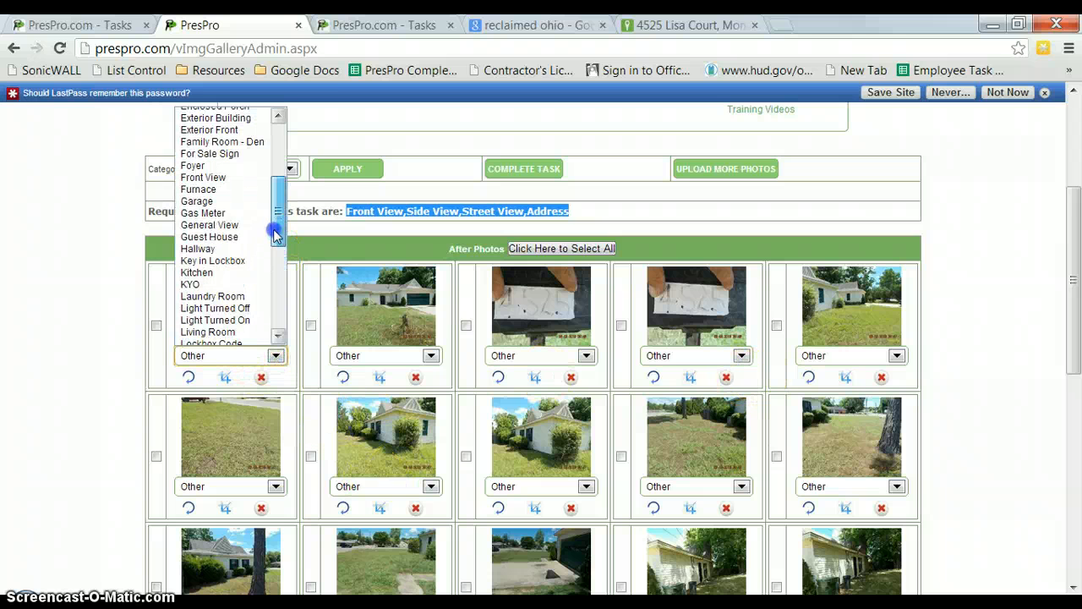
click(235, 178)
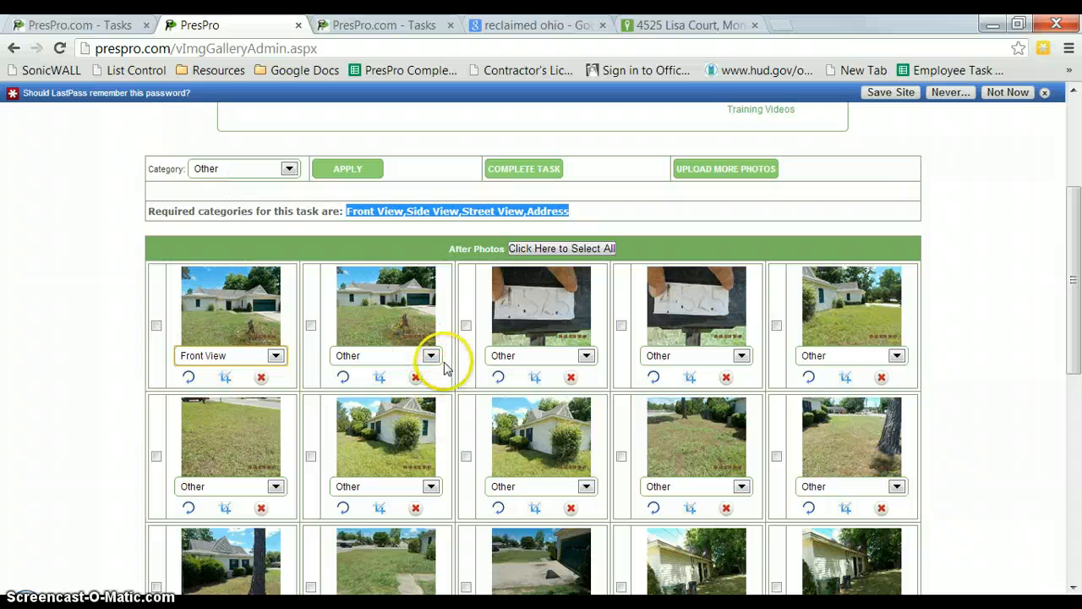
click(896, 355)
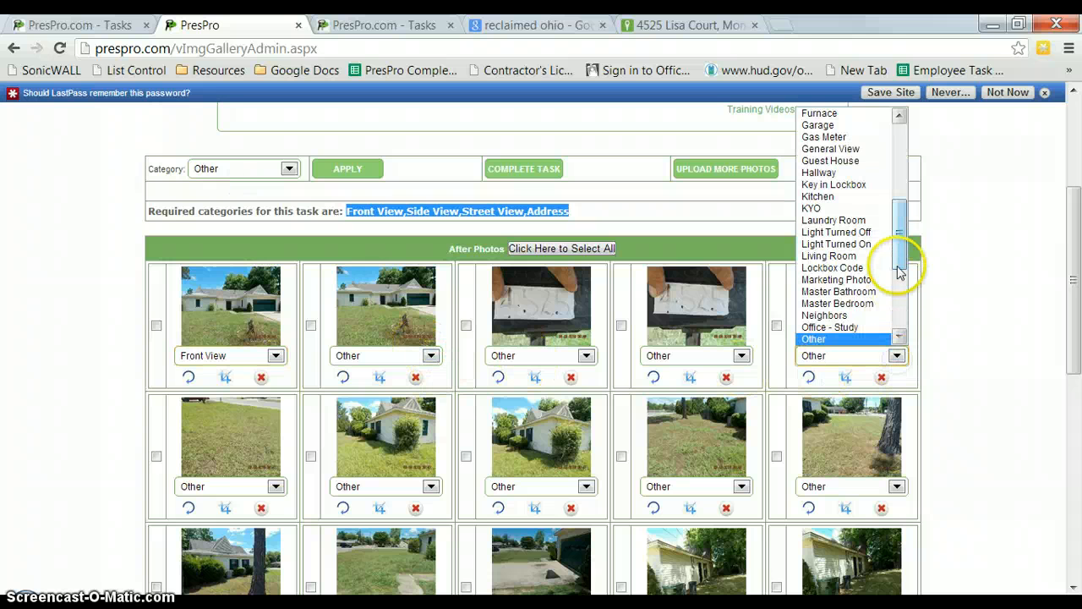
drag(899, 271, 896, 331)
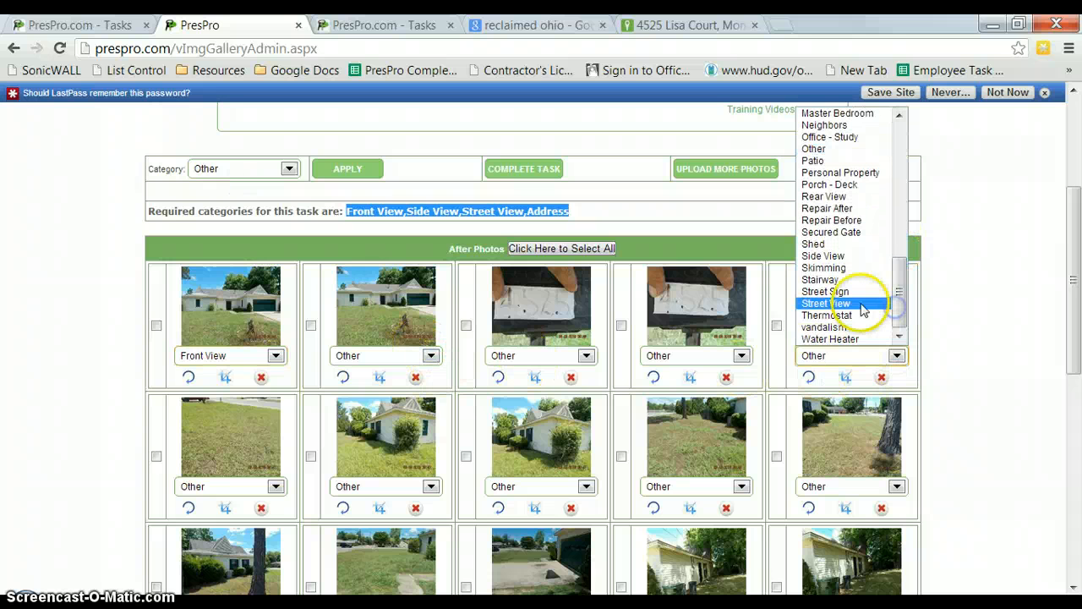
click(855, 256)
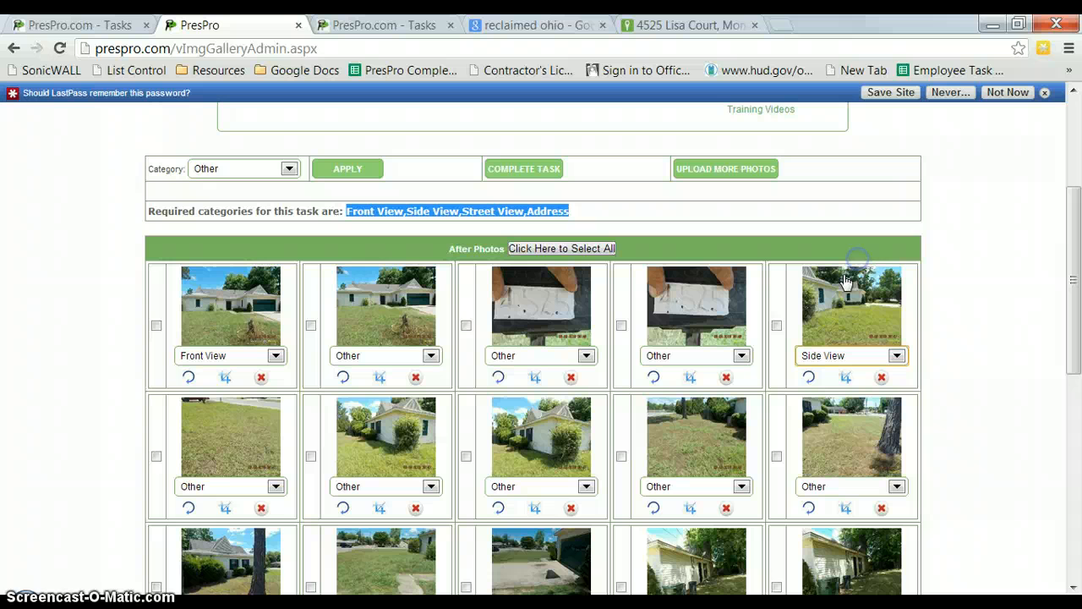
Step: Set the second photo's category to Street View and the third to Address
click(431, 356)
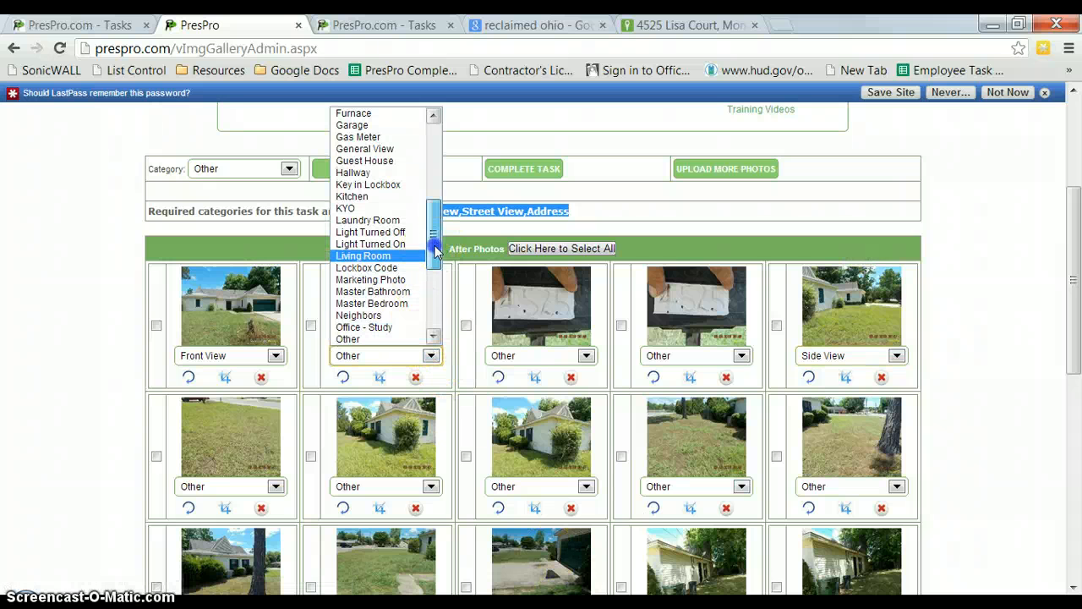
drag(430, 212, 431, 288)
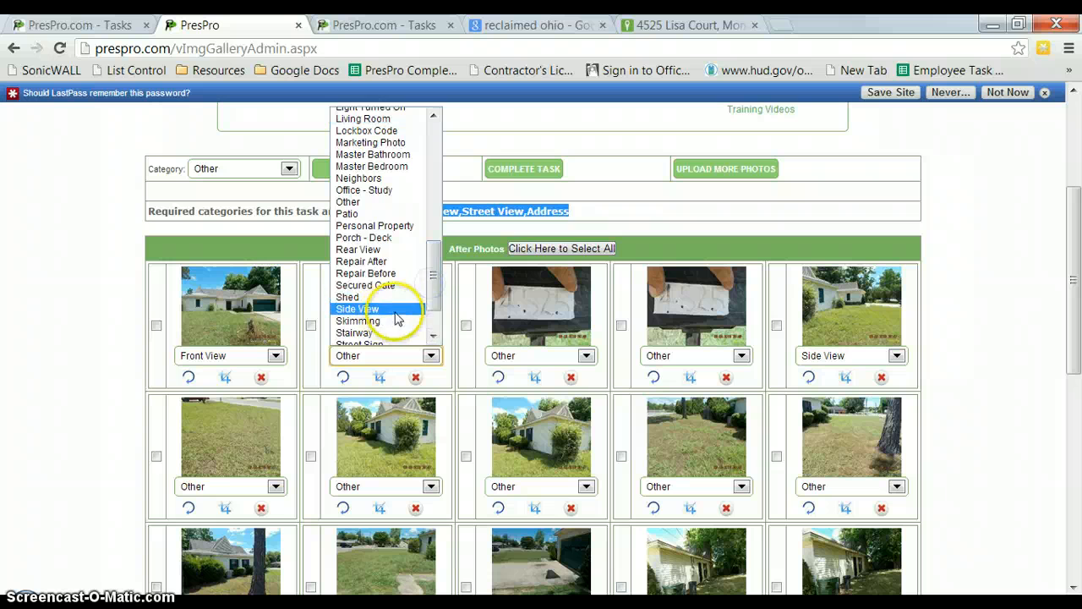
scroll(436, 279, down, 2)
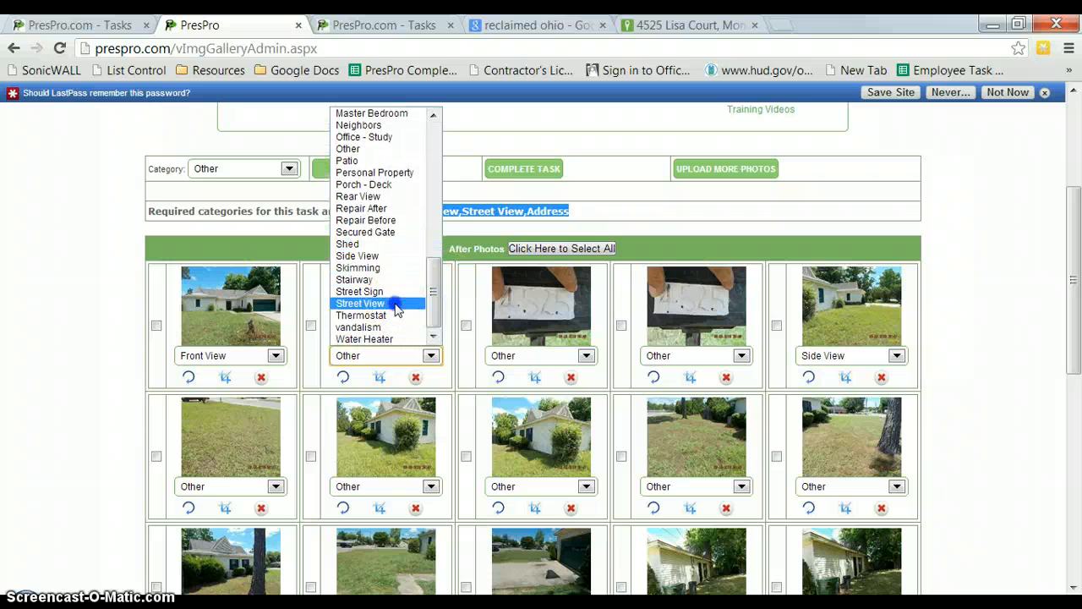
click(400, 302)
click(586, 356)
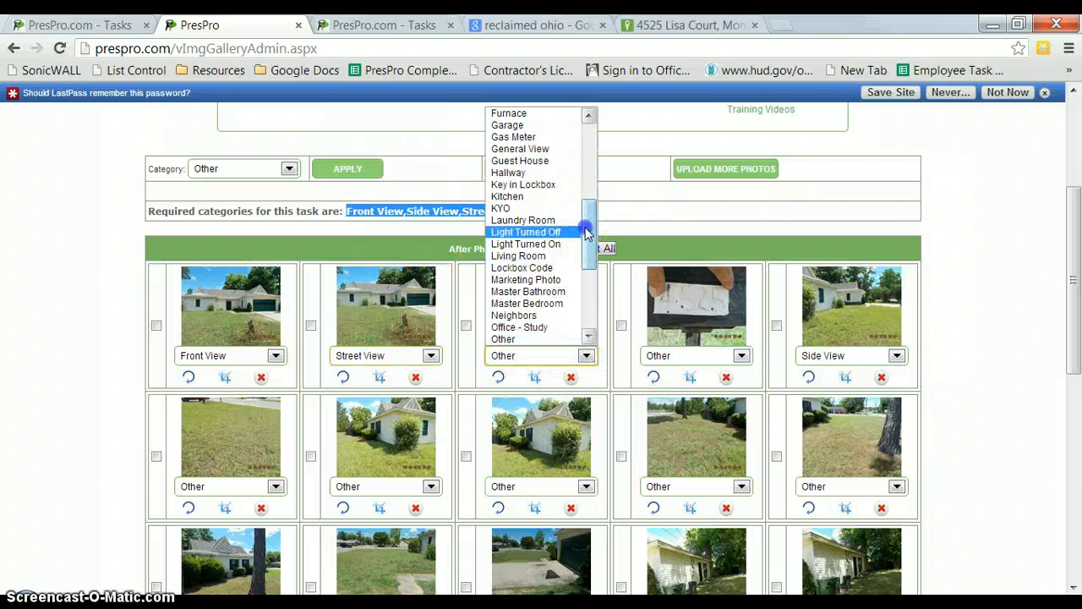
drag(584, 234, 570, 150)
click(534, 120)
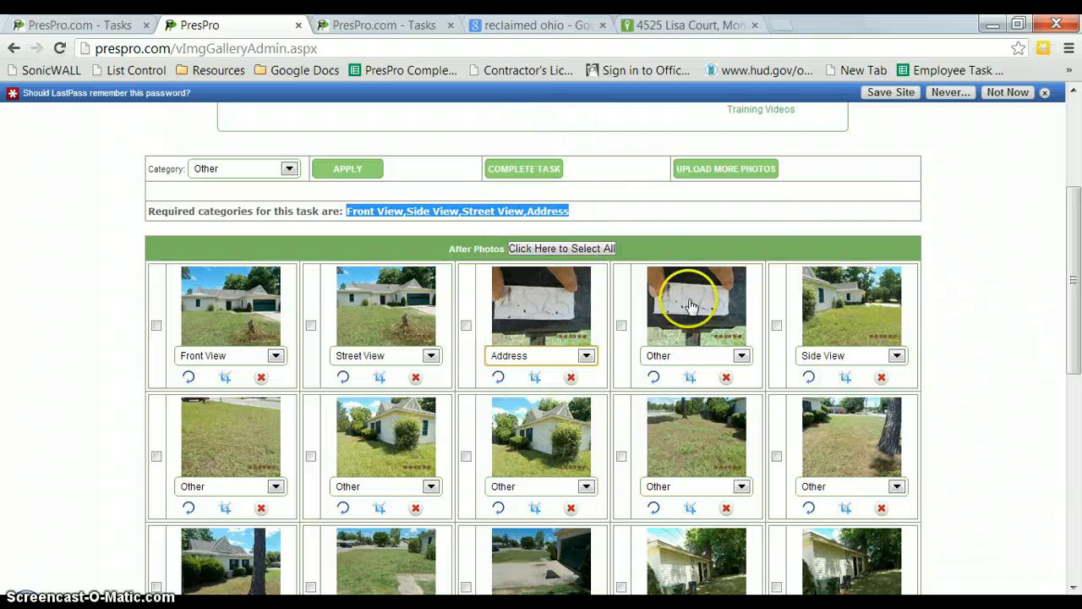
click(612, 209)
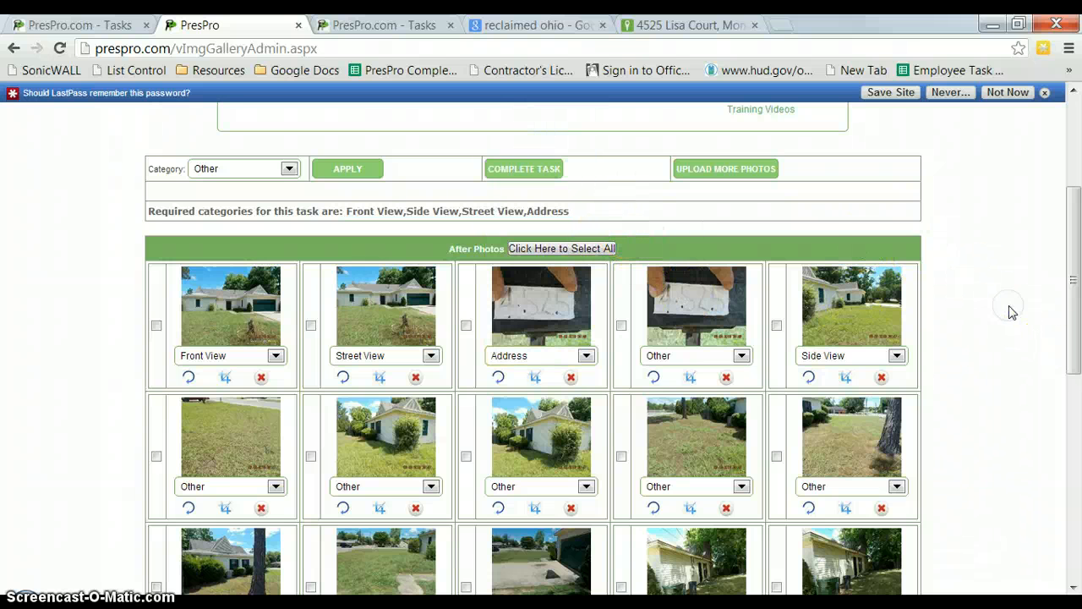
Step: Mark the Re-Key task complete and scroll down to the Active Tasks table
click(536, 172)
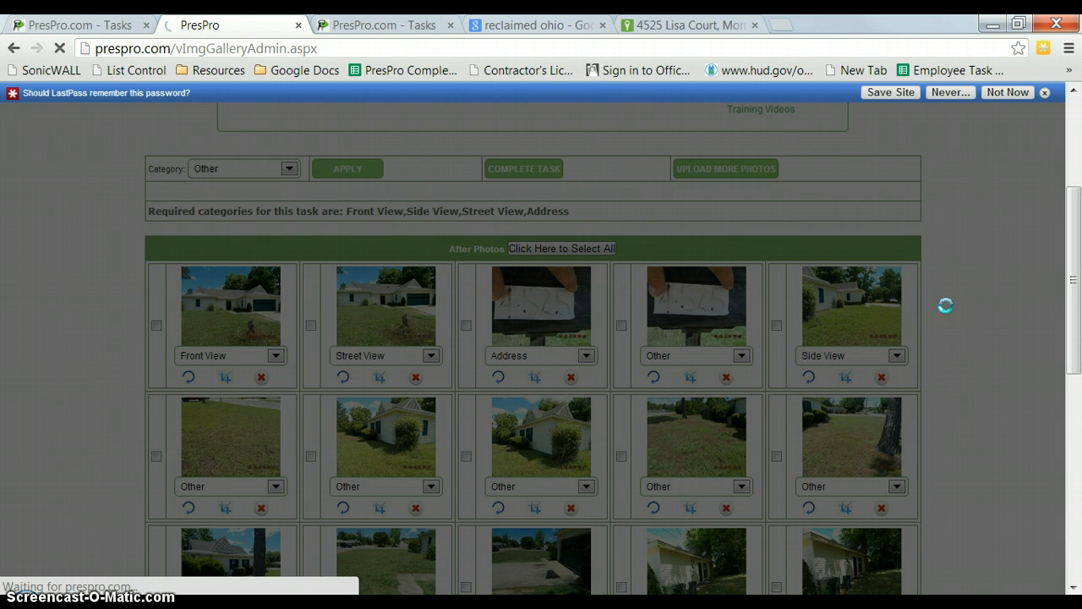
scroll(948, 310, down, 4)
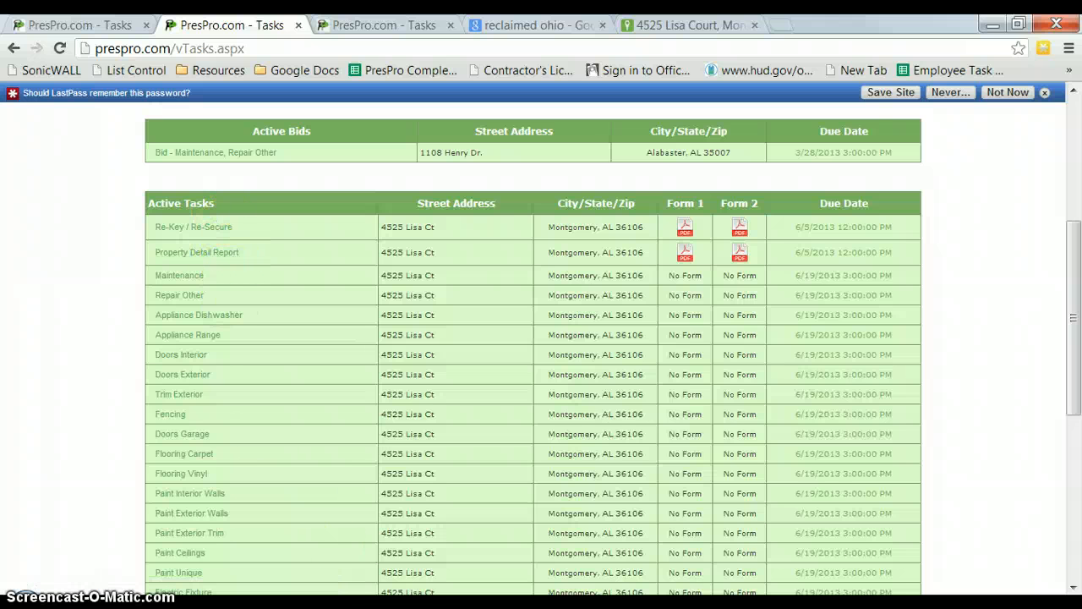
click(225, 255)
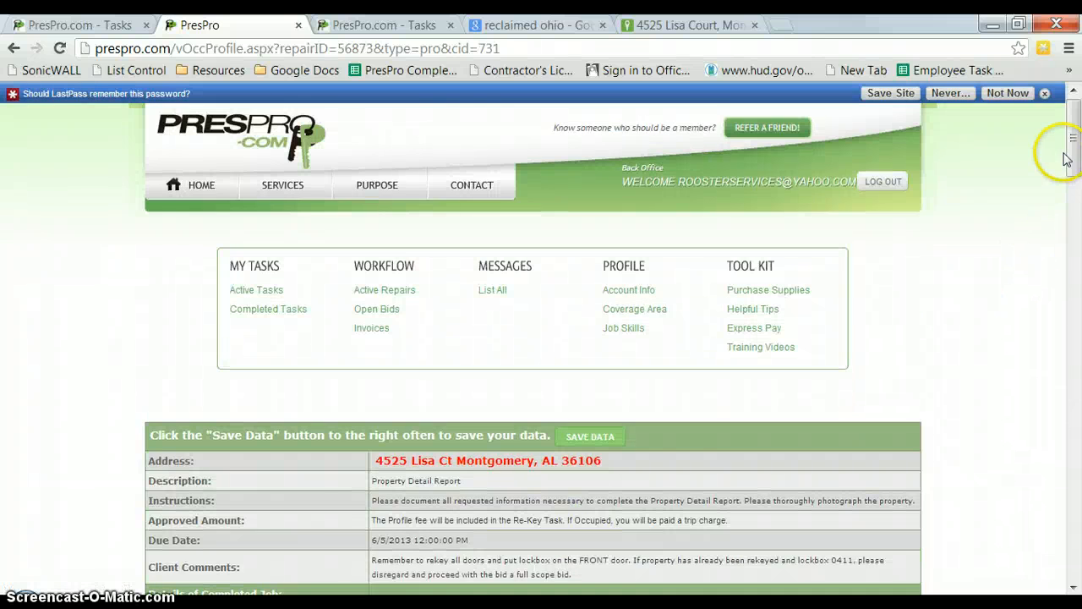
drag(1070, 160, 1076, 216)
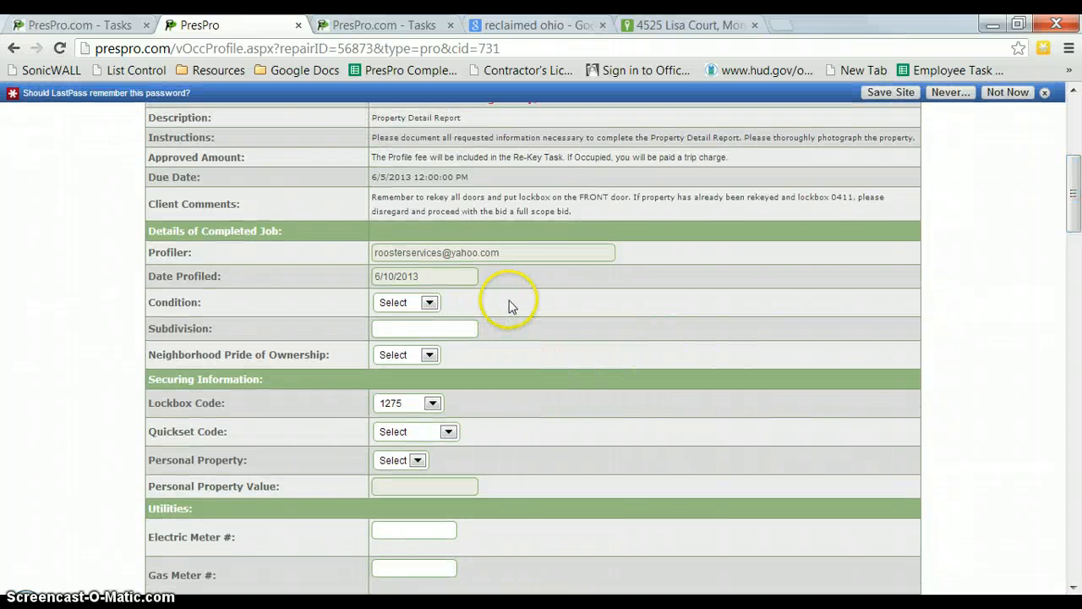
click(430, 302)
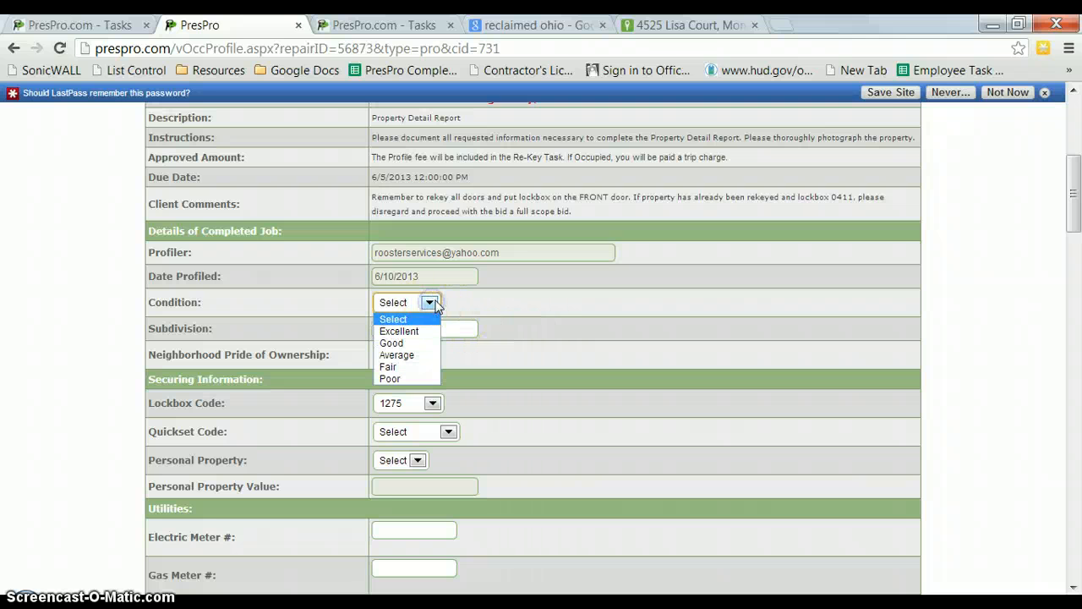
click(416, 343)
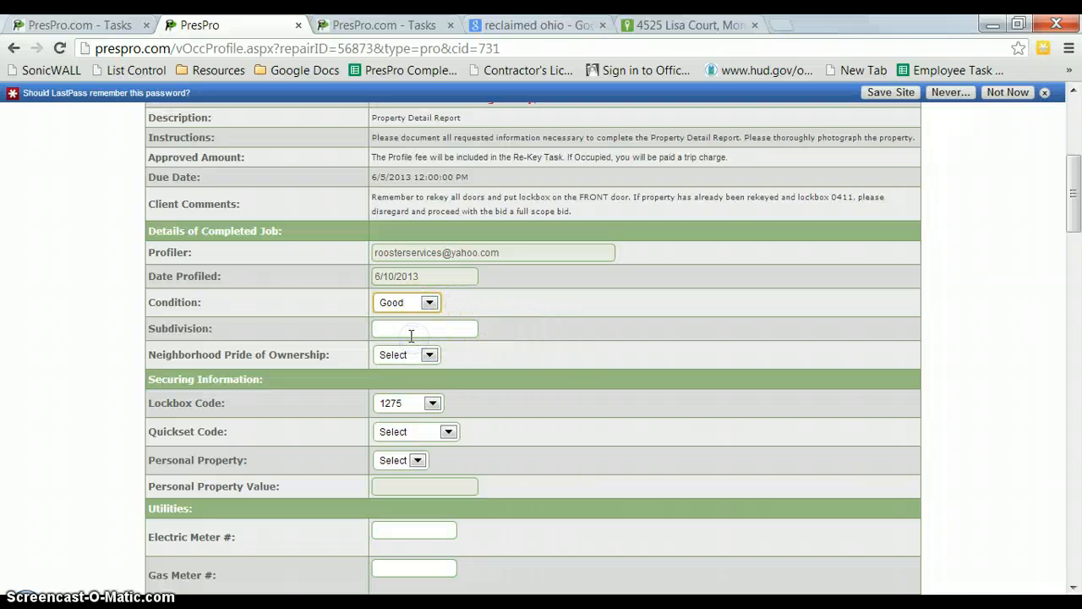
click(411, 327)
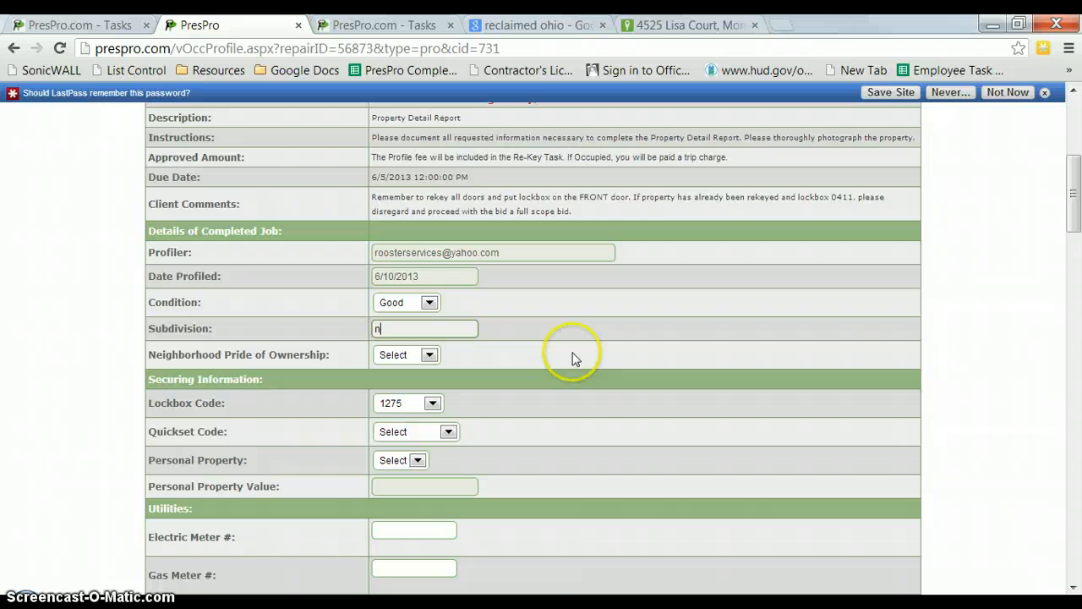
click(430, 355)
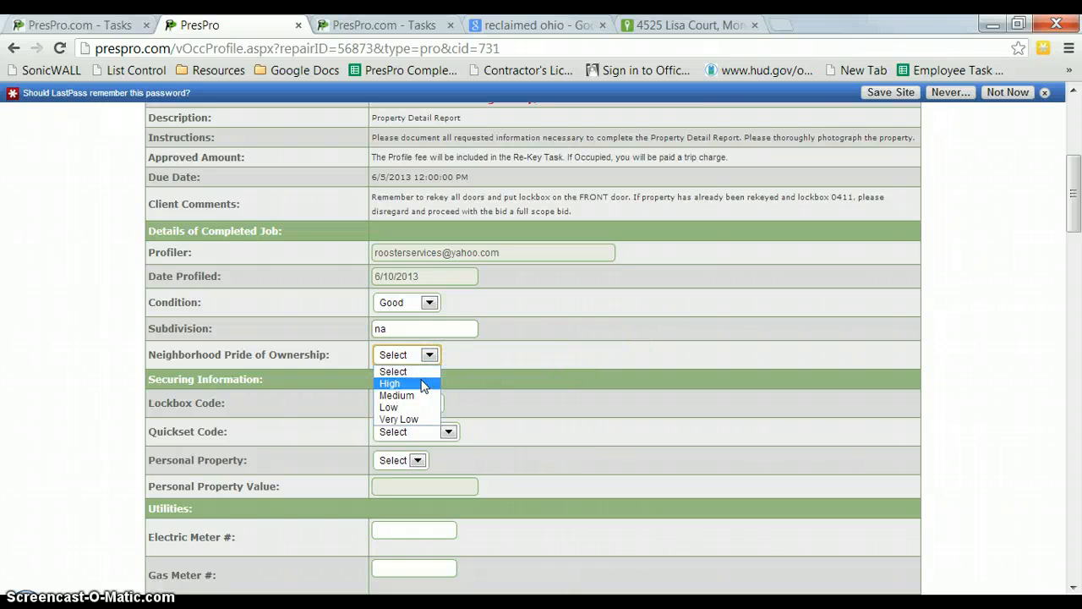
click(425, 383)
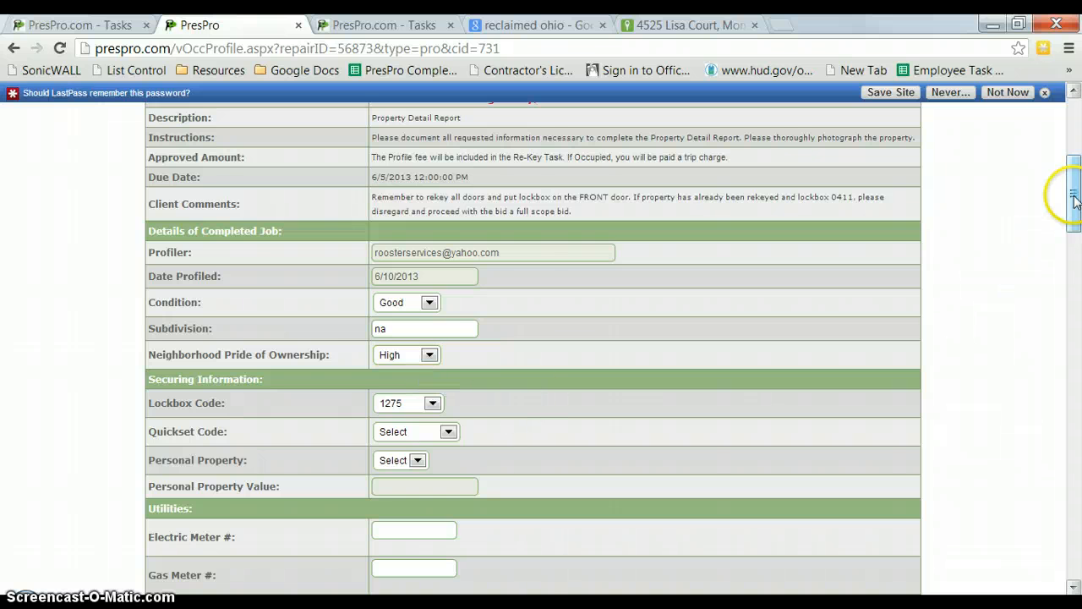
drag(1074, 196, 1074, 238)
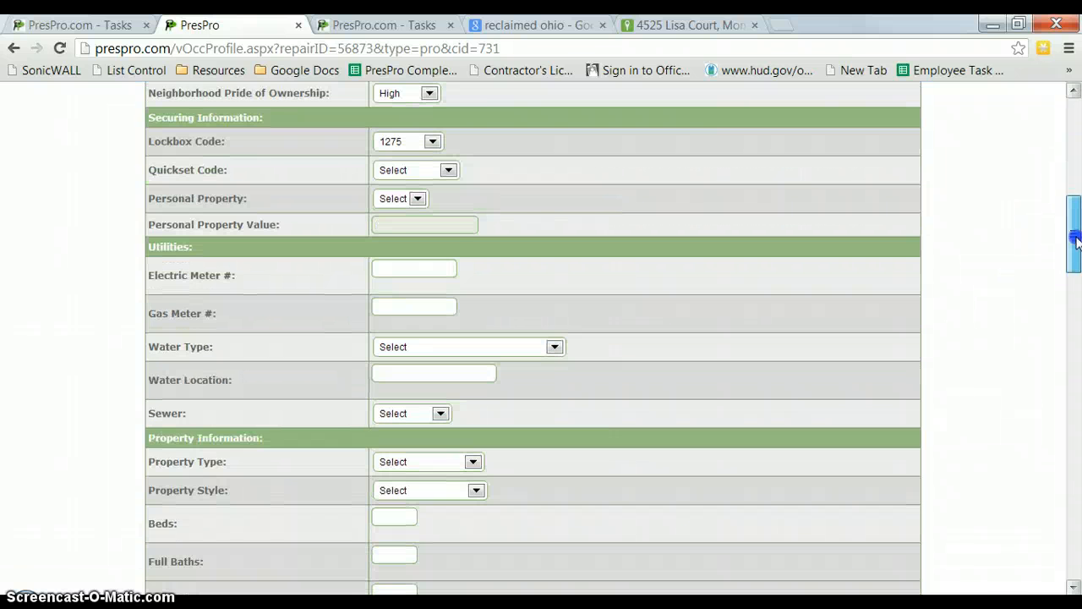
Step: Select the lockbox and quickset codes and set Personal Property to No
click(432, 142)
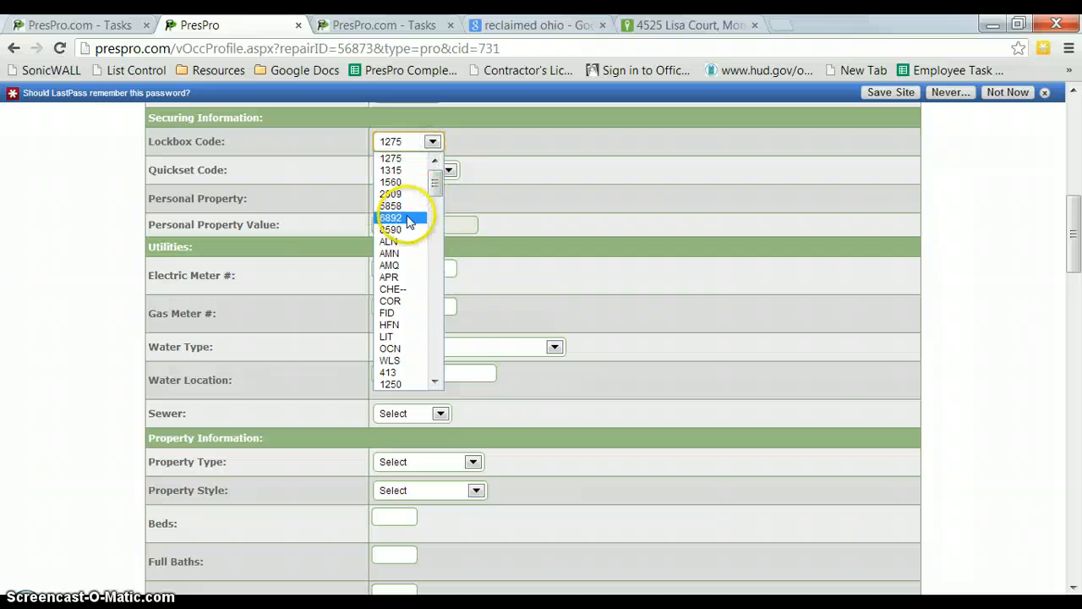
click(413, 216)
click(448, 171)
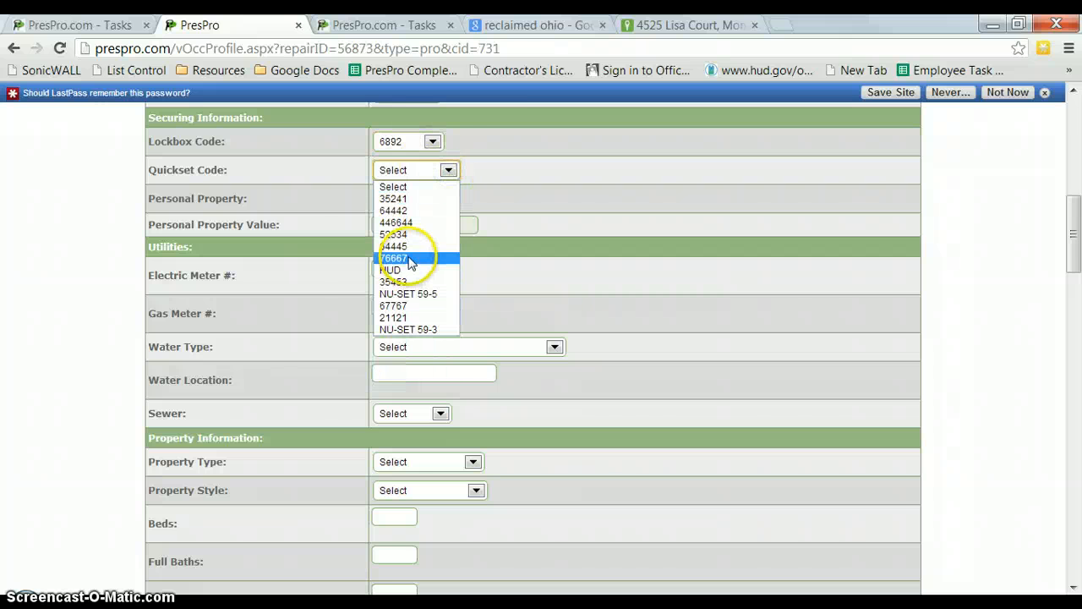
click(409, 246)
click(417, 199)
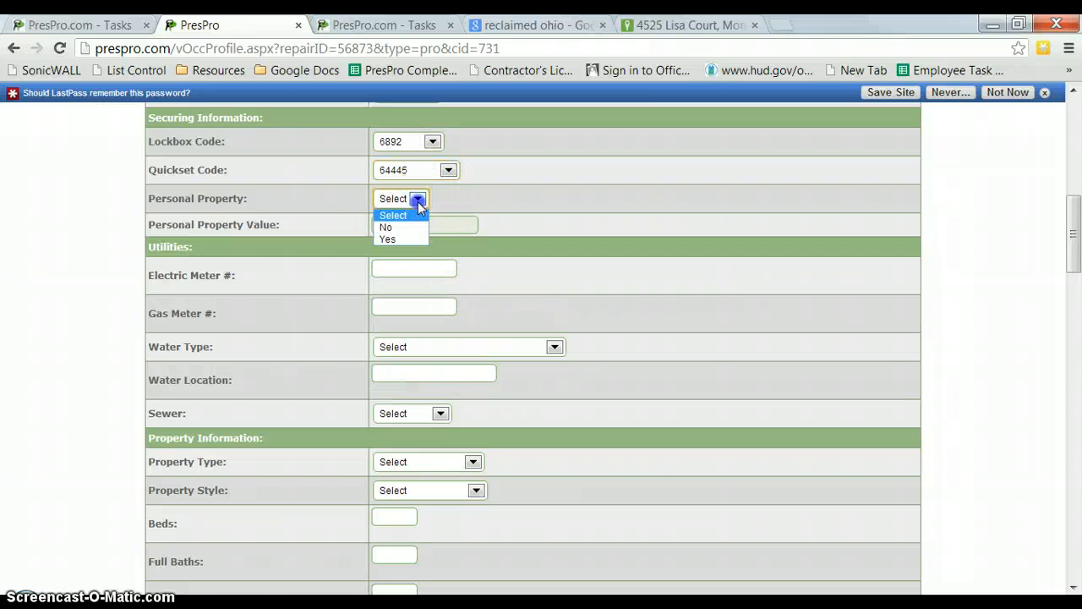
click(404, 226)
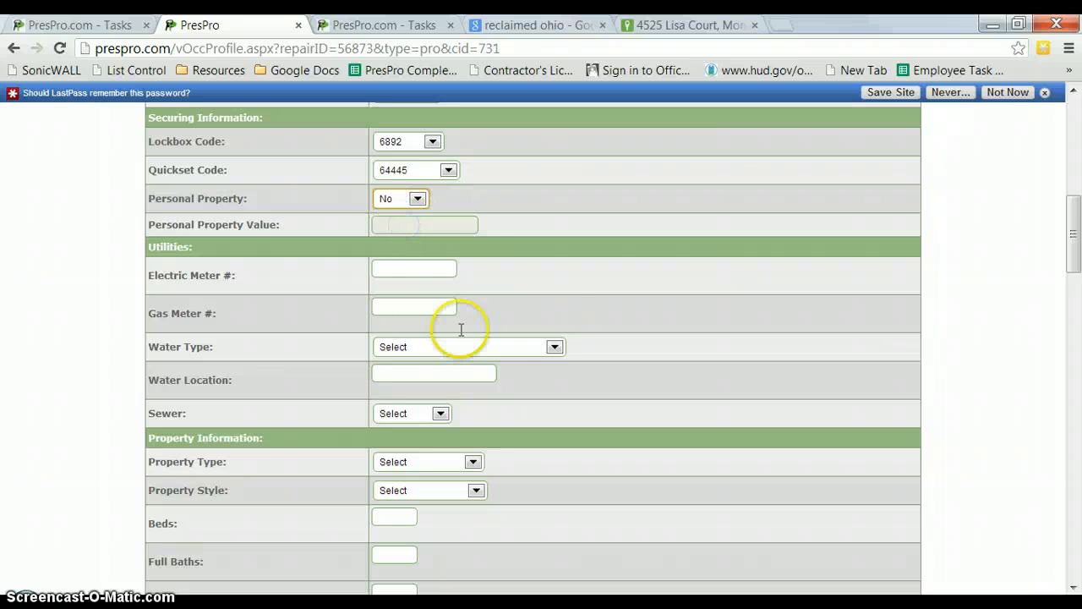
Step: Enter 0000000 for electric and gas meters, with City water at the street and City sewer
click(416, 268)
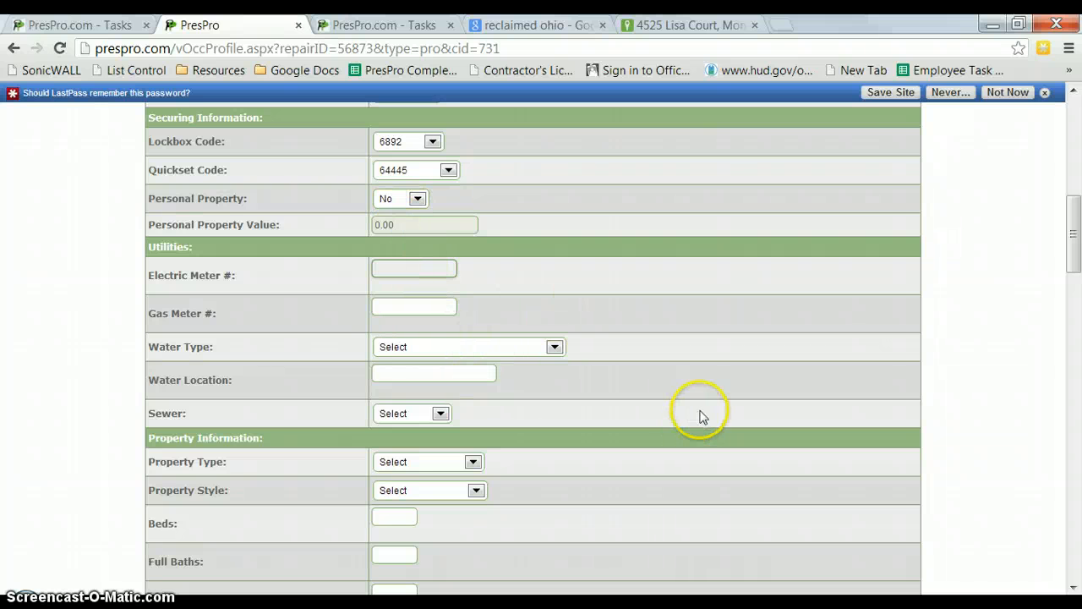
text(0000000)
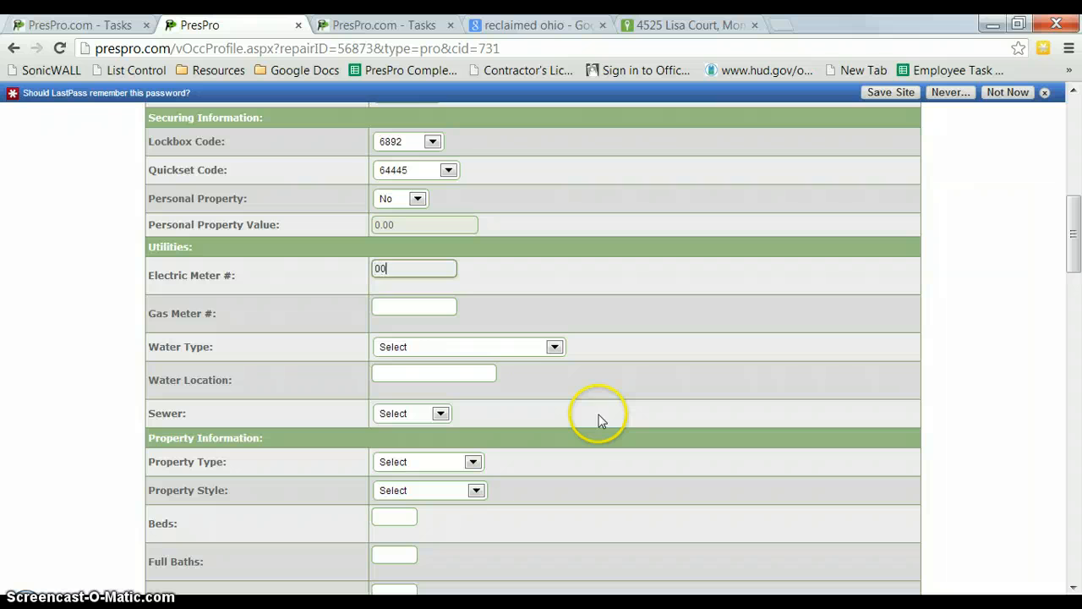
click(440, 306)
text(0000000)
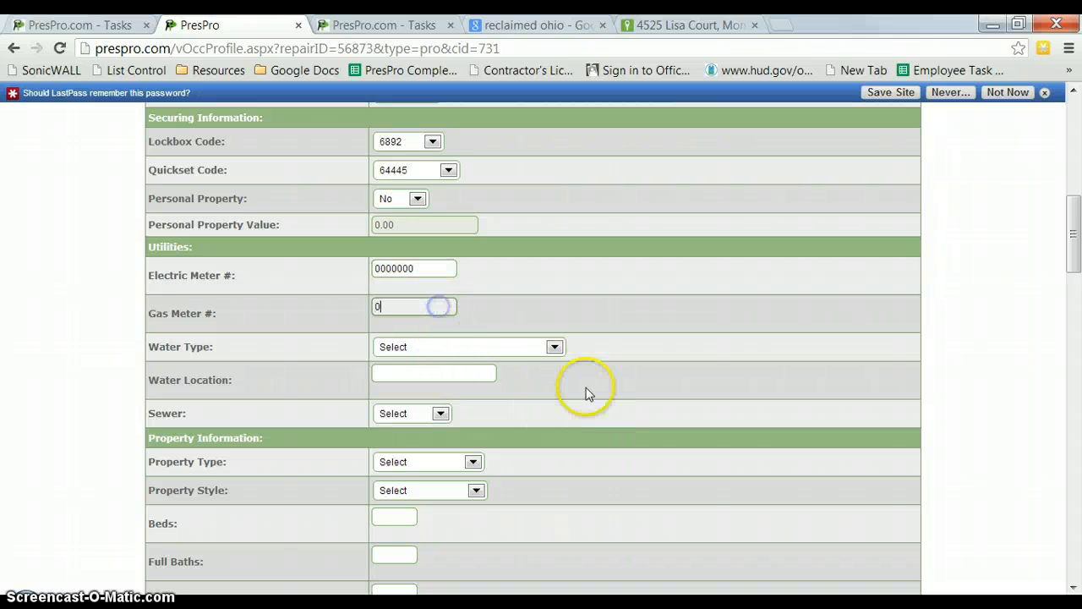
click(556, 349)
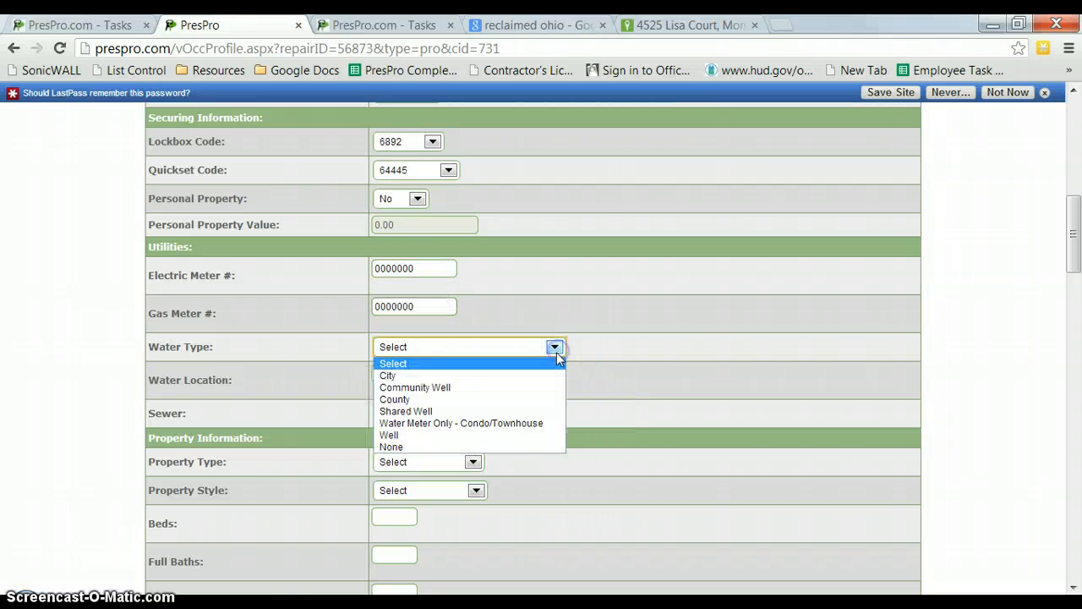
click(533, 375)
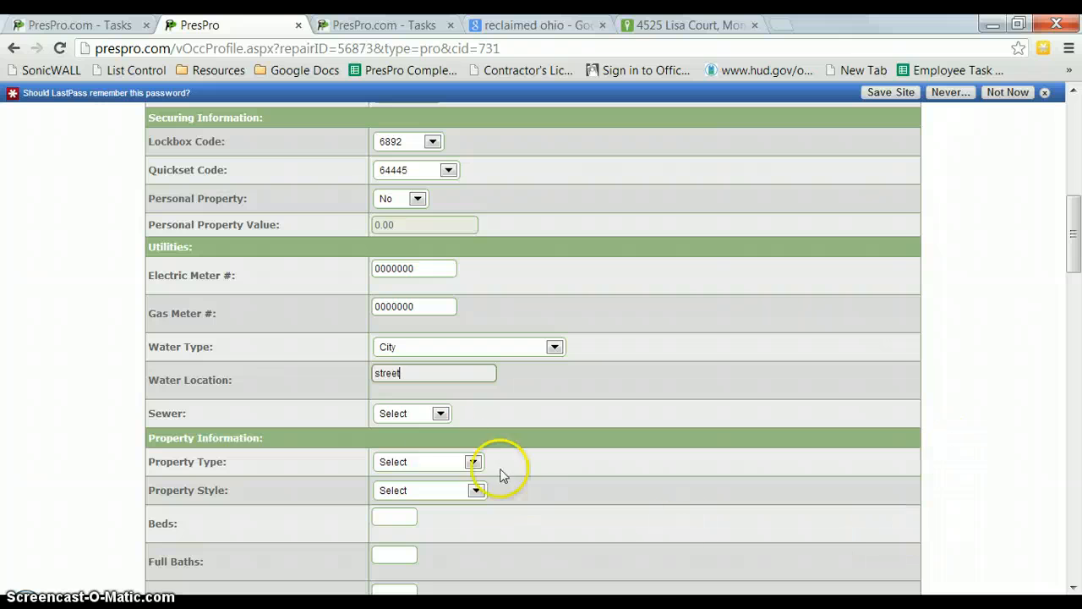
click(440, 413)
click(427, 441)
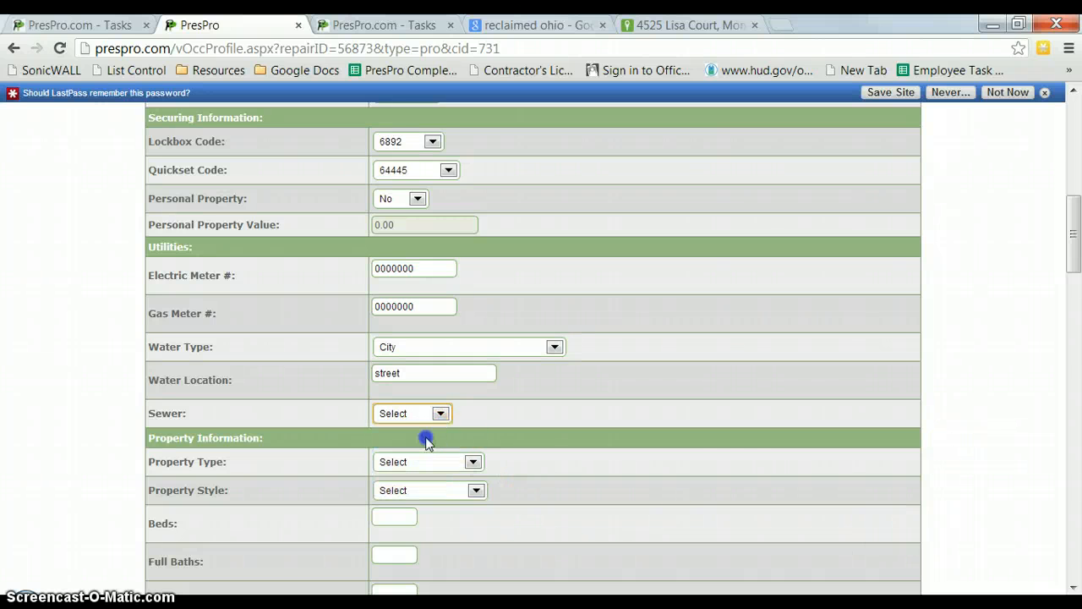
drag(1072, 258, 1071, 302)
Step: Set property type SFR, style 1 Story, 2 beds and 1 half bath
click(473, 162)
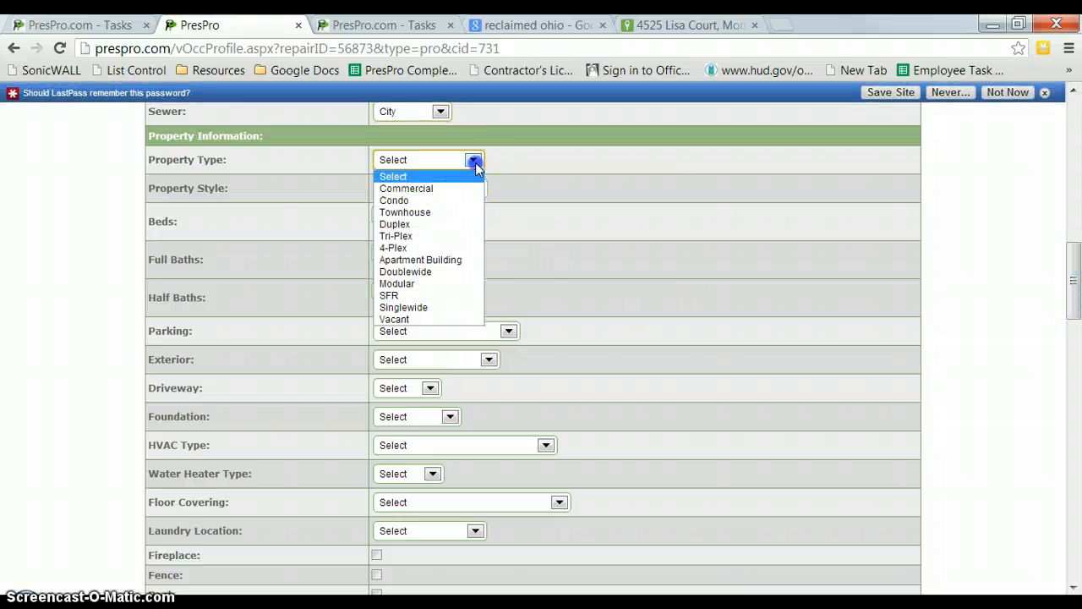
click(392, 295)
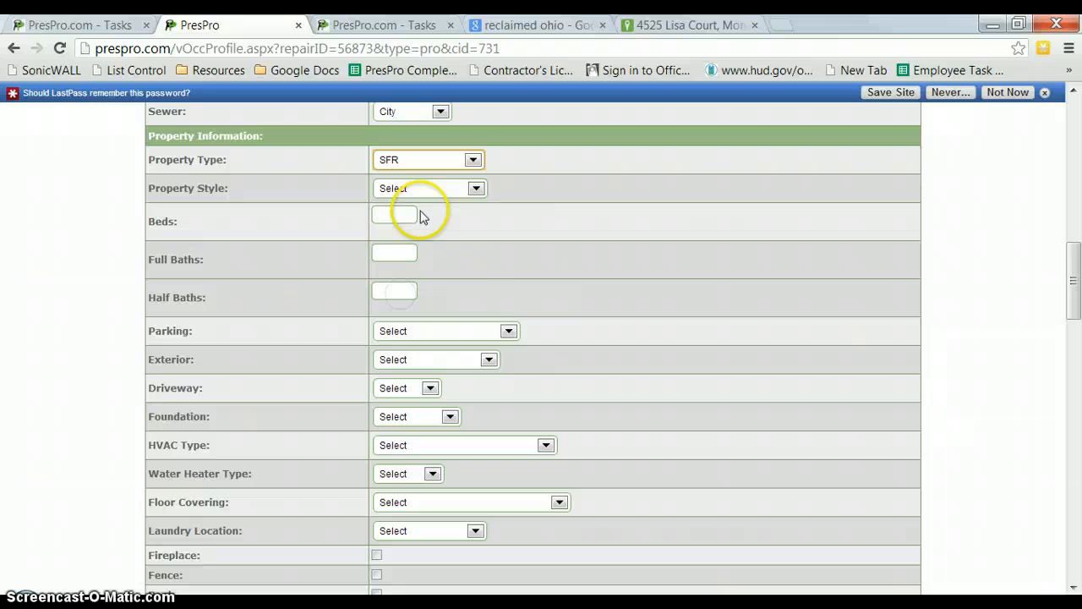
click(476, 187)
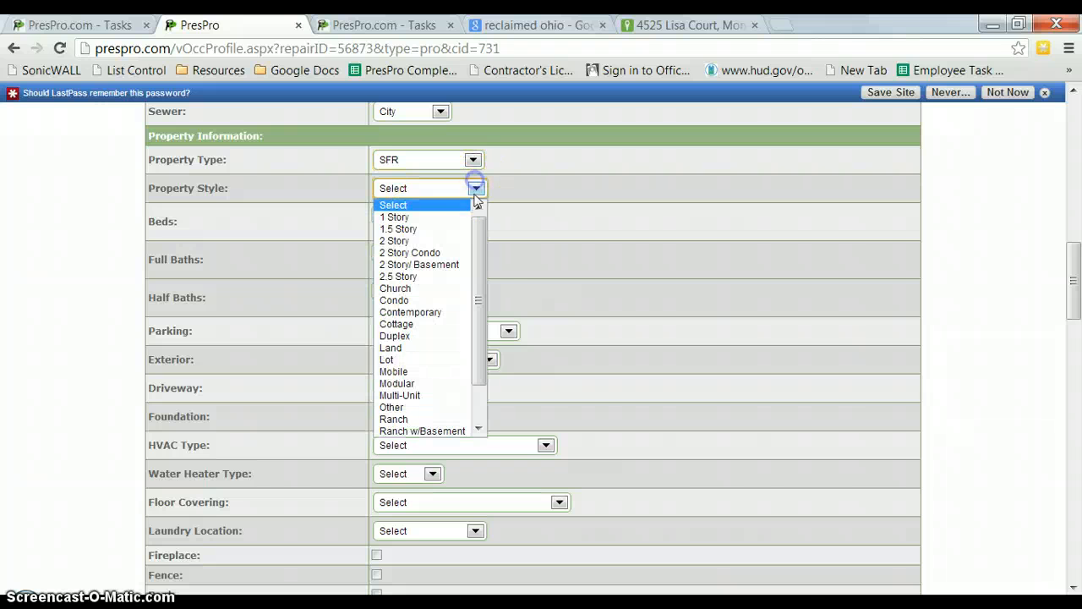
click(437, 219)
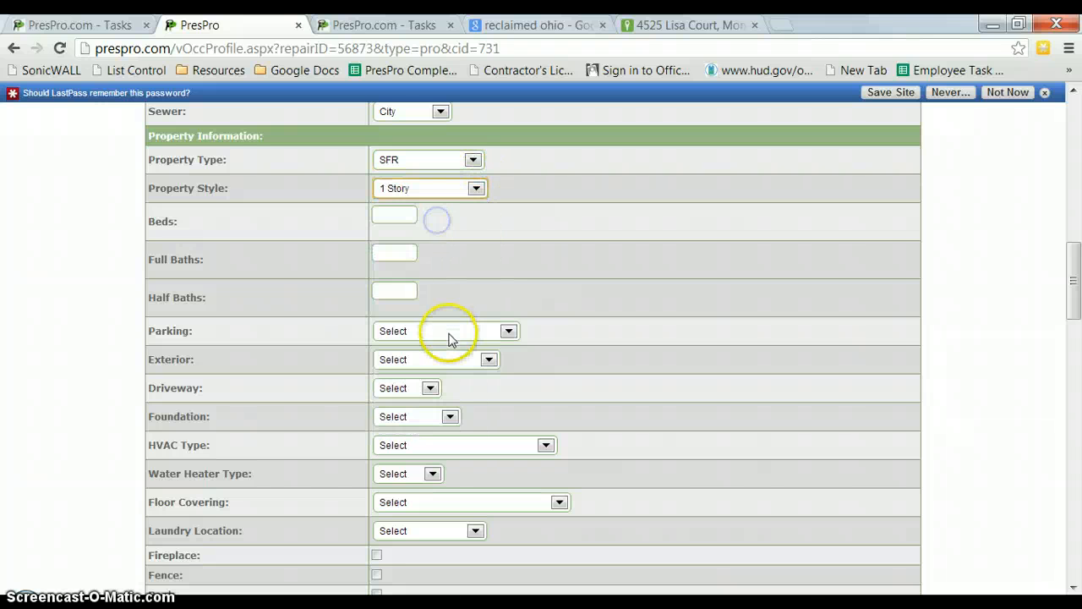
click(399, 218)
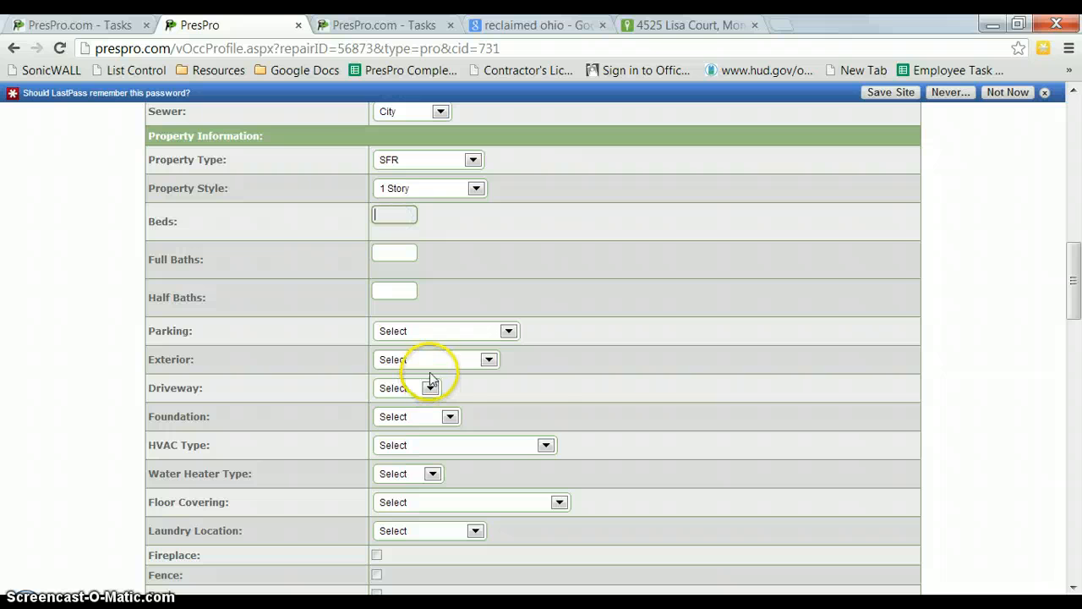
text(2)
click(397, 254)
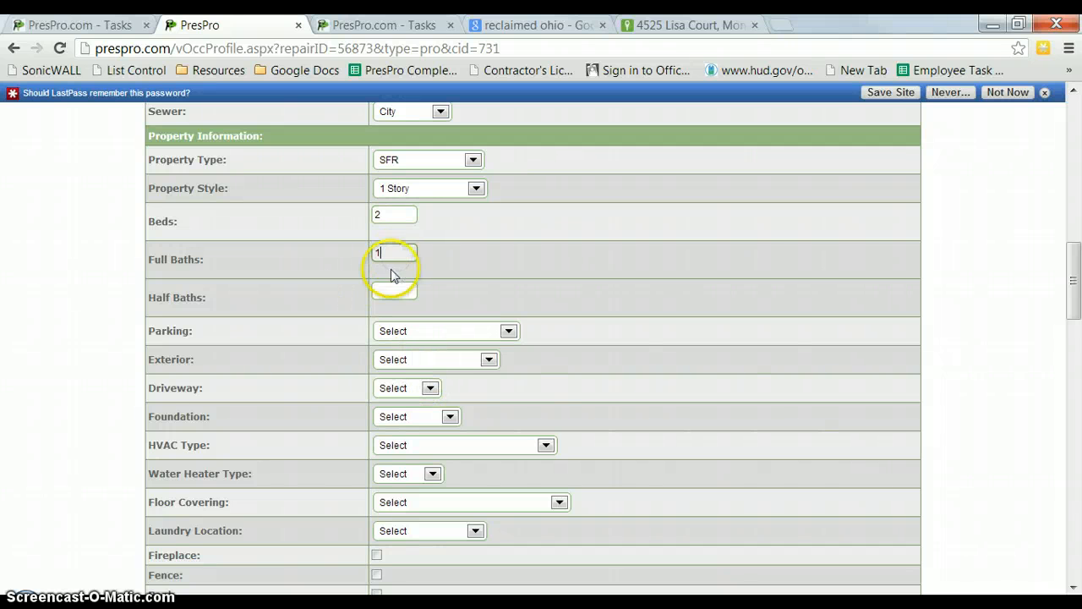
click(394, 292)
text(1)
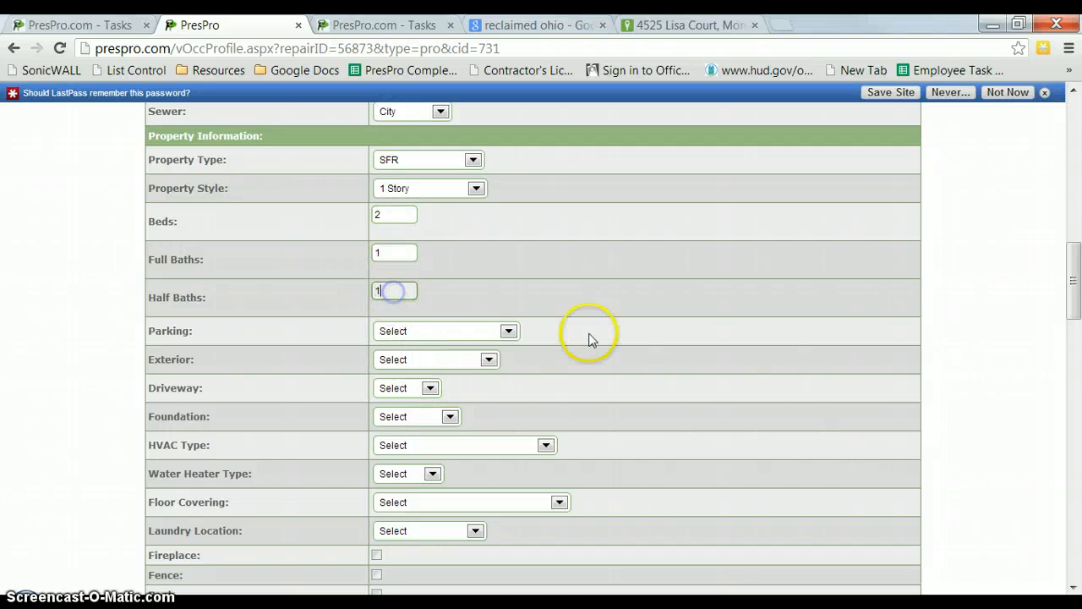
Step: Set parking to Driveway Only and exterior material to Vinyl
click(509, 331)
click(460, 397)
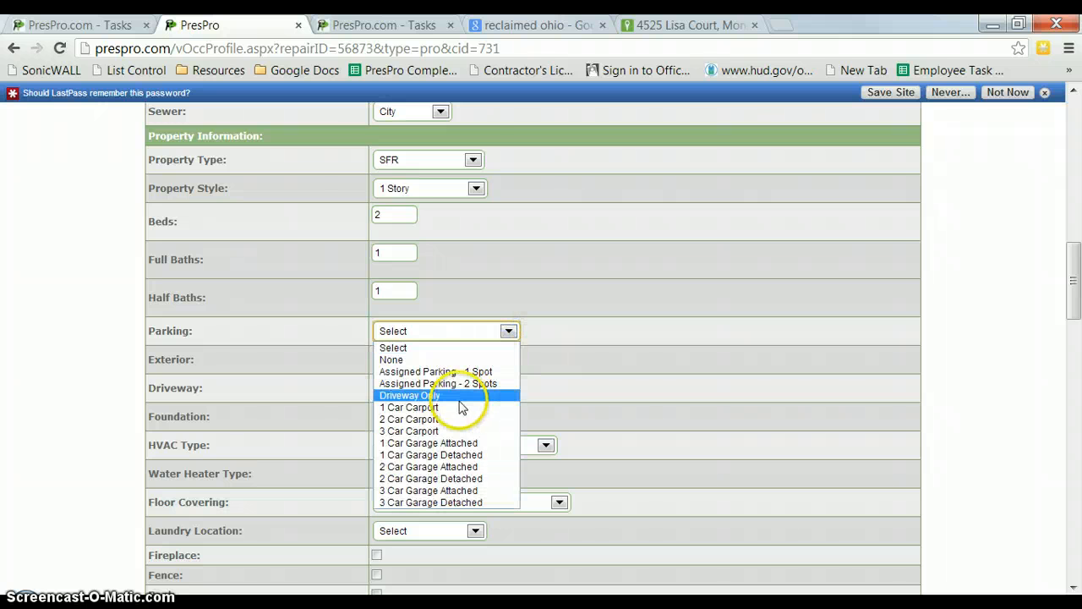
click(489, 360)
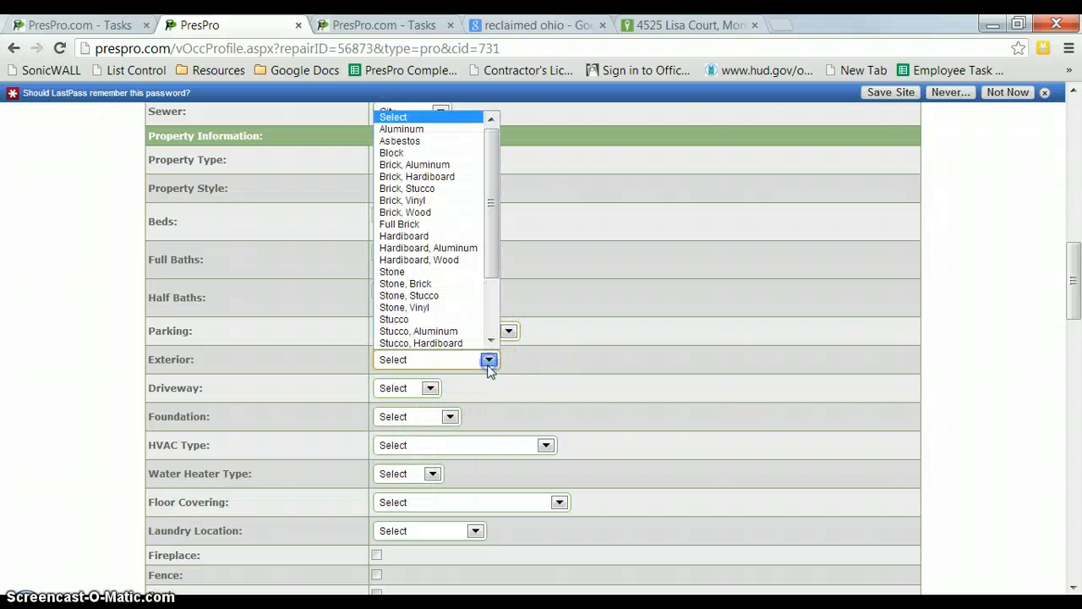
click(488, 360)
click(480, 335)
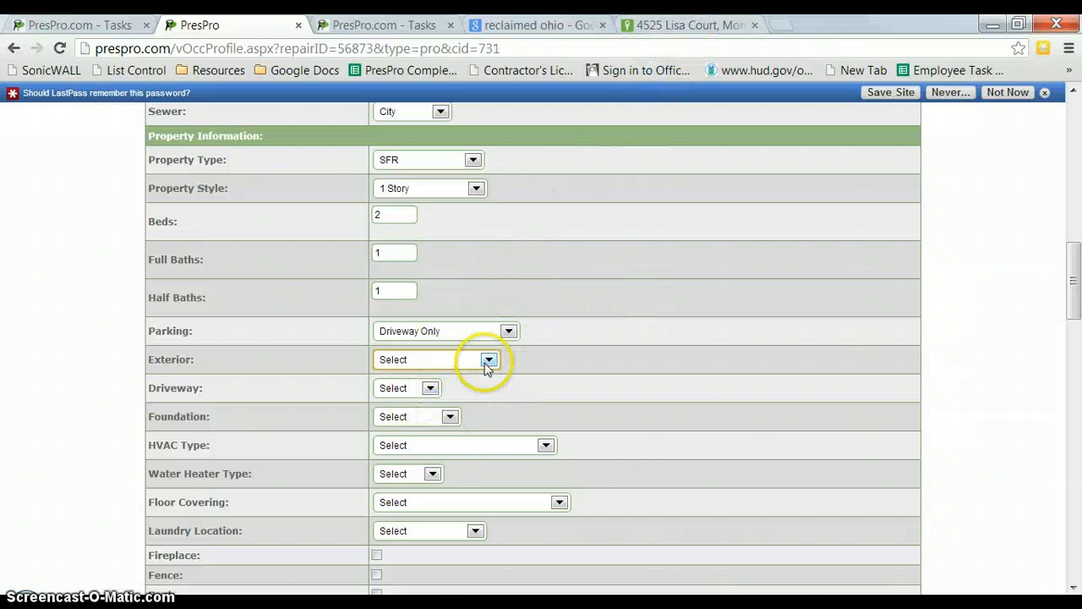
click(488, 362)
drag(495, 223, 497, 317)
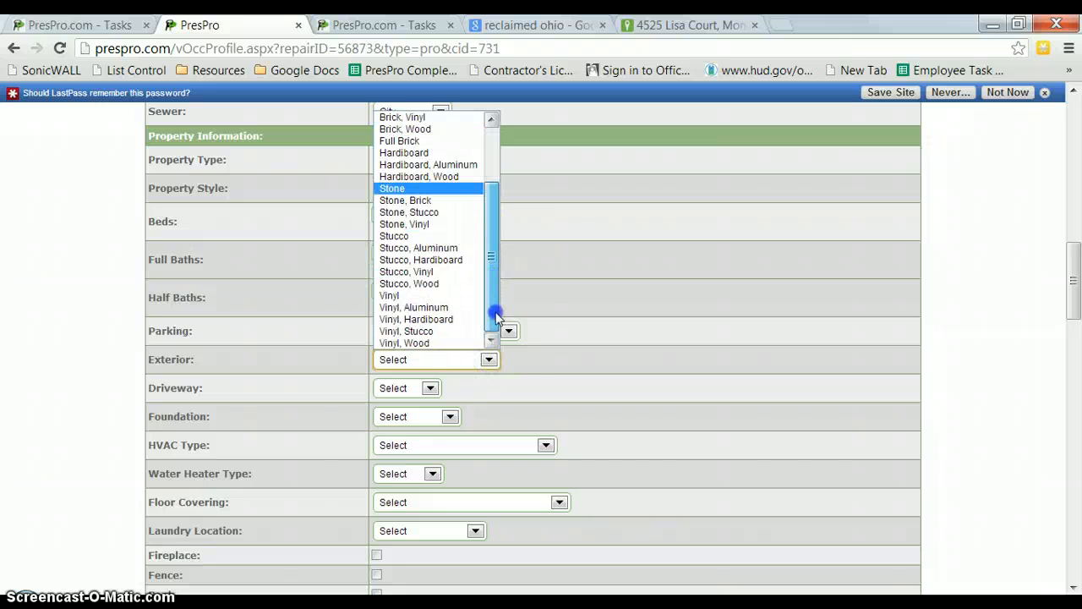
click(419, 296)
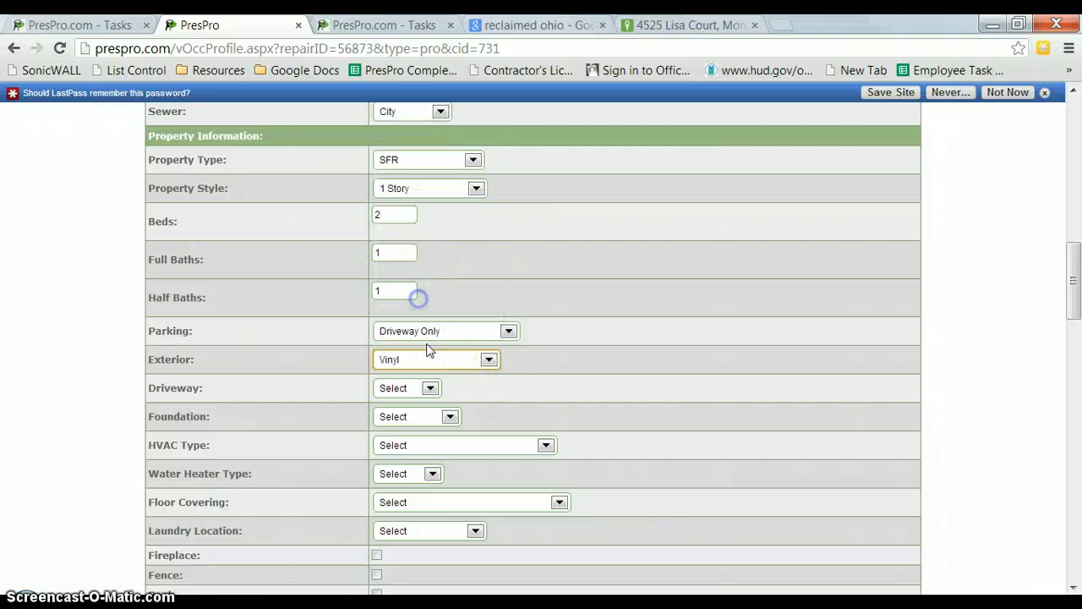
Step: Set the driveway surface to Dirt and the foundation to Slab
click(430, 387)
click(415, 443)
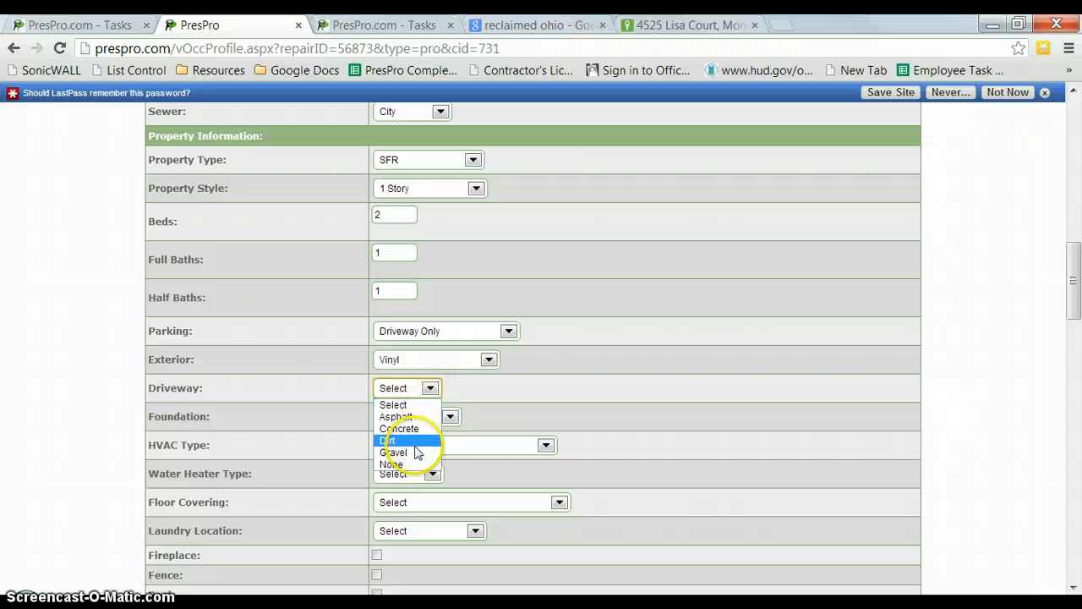
click(451, 416)
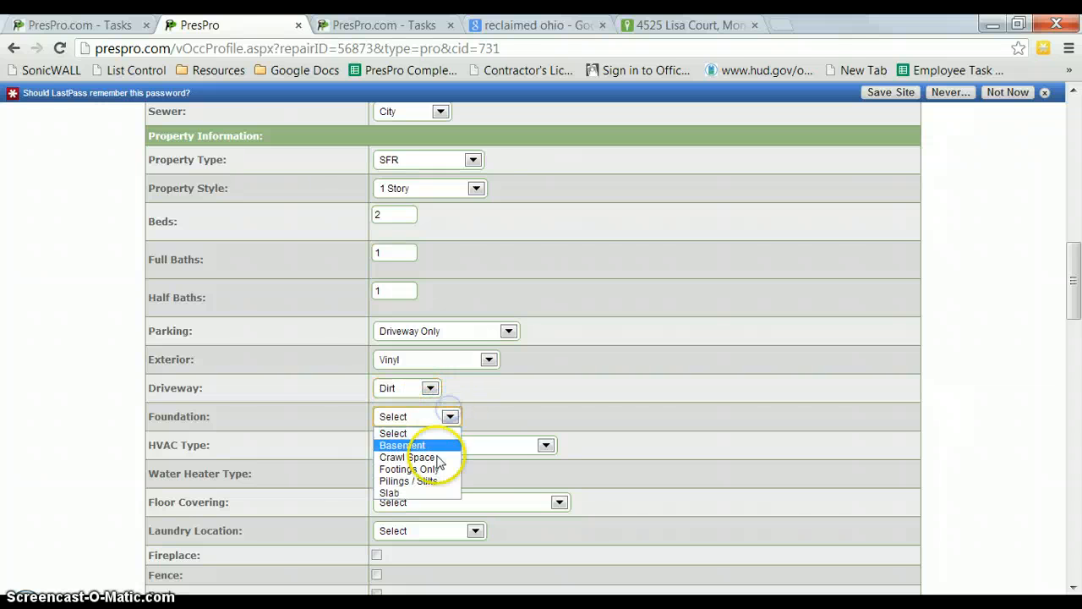
click(437, 495)
click(1075, 291)
drag(1076, 292, 1073, 321)
Step: Set HVAC to Central Air, Other; water heater Electric; floor covering Carpet, Vinyl, Tile, Wood; laundry None
click(545, 256)
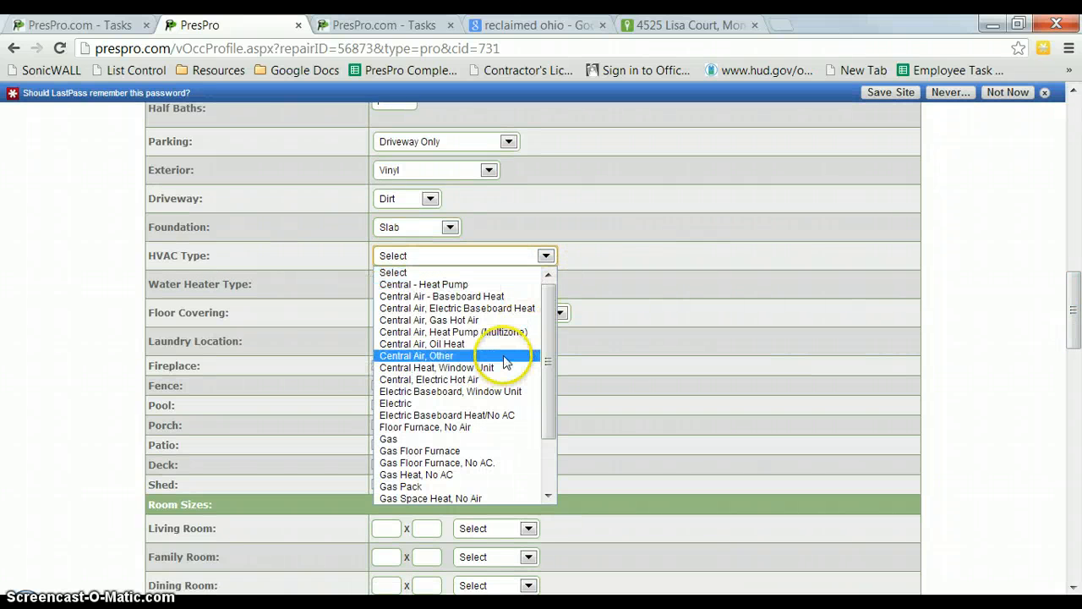
click(471, 355)
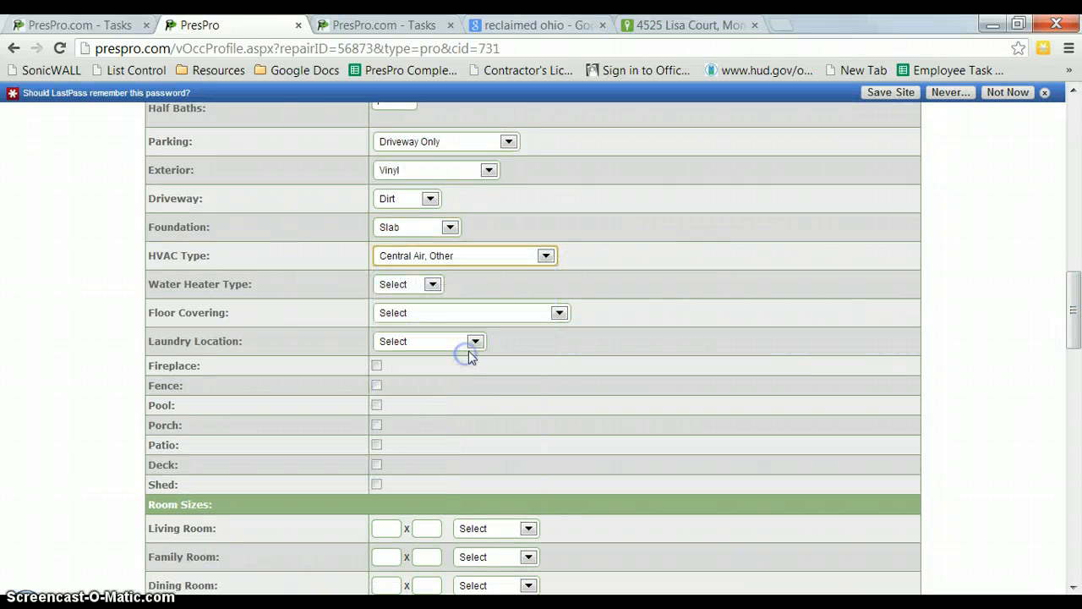
click(432, 285)
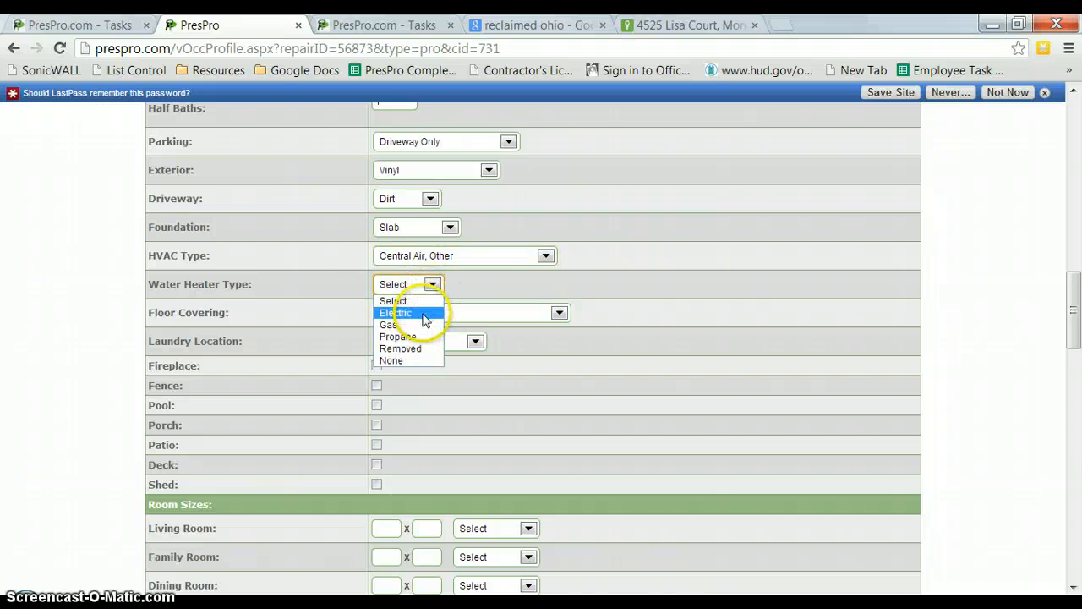
click(421, 313)
click(559, 314)
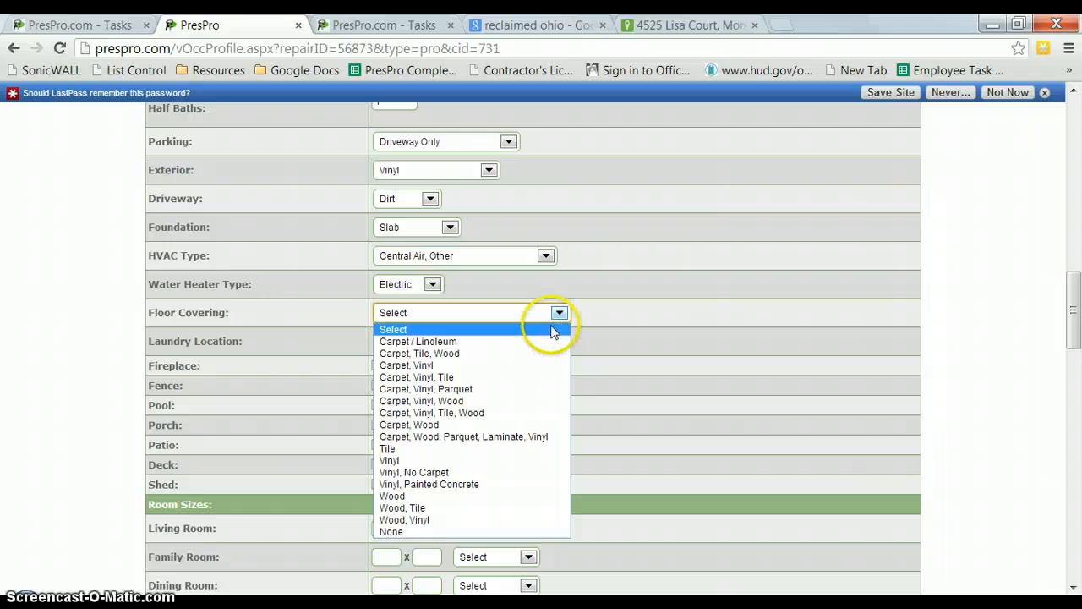
click(515, 417)
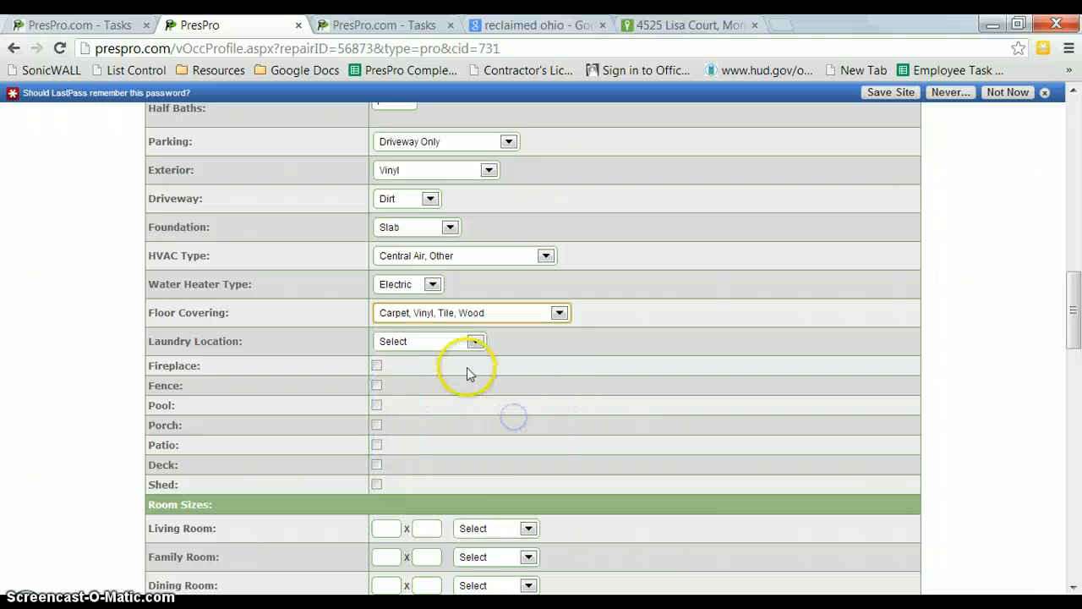
click(475, 342)
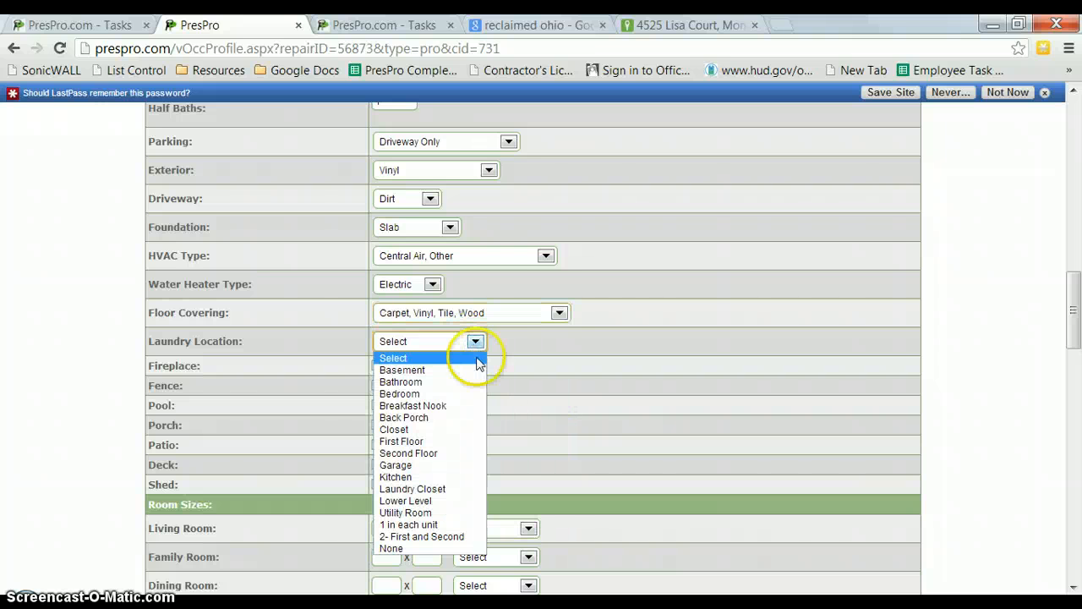
click(423, 548)
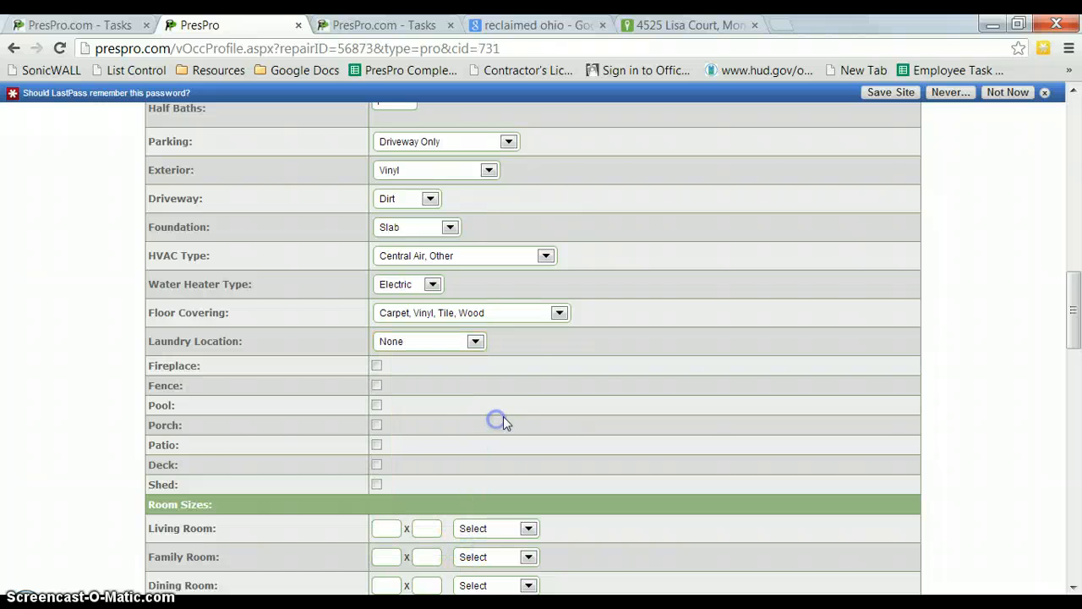
scroll(503, 422, down, 5)
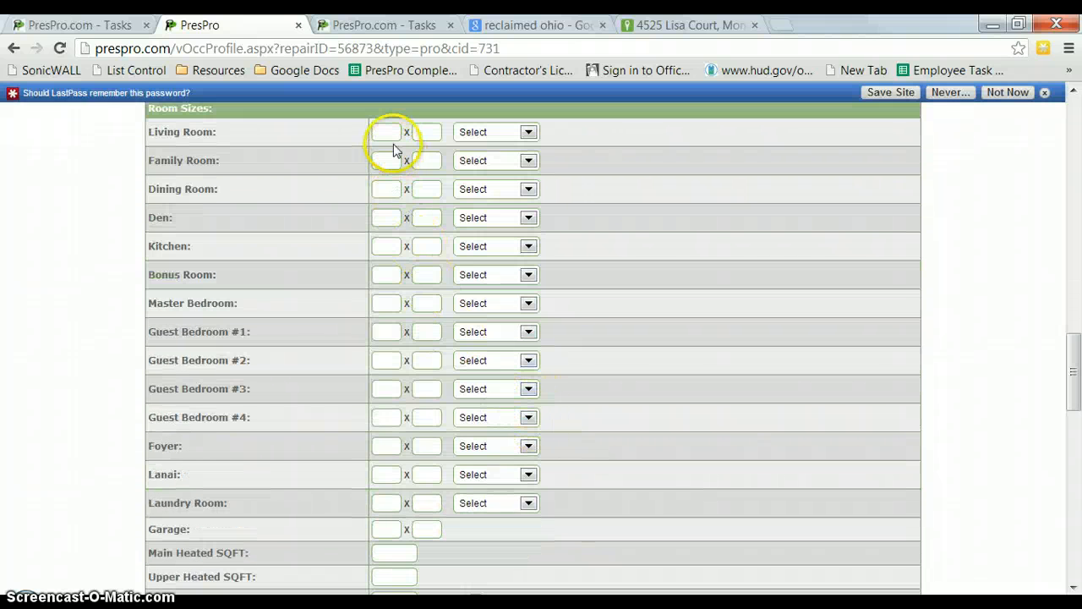
Step: Size the Living Room, Family Room, Dining Room, Den and Kitchen 1 x 1 on the First Floor
click(389, 132)
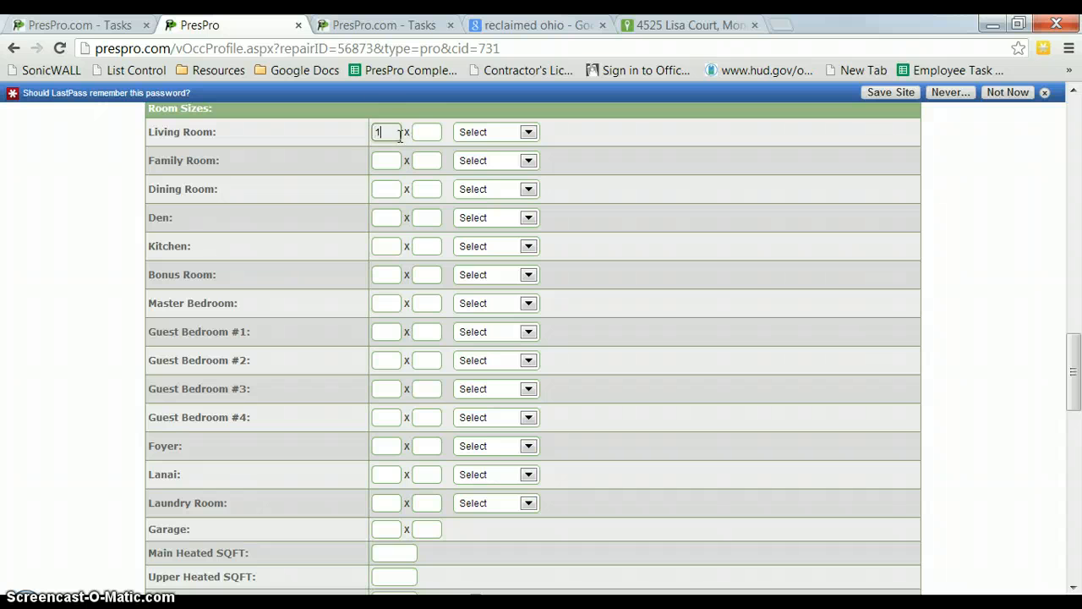
click(430, 131)
text(1)
click(527, 132)
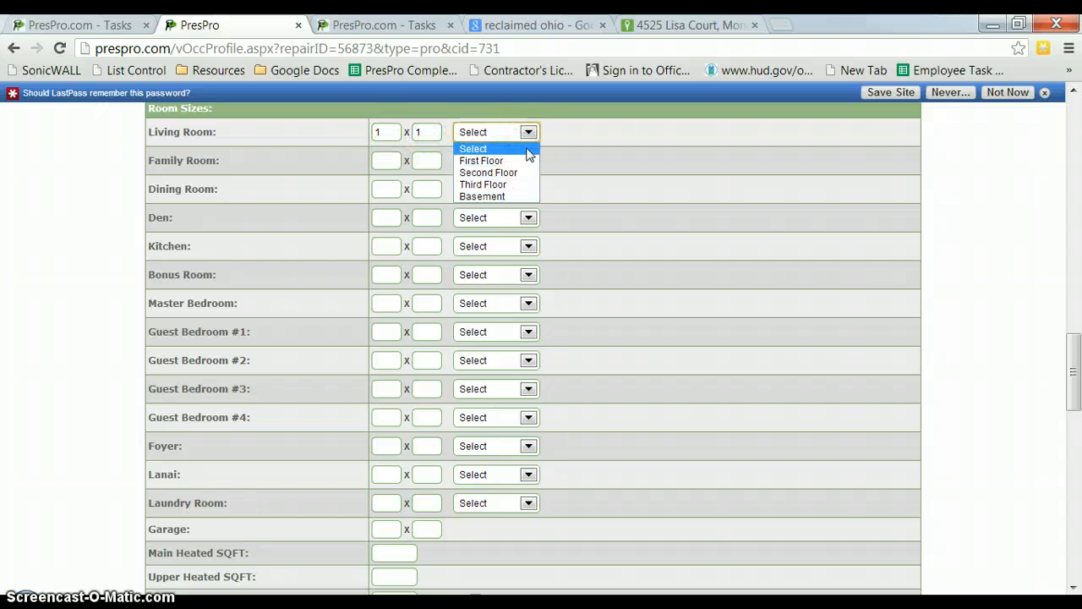
click(481, 160)
click(386, 159)
text(1)
click(430, 161)
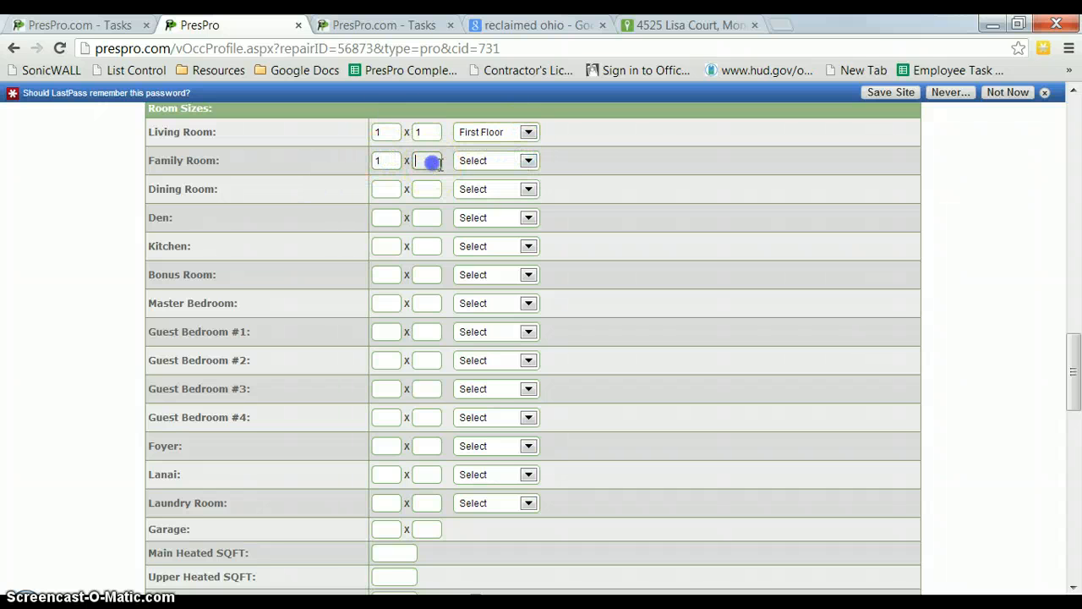
text(1)
click(528, 160)
click(481, 189)
click(387, 188)
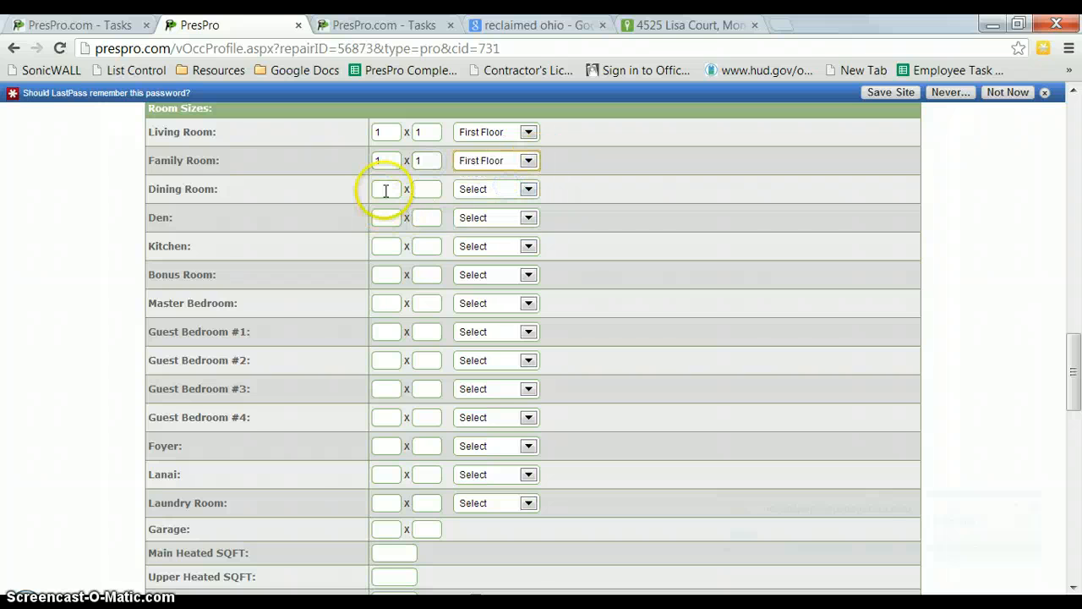
text(1)
click(429, 191)
text(1)
click(528, 189)
click(507, 218)
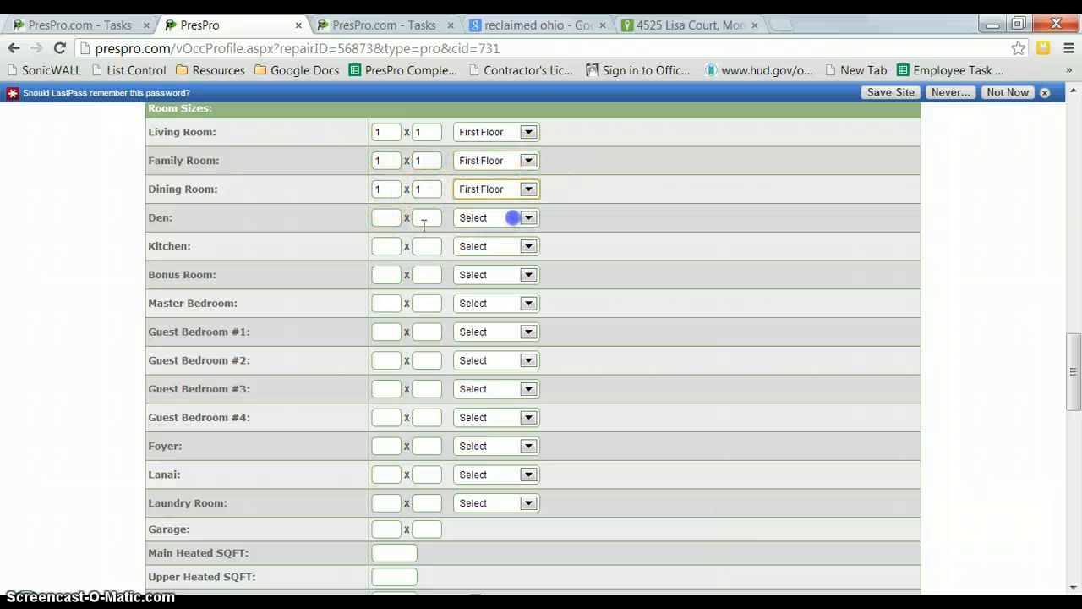
click(385, 218)
text(1)
click(429, 219)
text(1)
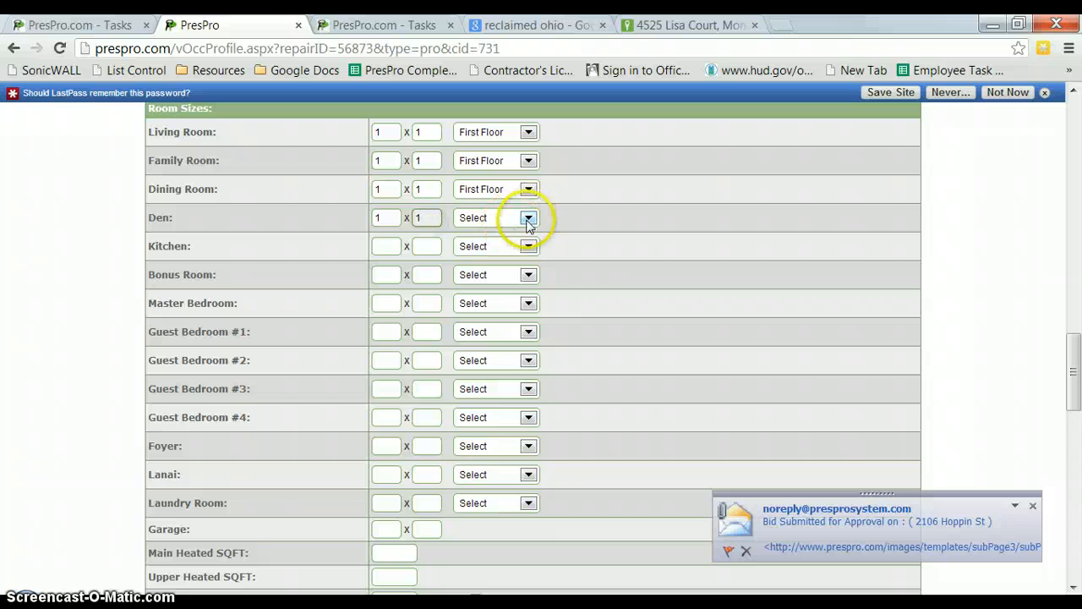
click(527, 217)
click(510, 246)
click(384, 246)
text(1)
click(425, 247)
text(1)
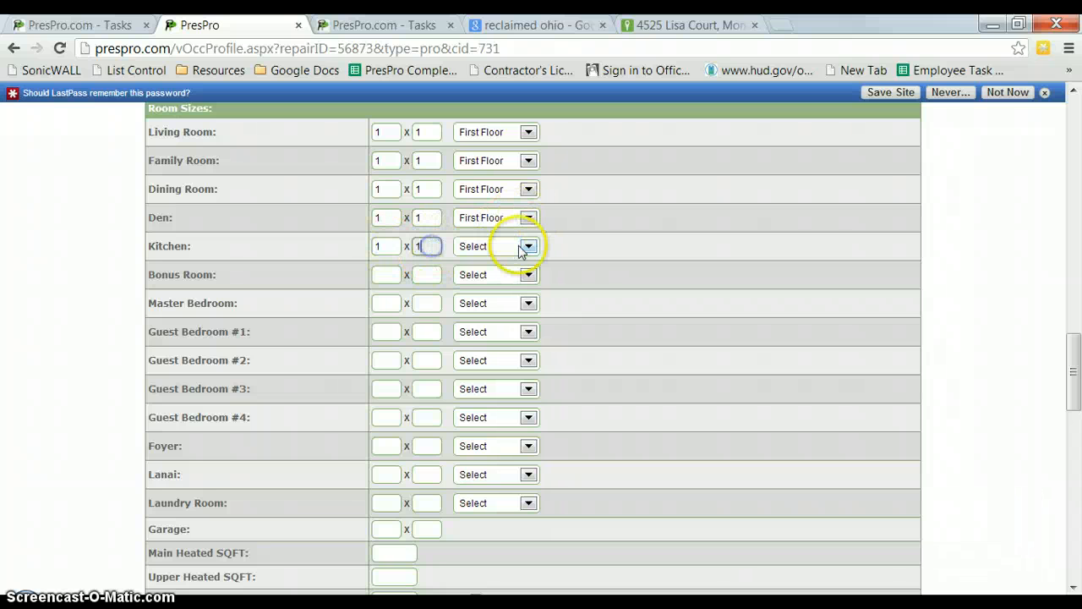
click(530, 251)
click(494, 273)
Step: Size the Bonus Room, Master Bedroom and Guest Bedrooms #1 and #2 1 x 1 on the First Floor
click(382, 274)
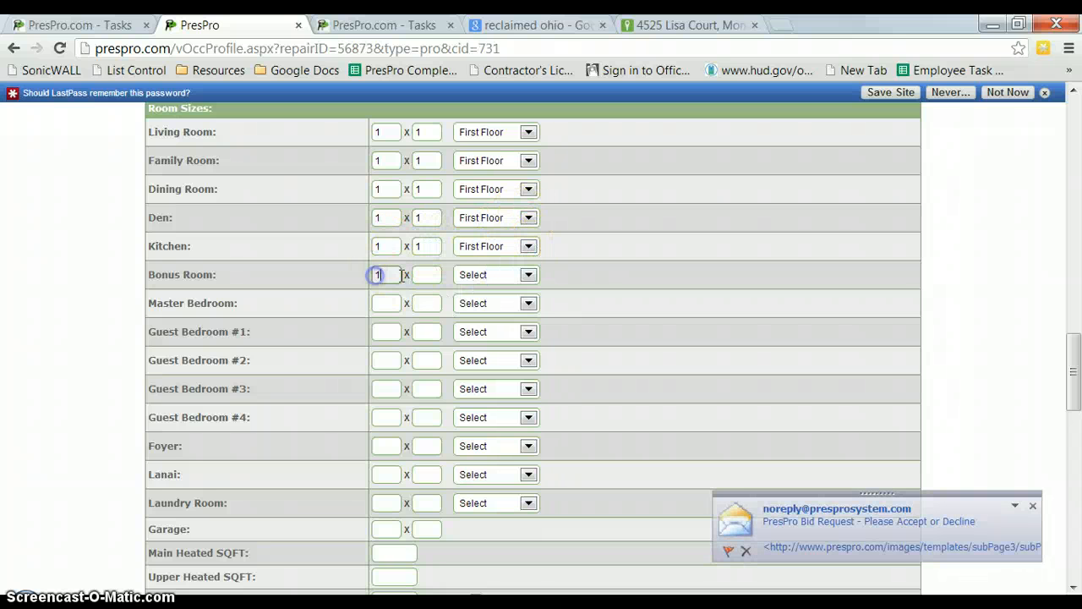
text(1)
click(429, 276)
text(1)
click(527, 274)
click(516, 303)
click(382, 304)
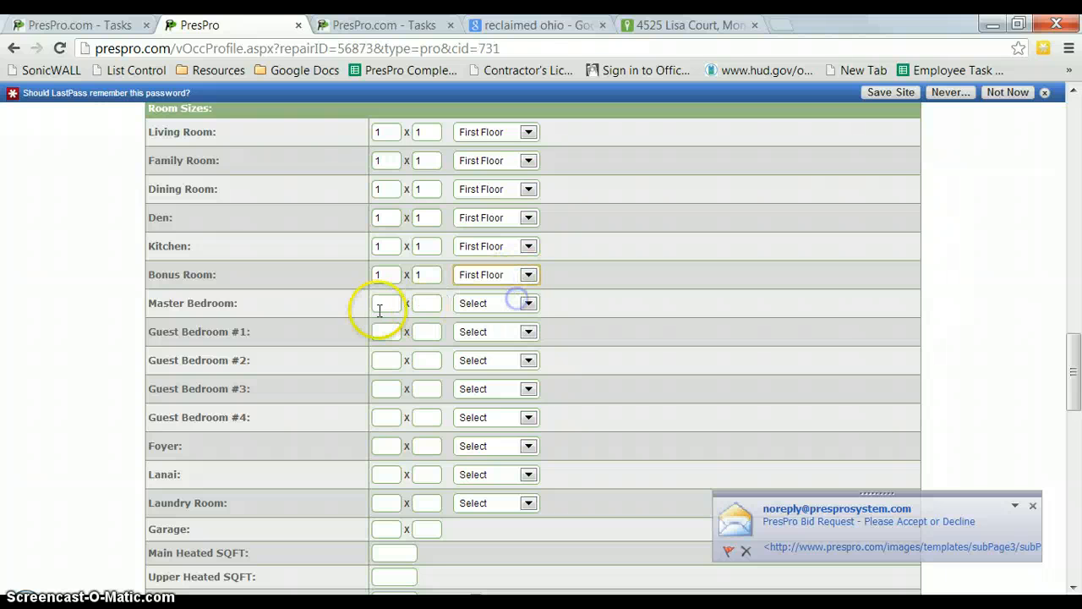
text(1)
click(421, 304)
text(1)
click(508, 302)
click(499, 330)
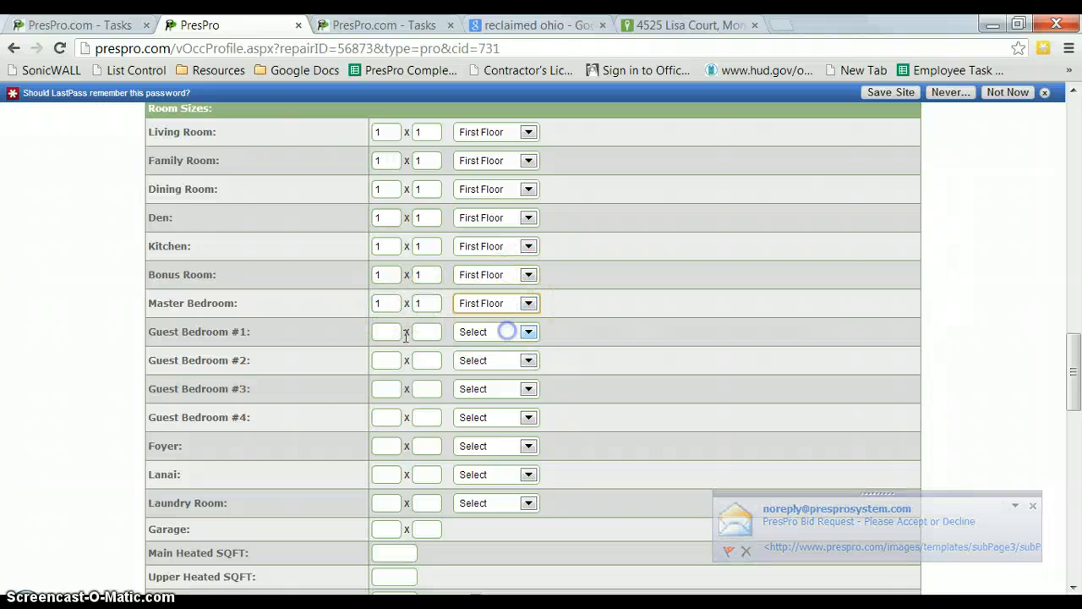
click(386, 332)
text(1)
click(427, 331)
text(1)
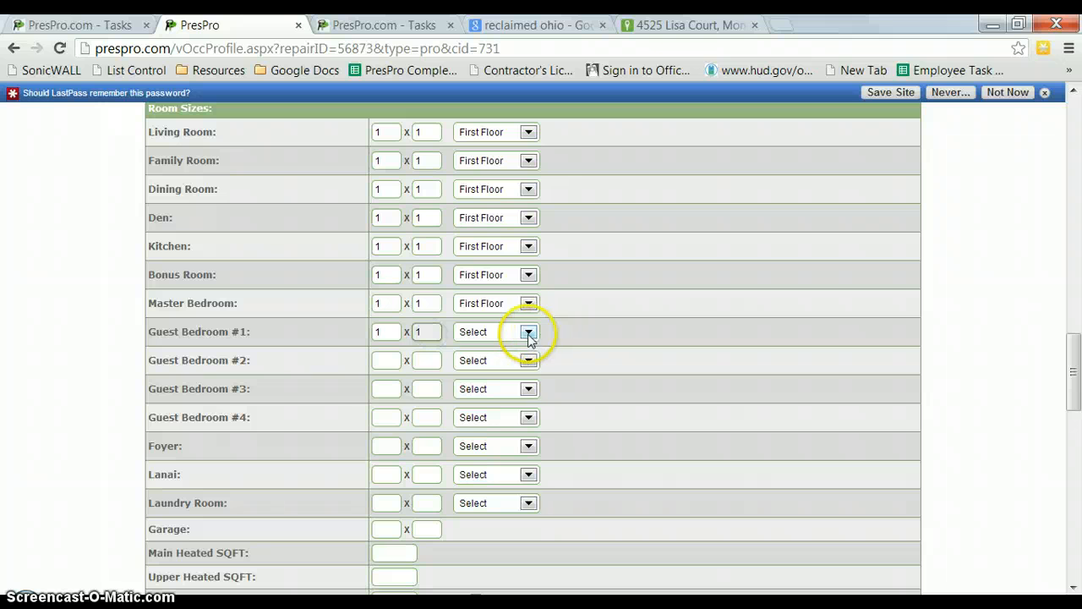
click(528, 331)
click(510, 360)
click(382, 360)
text(1)
click(426, 360)
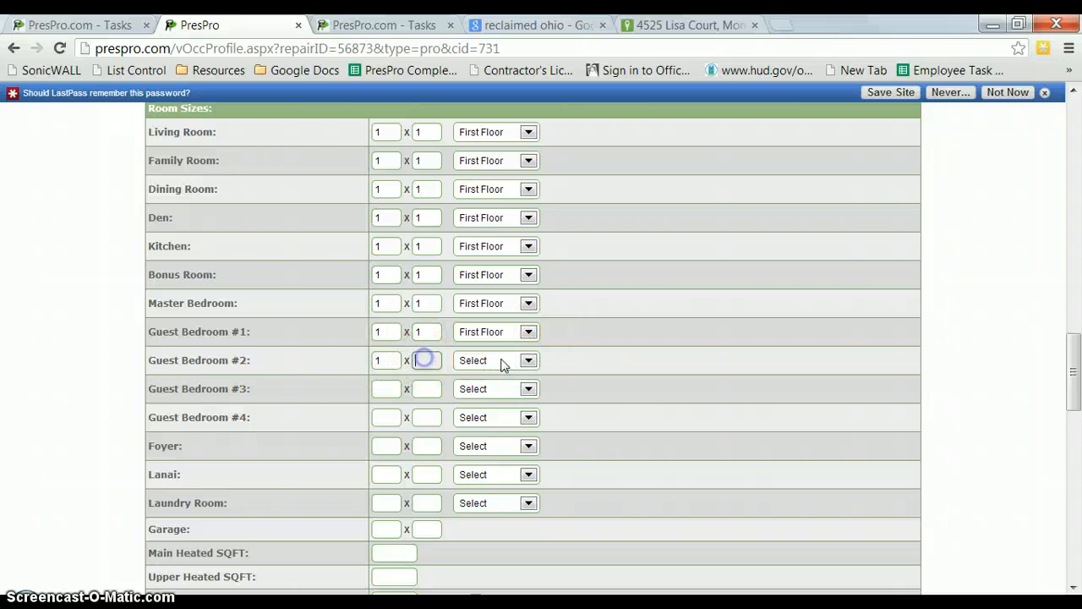
text(1)
click(528, 360)
click(508, 388)
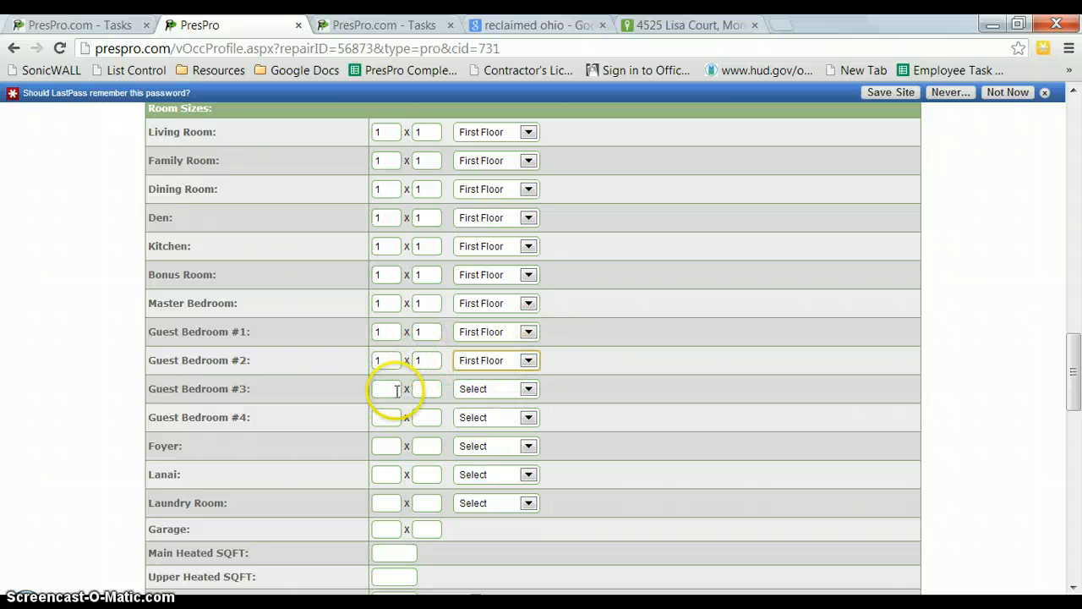
Step: Size Guest Bedrooms #3 and #4, Foyer, Lanai and Laundry Room 1 x 1 on the First Floor
click(386, 389)
text(11)
click(528, 389)
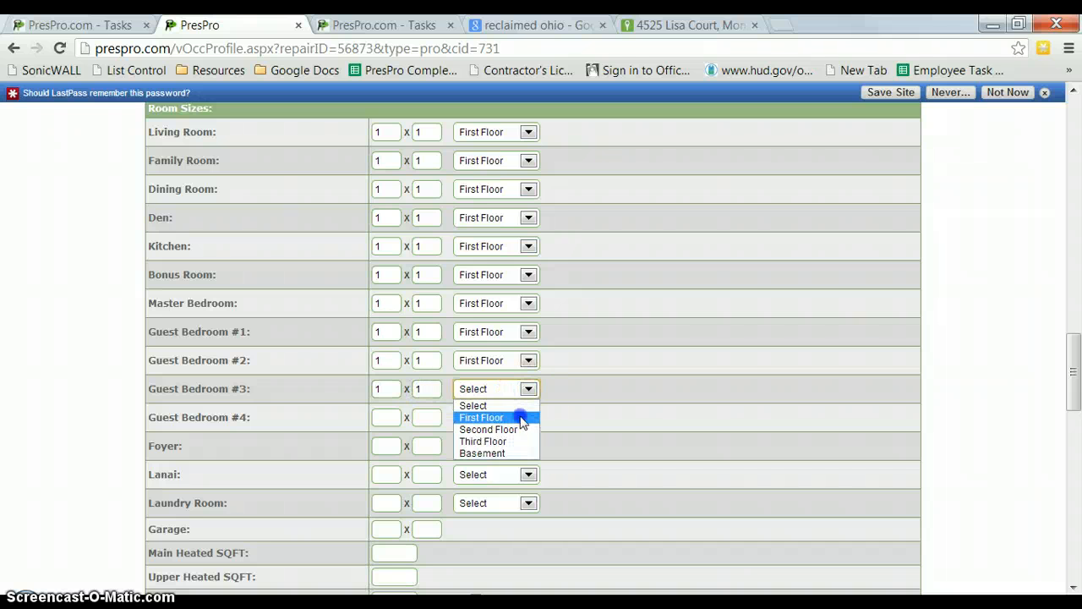
click(496, 415)
click(372, 420)
text(1)
click(429, 420)
text(1)
click(528, 417)
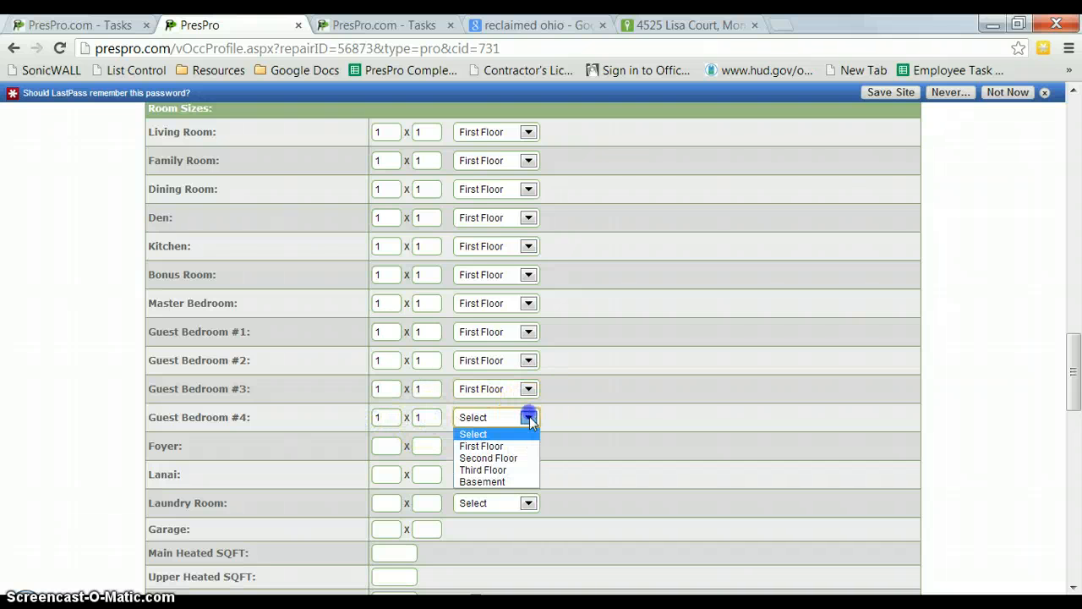
click(489, 441)
click(390, 448)
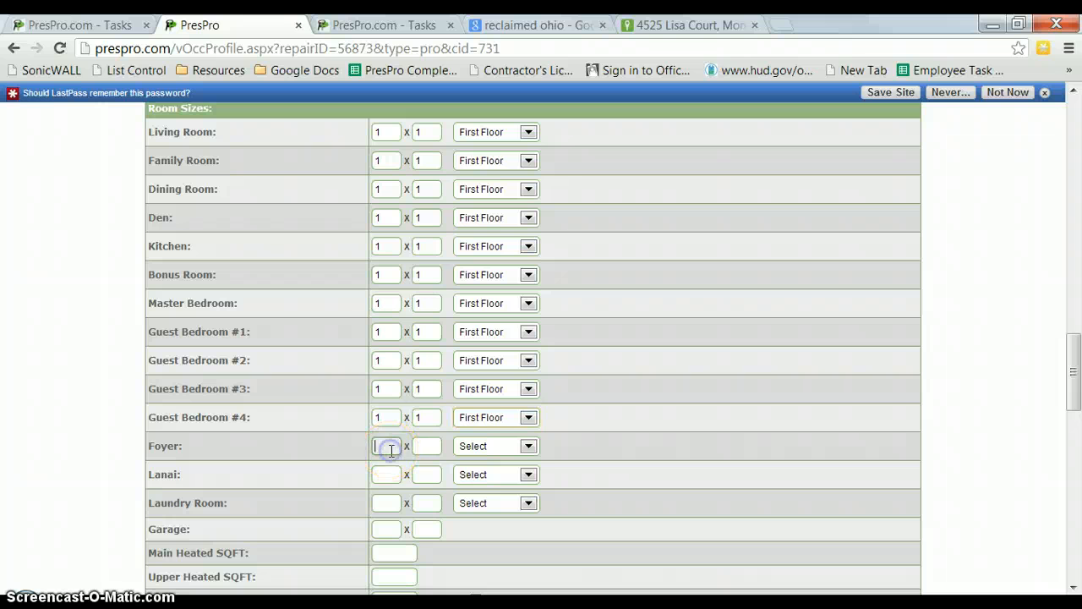
text(1)
click(419, 451)
text(1)
click(524, 445)
click(515, 472)
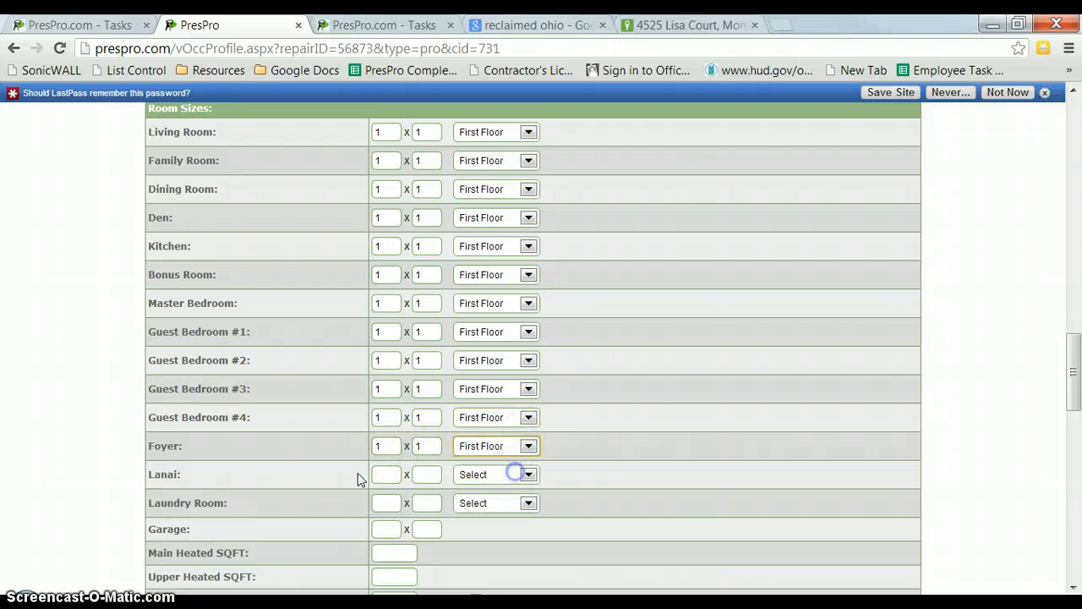
click(515, 478)
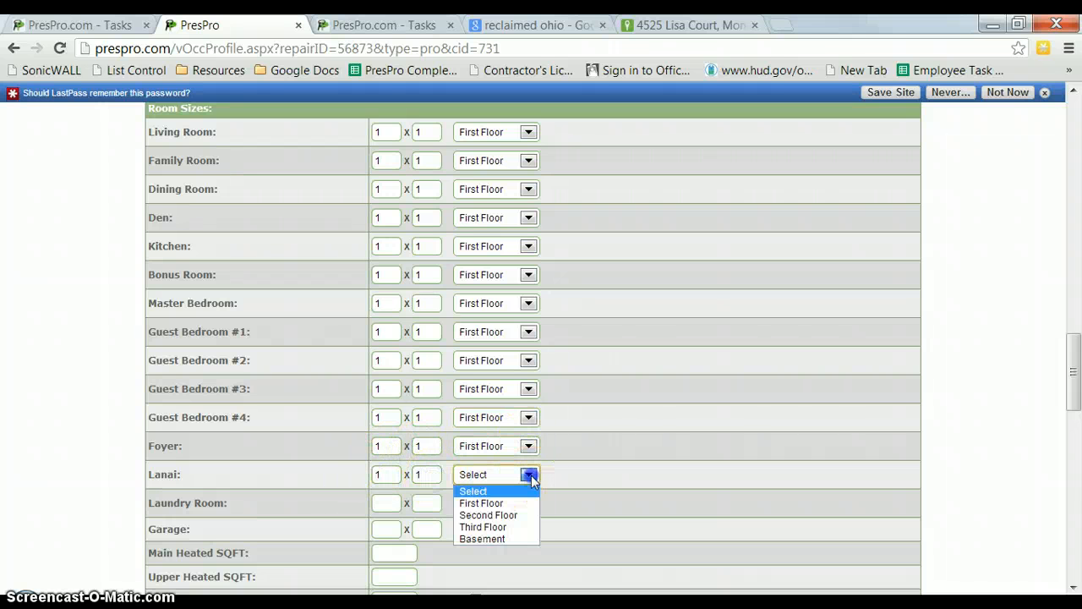
click(511, 502)
text(1)
click(430, 502)
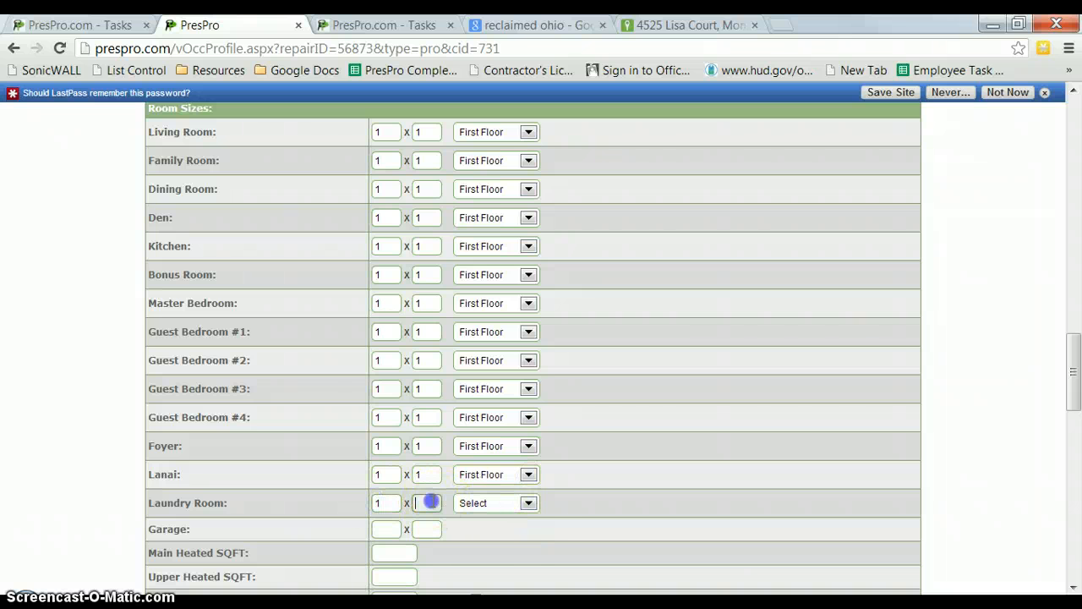
click(526, 502)
click(509, 529)
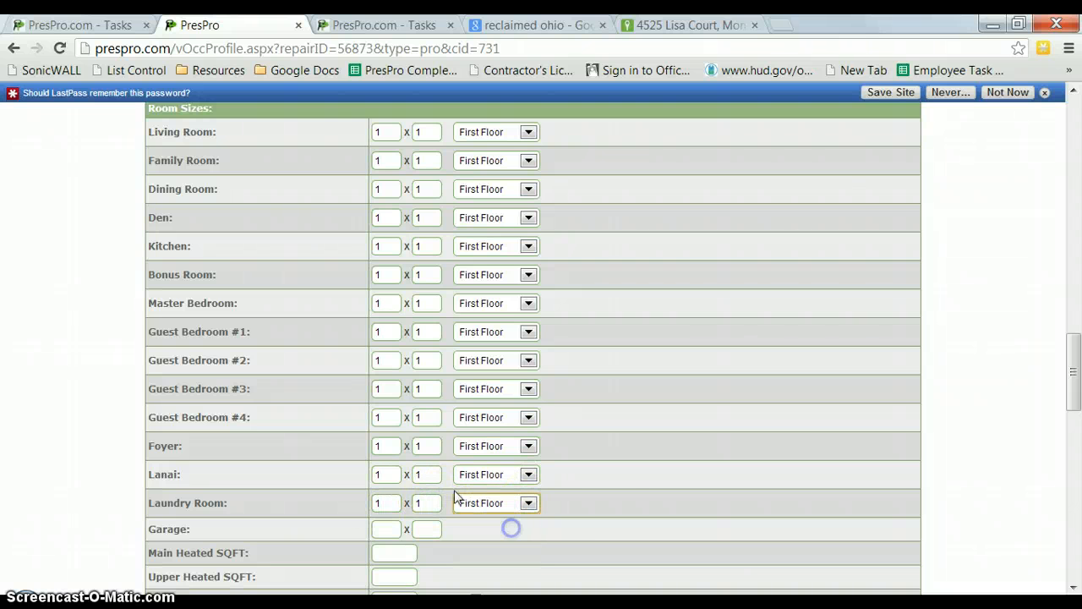
Step: Enter 1200 for Main, Upper, Basement and Total Heated SQFT
drag(1067, 377, 1063, 462)
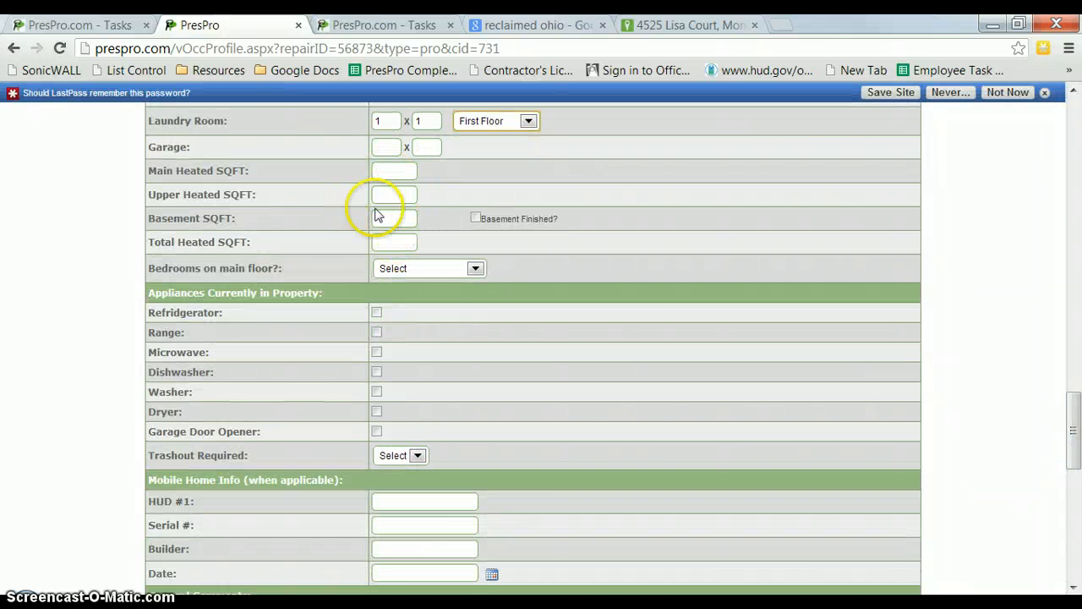
click(388, 173)
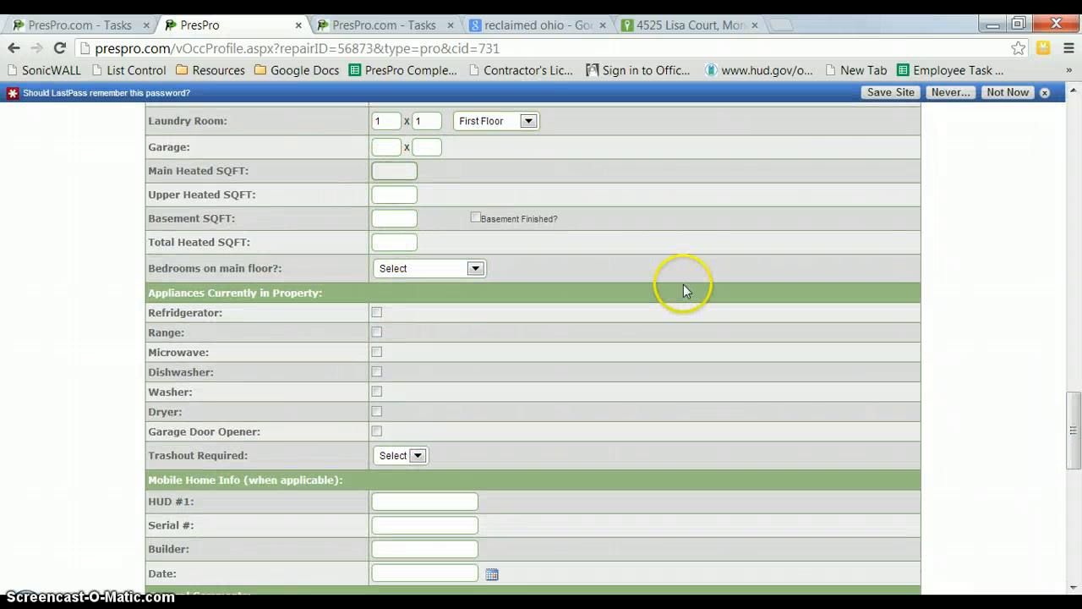
text(1200)
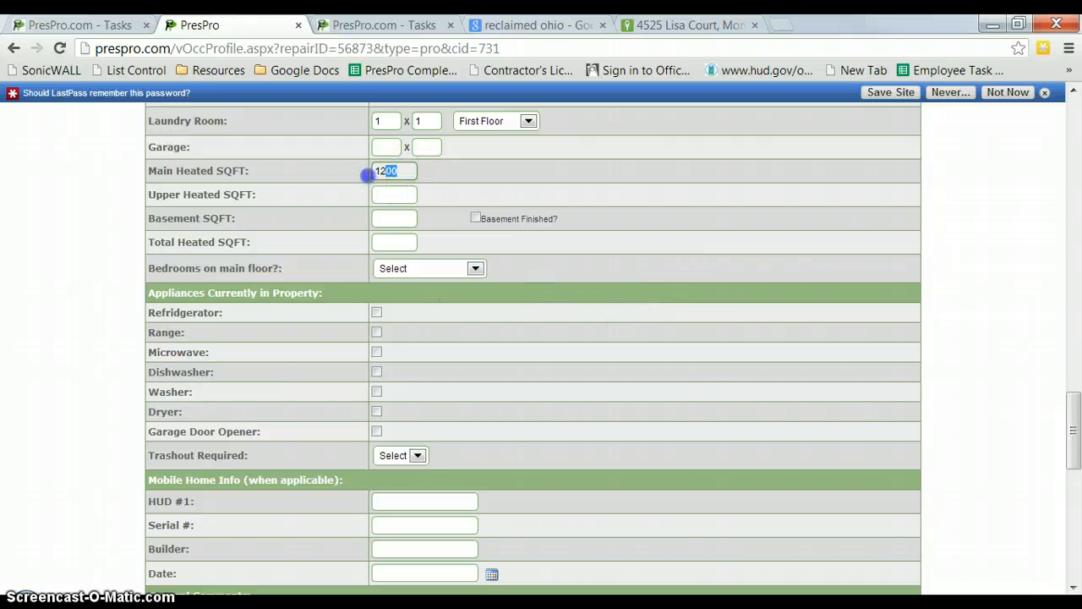
click(388, 197)
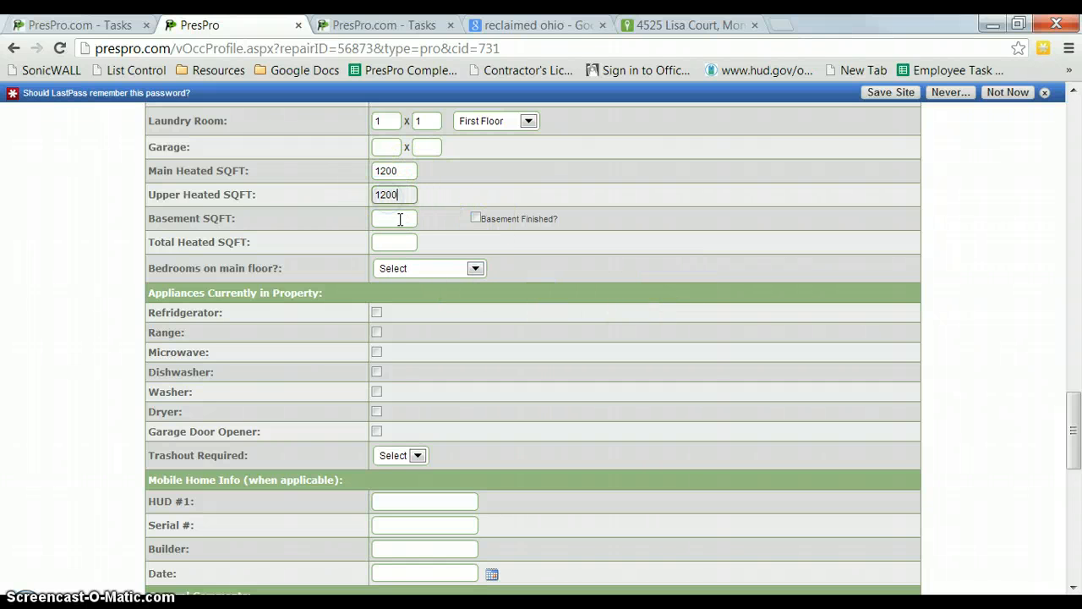
click(400, 219)
text(1200)
click(405, 242)
text(1200)
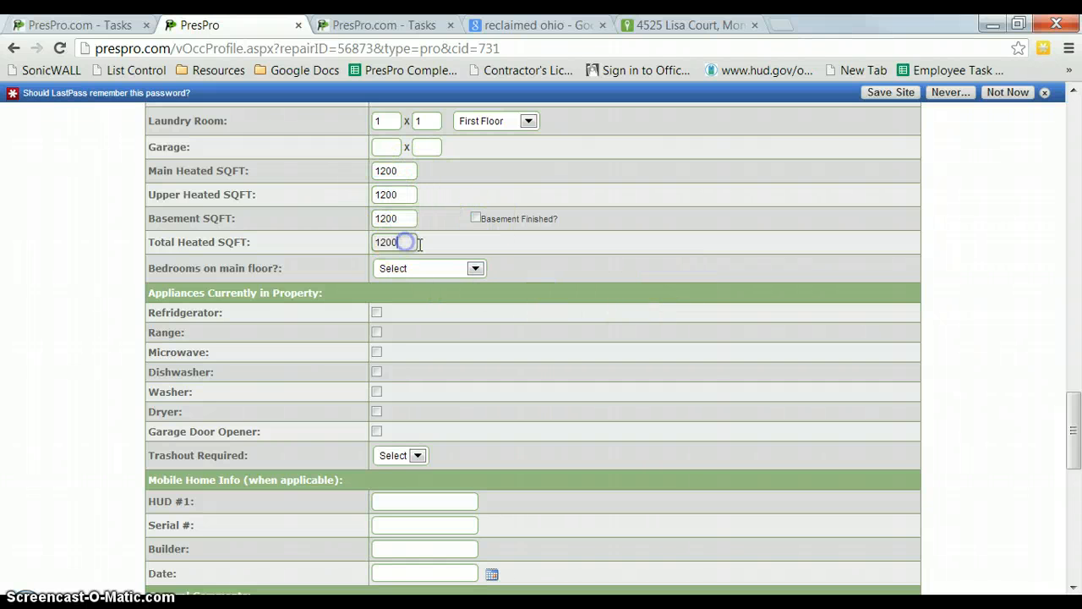
Step: Set 'Bedrooms on main floor?' to Yes
click(478, 269)
click(454, 294)
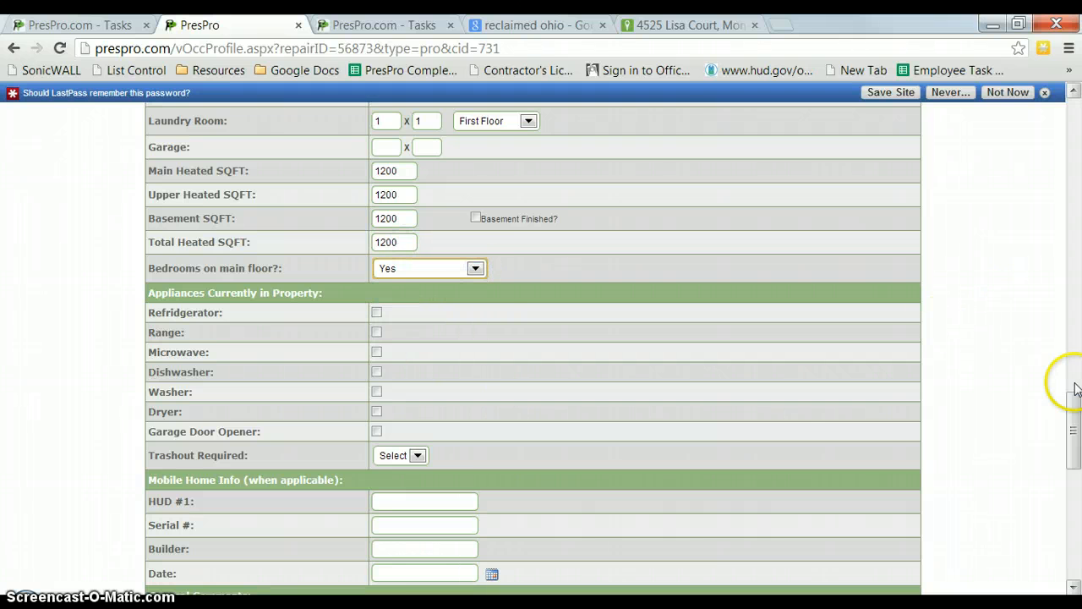
drag(1073, 412, 1076, 459)
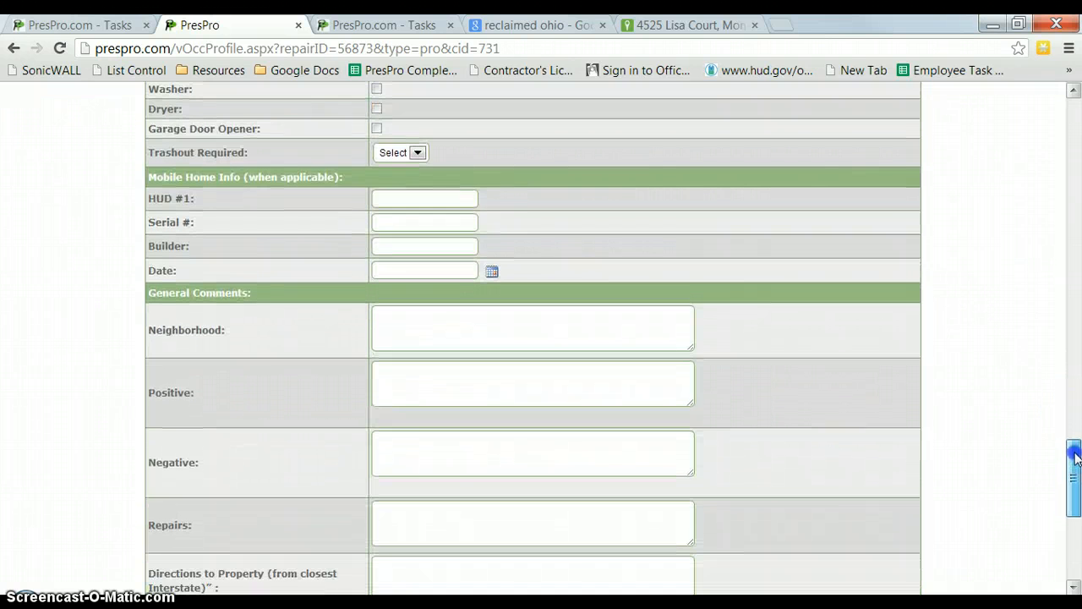
Step: Fill the Neighborhood comment with repeated copies of 'Utilities are safe to turn on at this time.'
click(463, 334)
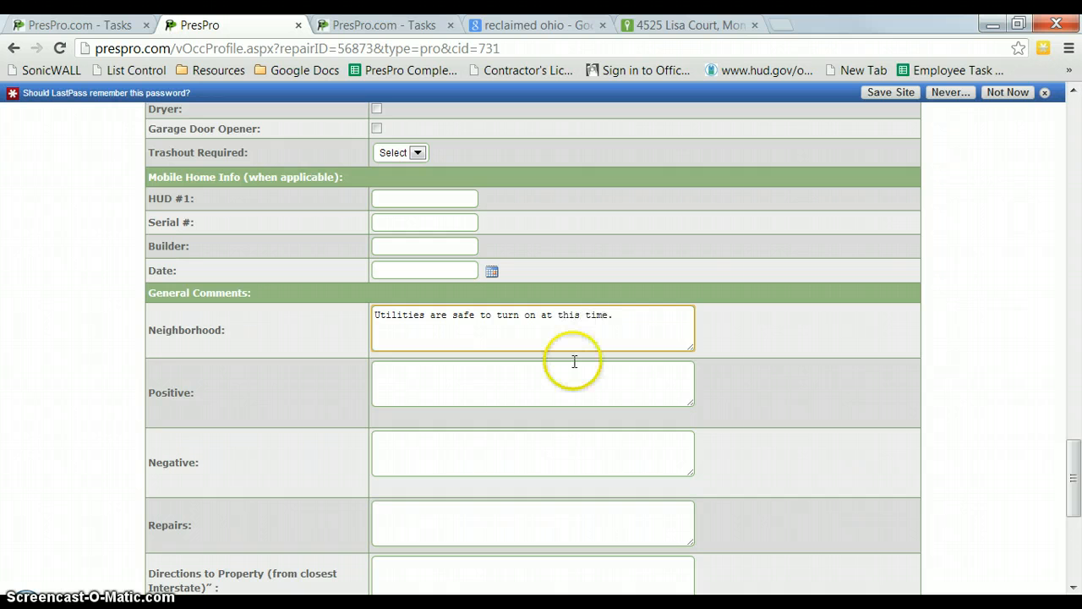
drag(652, 321, 388, 329)
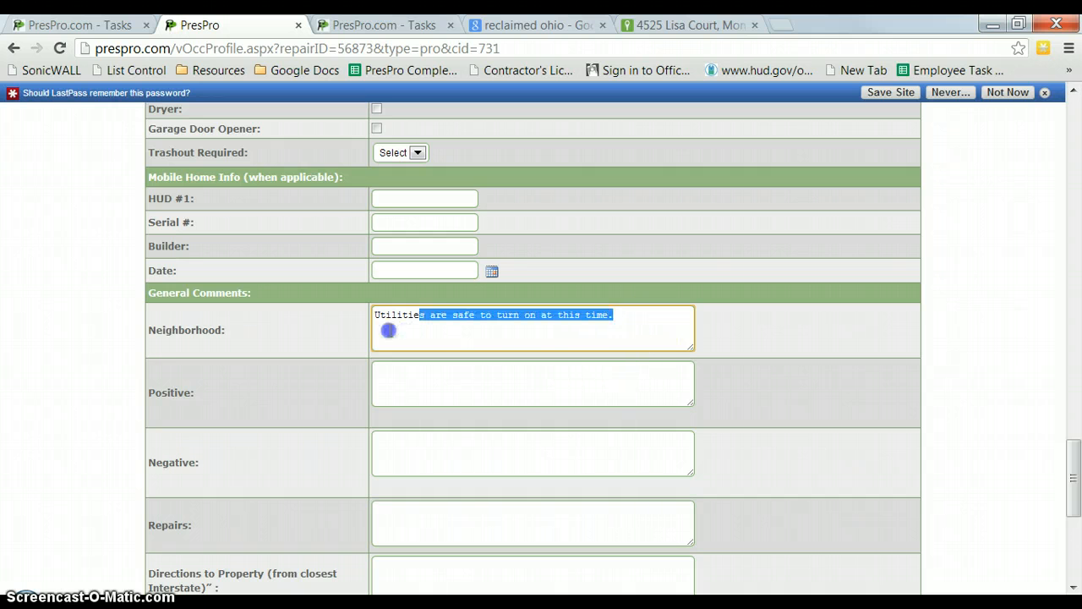
right_click(459, 313)
click(508, 293)
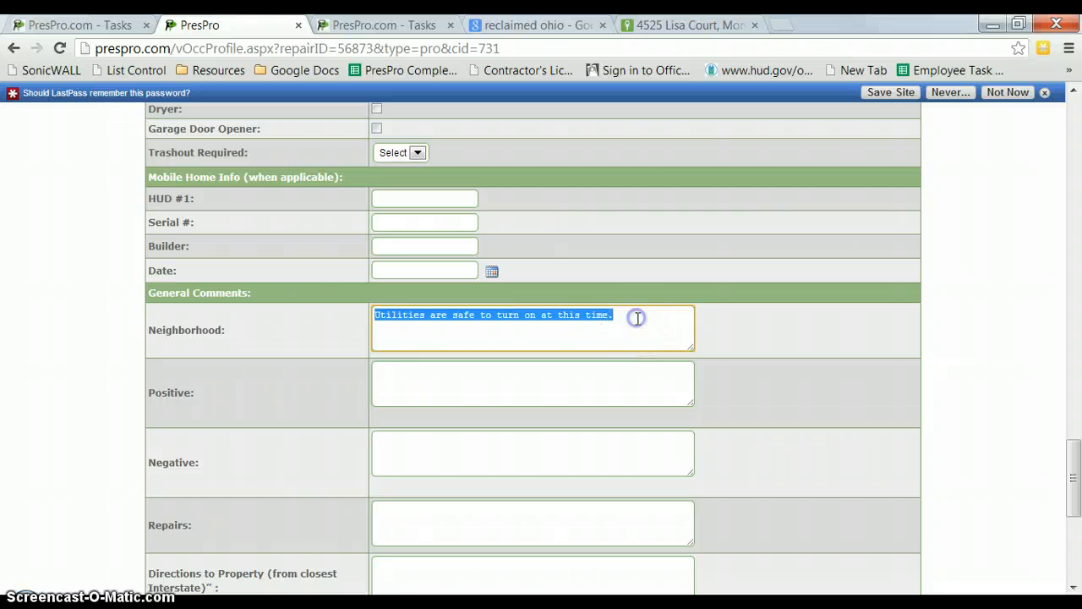
click(637, 317)
right_click(653, 316)
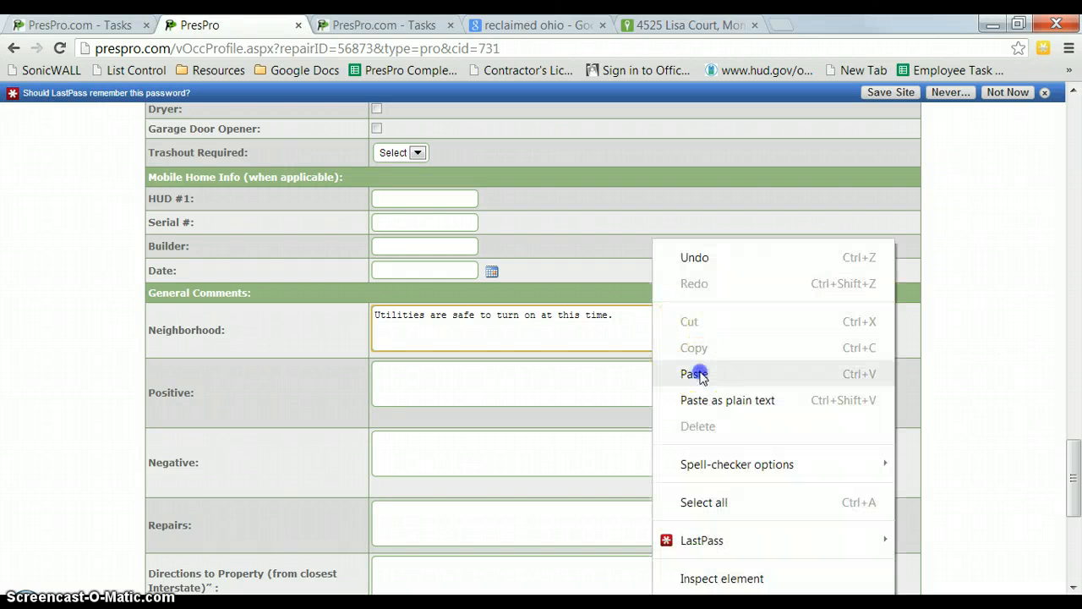
click(696, 369)
key(ctrl+v)
key(ctrl+v)
Step: Paste the sentence into Positive, Negative, Repairs, Directions to Property and Contractor Comments
key(ctrl+v)
key(ctrl+v)
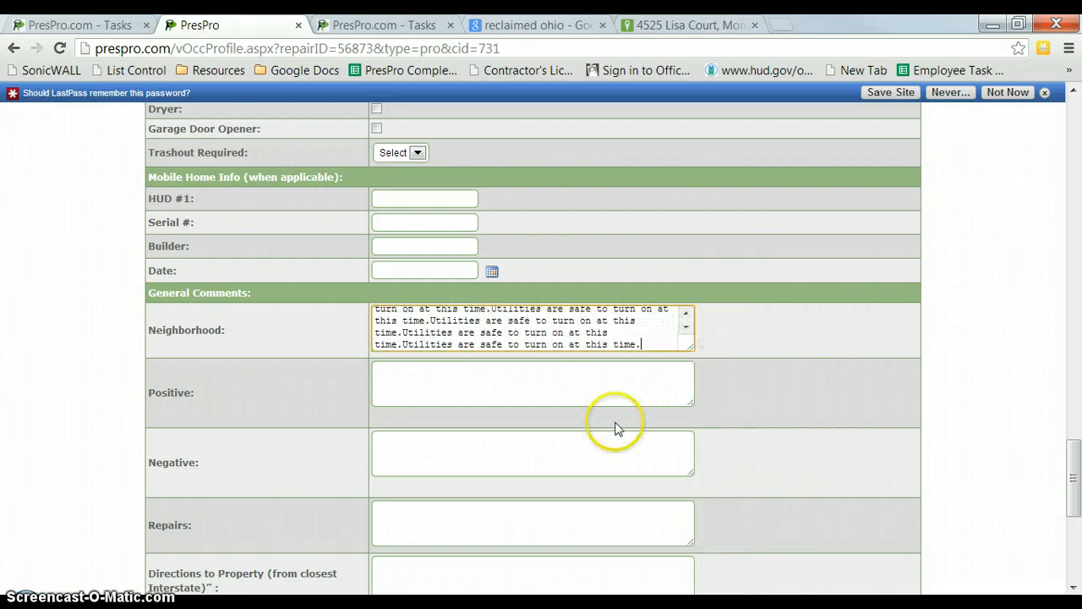
click(622, 387)
key(ctrl+v)
key(ctrl+v)
key(ctrl+v)
key(ctrl+v)
key(ctrl+v)
key(ctrl+v)
key(ctrl+v)
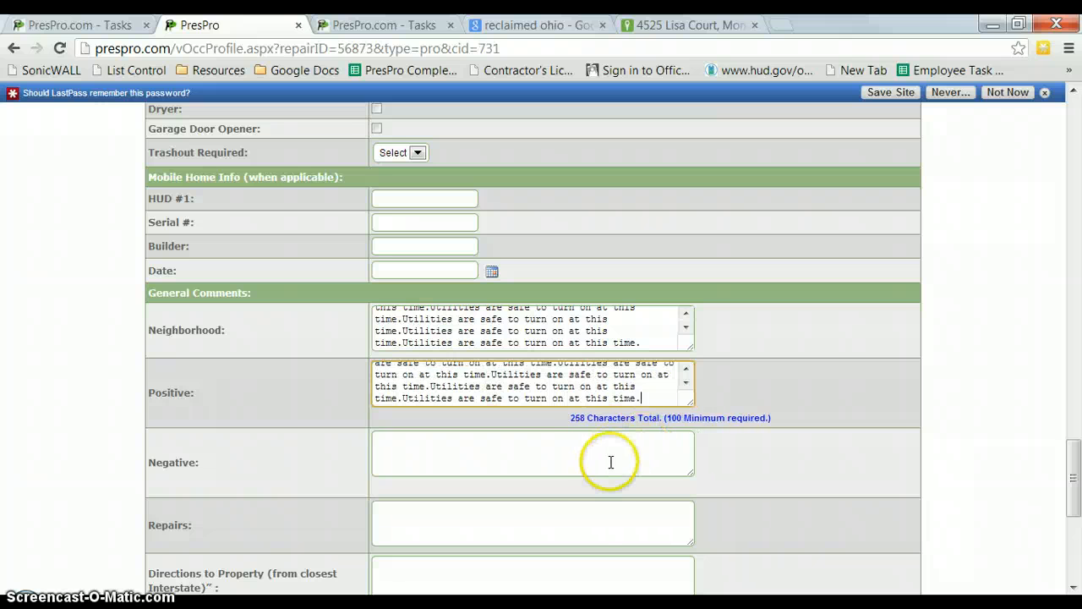
click(614, 459)
key(ctrl+v)
key(ctrl+v)
key(ctrl+v)
key(ctrl+v)
key(ctrl+v)
key(ctrl+v)
click(574, 513)
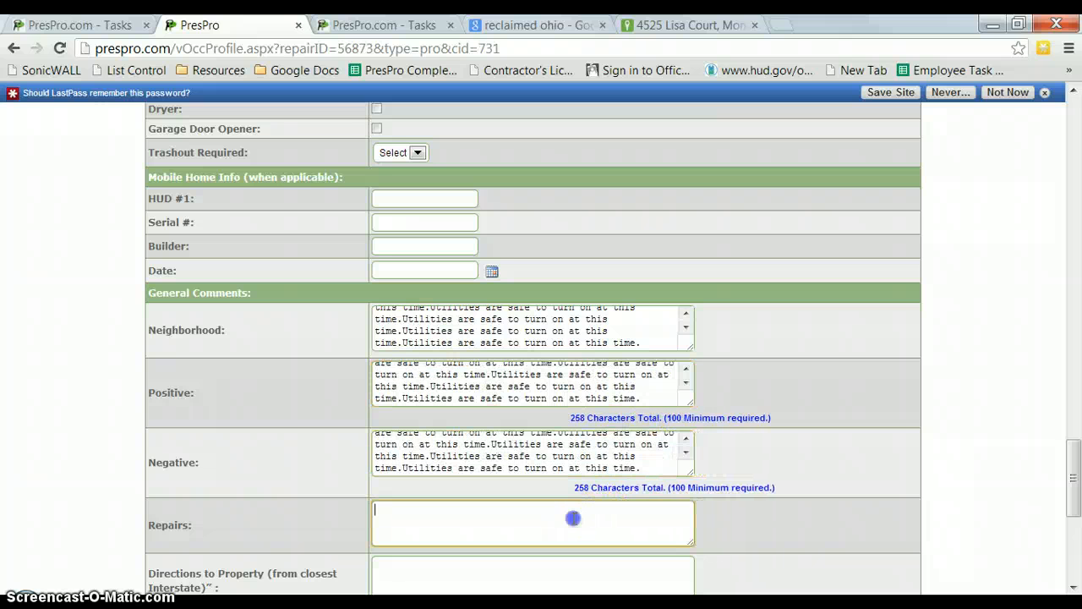
key(ctrl+v)
key(ctrl+v)
key(ctrl+v)
key(ctrl+v)
key(ctrl+v)
key(ctrl+v)
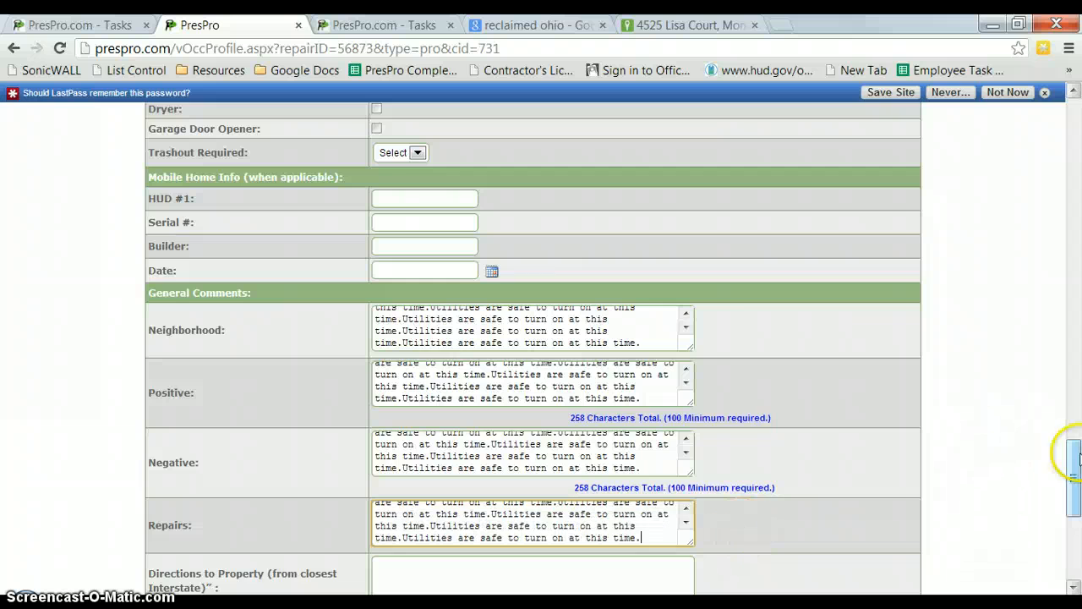
scroll(1066, 442, down, 3)
click(622, 382)
key(ctrl+v)
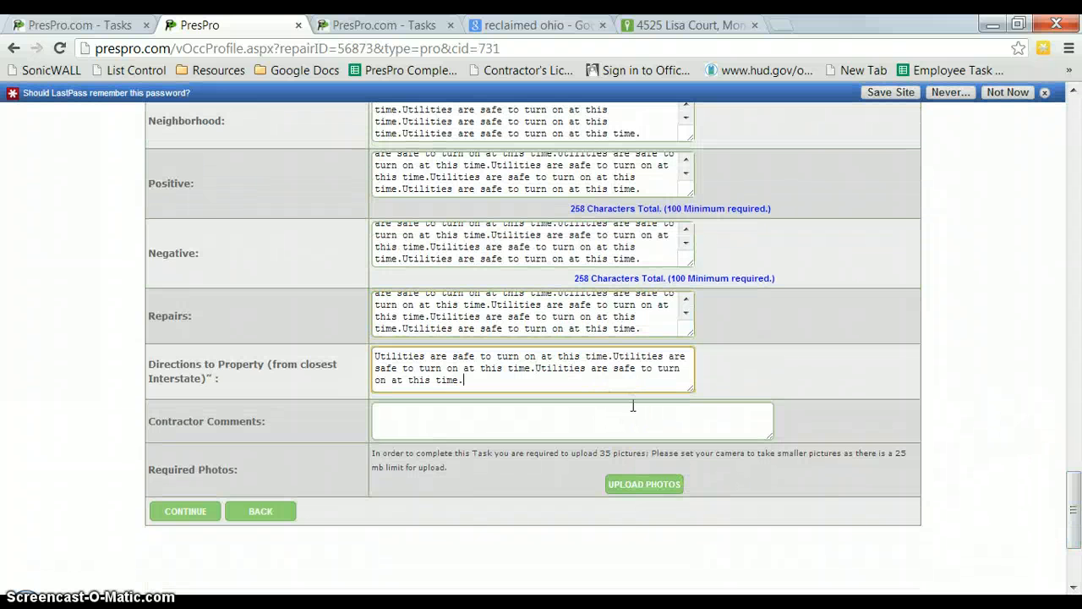
key(ctrl+v)
key(ctrl+v)
key(ctrl+v)
click(643, 421)
key(ctrl+v)
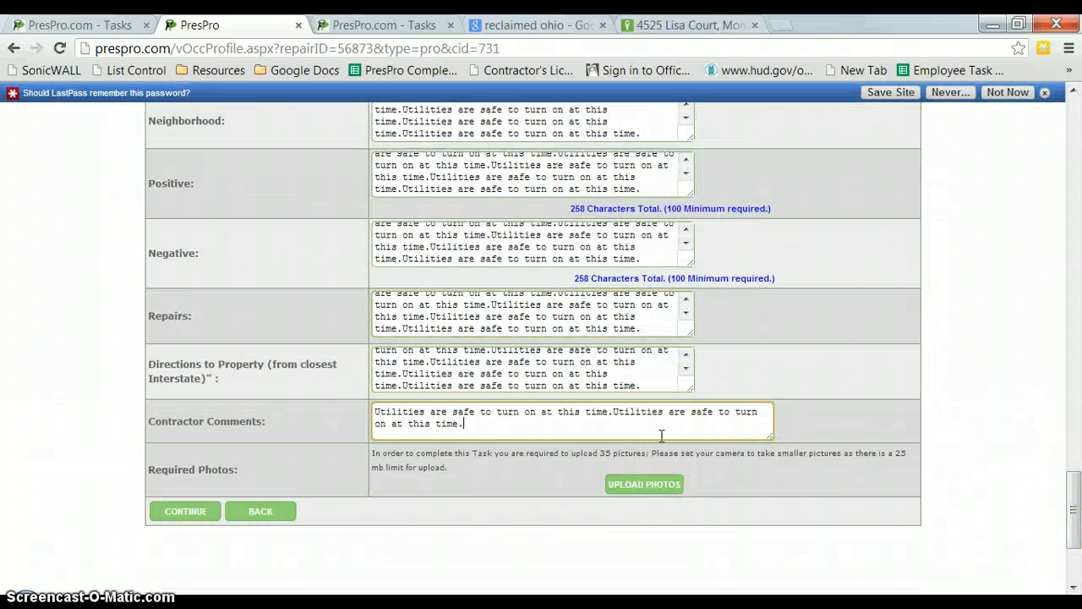
key(ctrl+v)
key(ctrl+v)
key(ctrl+v)
key(ctrl+v)
key(ctrl+v)
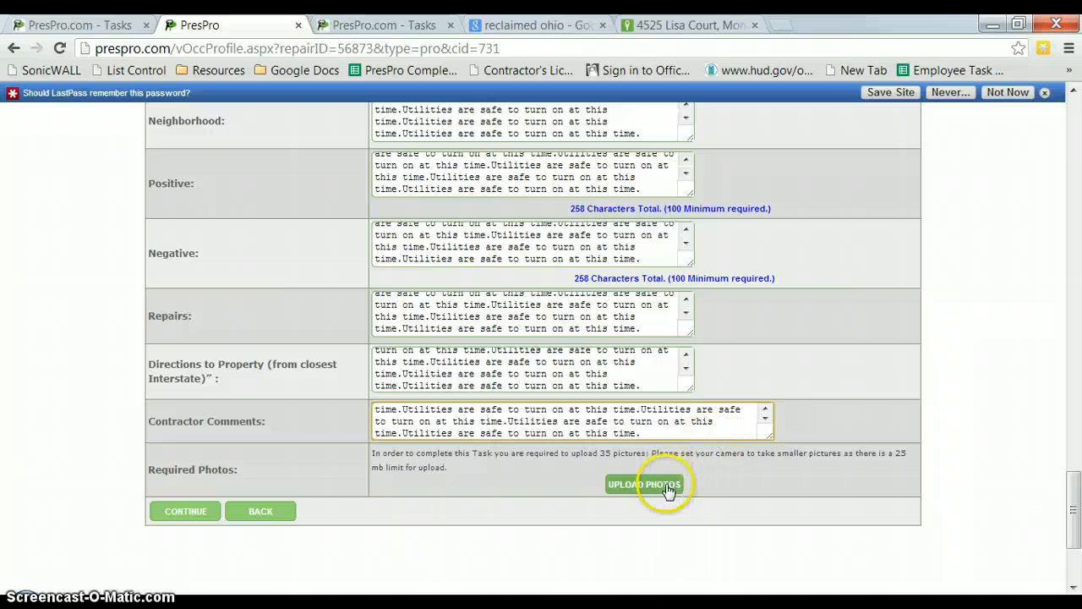
click(668, 489)
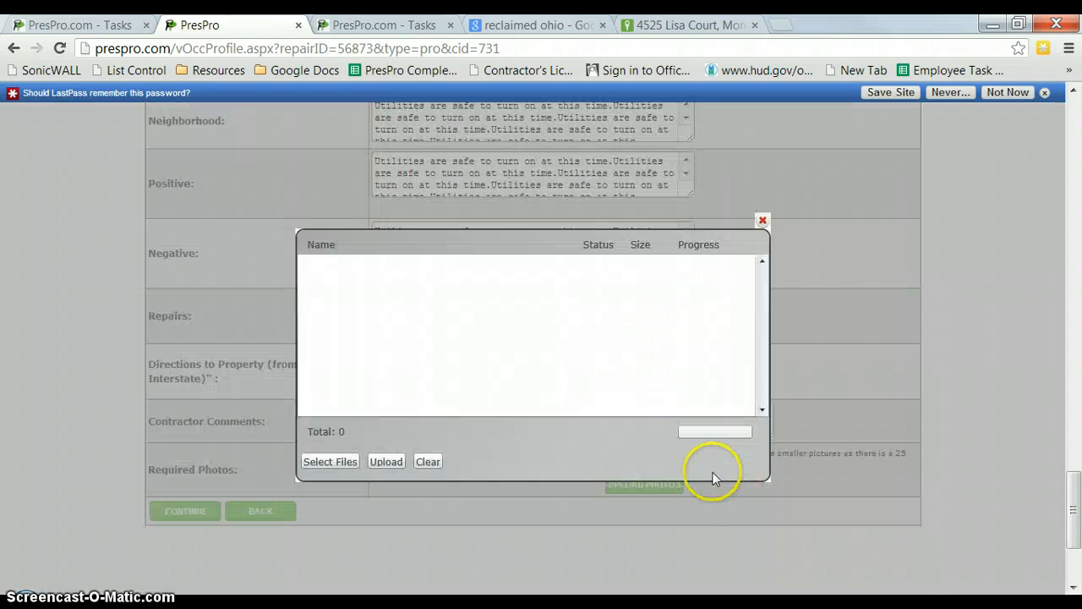
click(344, 470)
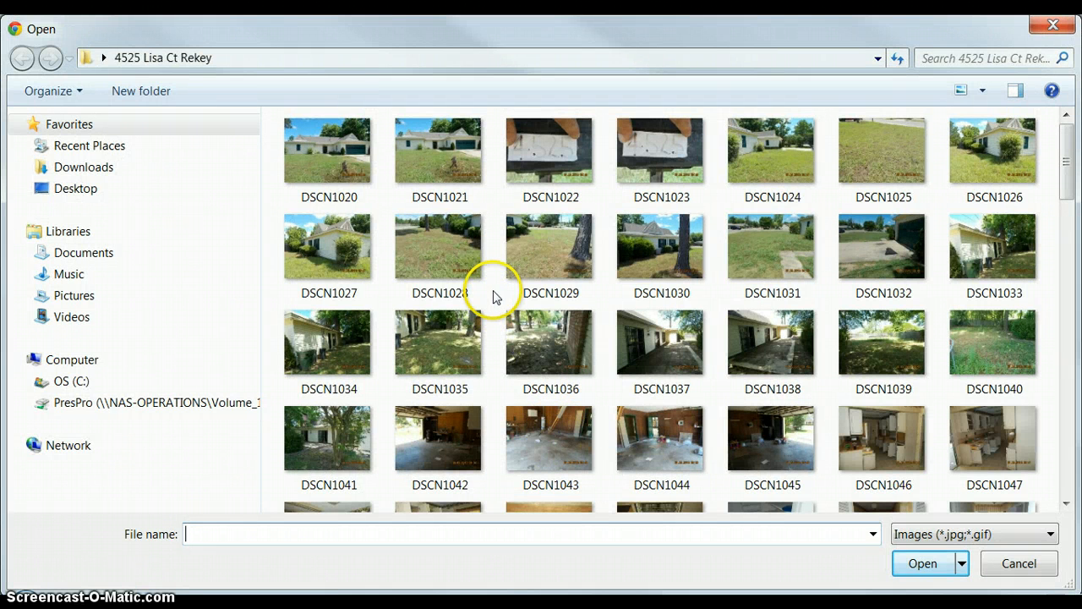
Step: Select photos DSCN1020 through DSCN1042
click(325, 172)
ctrl+click(439, 148)
ctrl+click(545, 148)
ctrl+click(645, 158)
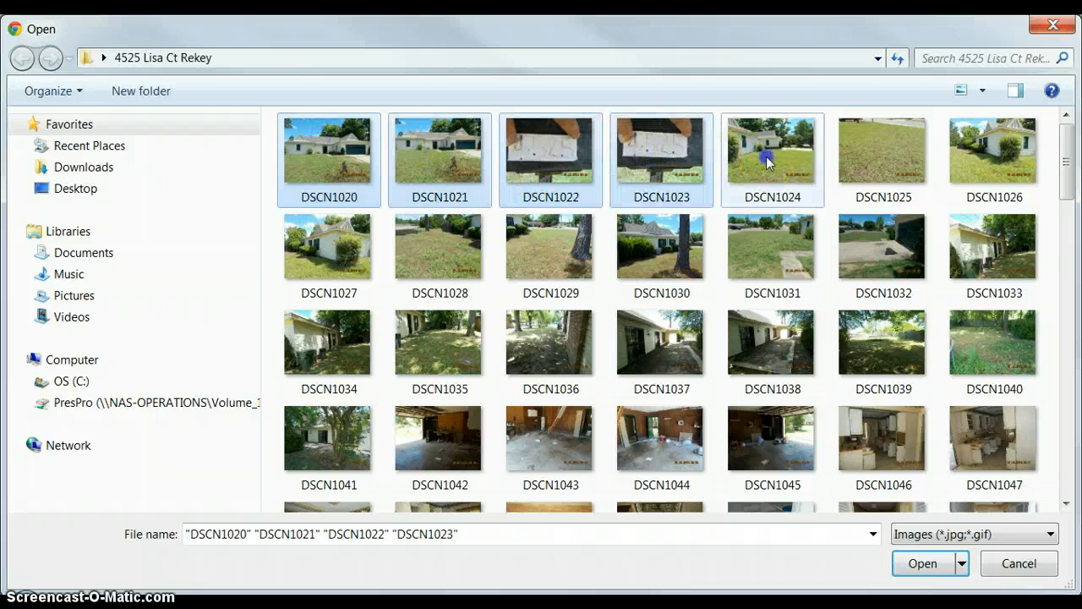
ctrl+click(767, 162)
ctrl+click(865, 165)
ctrl+click(990, 156)
ctrl+click(993, 245)
ctrl+click(879, 251)
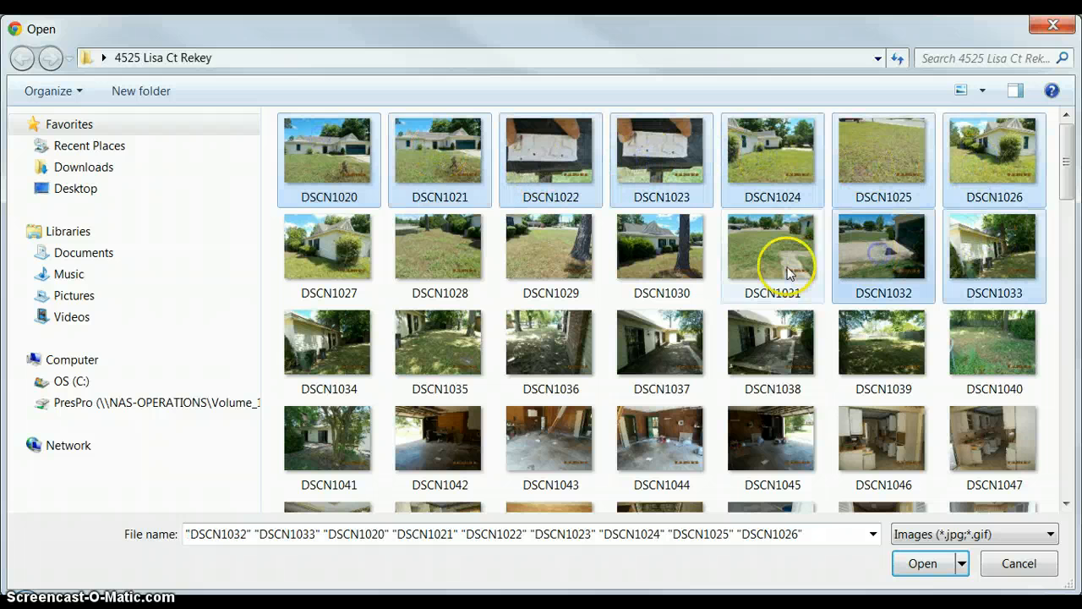
ctrl+click(788, 272)
ctrl+click(649, 260)
ctrl+click(570, 263)
ctrl+click(449, 261)
ctrl+click(330, 277)
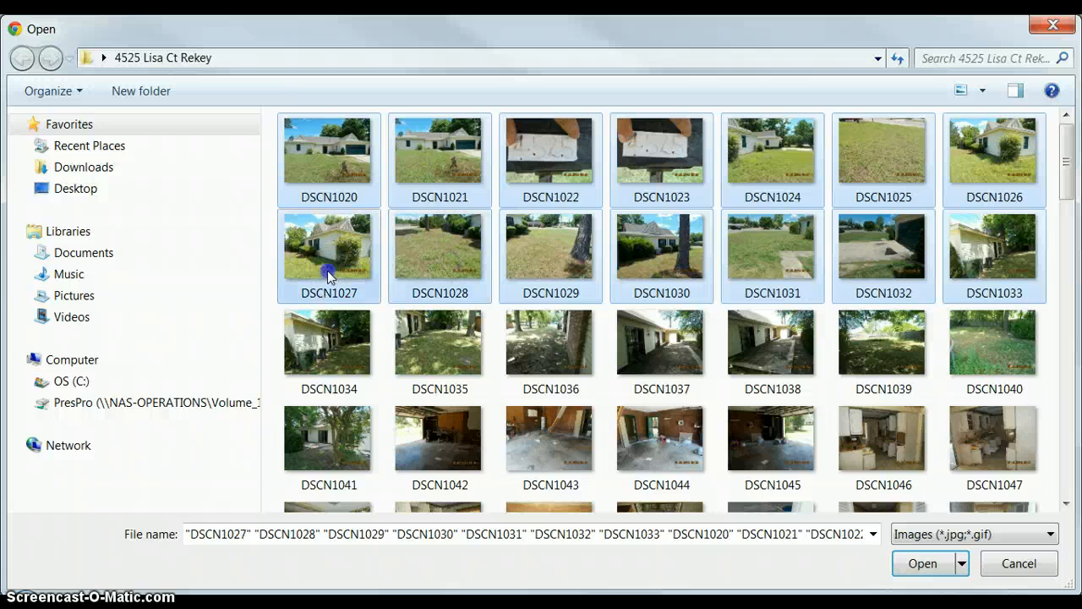
ctrl+click(329, 343)
ctrl+click(426, 345)
ctrl+click(536, 338)
ctrl+click(647, 348)
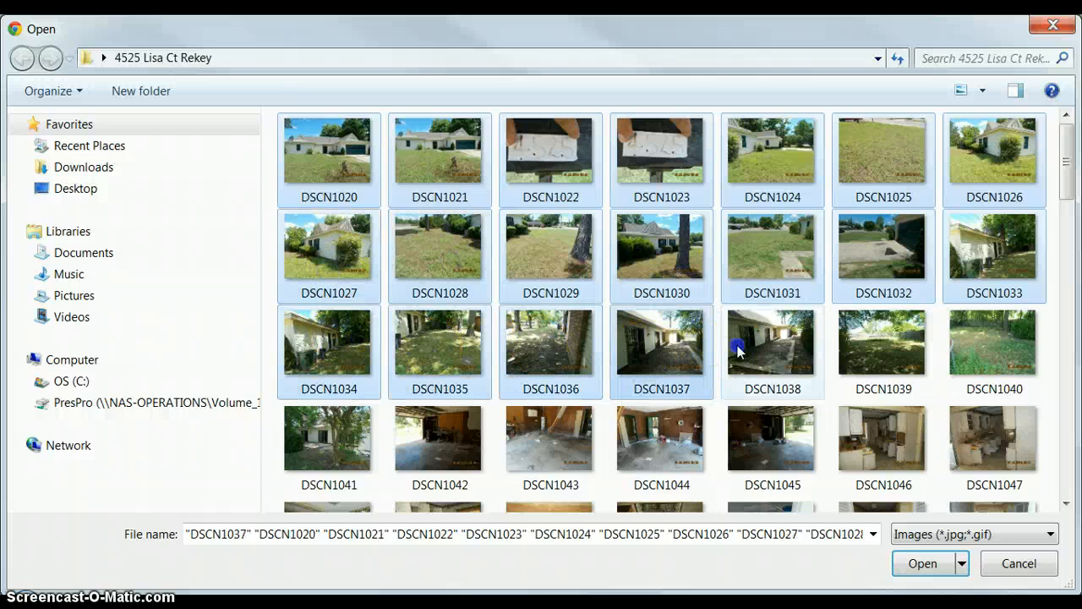
ctrl+click(738, 350)
ctrl+click(905, 347)
ctrl+click(980, 341)
ctrl+click(328, 434)
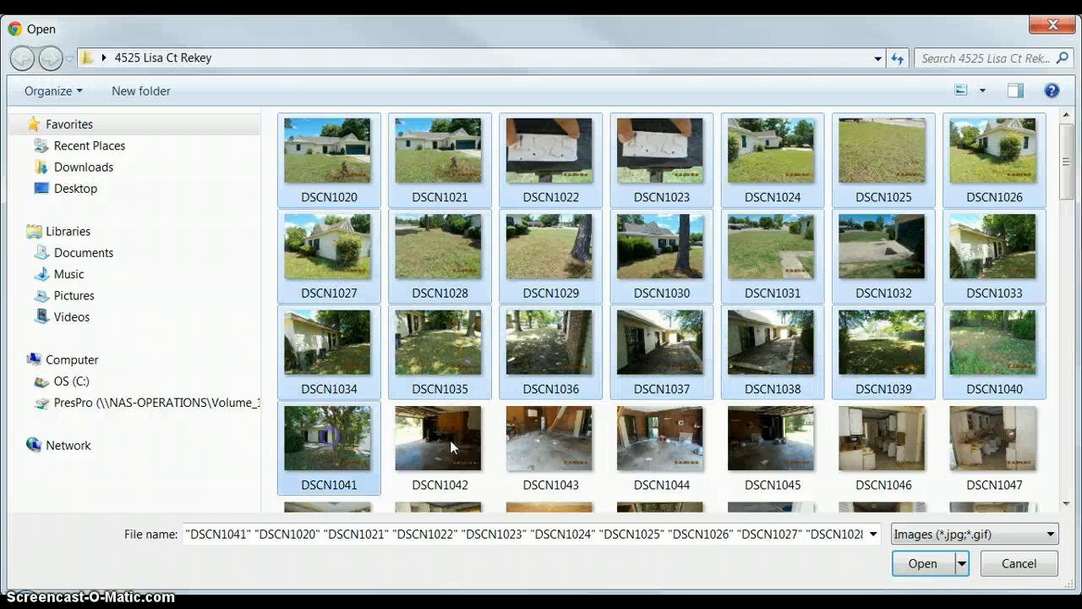
ctrl+click(450, 440)
Step: Add photos DSCN1125 through DSCN1158 to the selection
drag(1067, 181, 1075, 512)
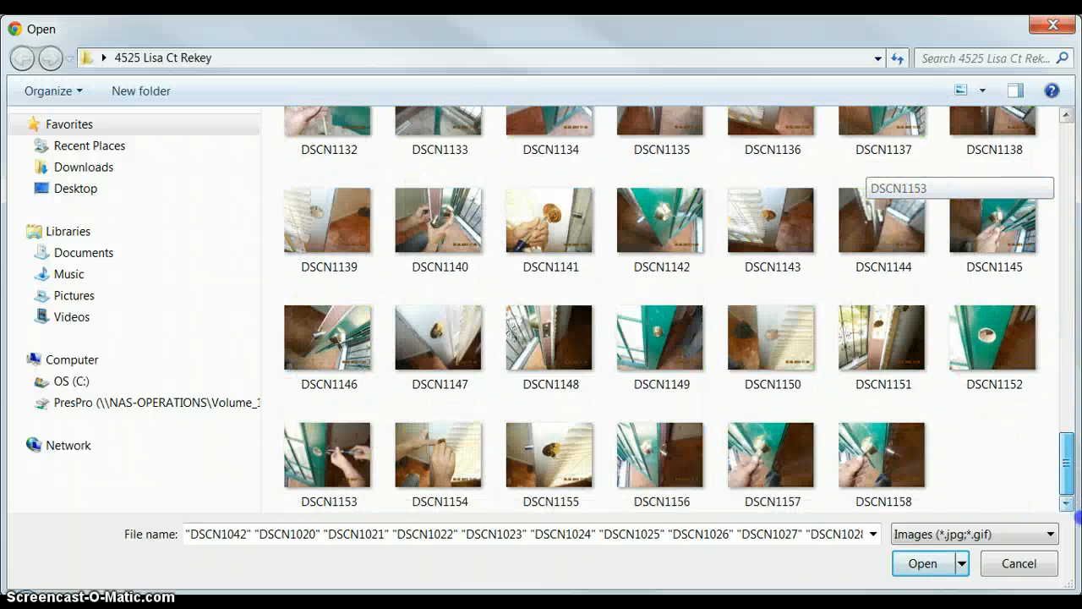
ctrl+click(925, 505)
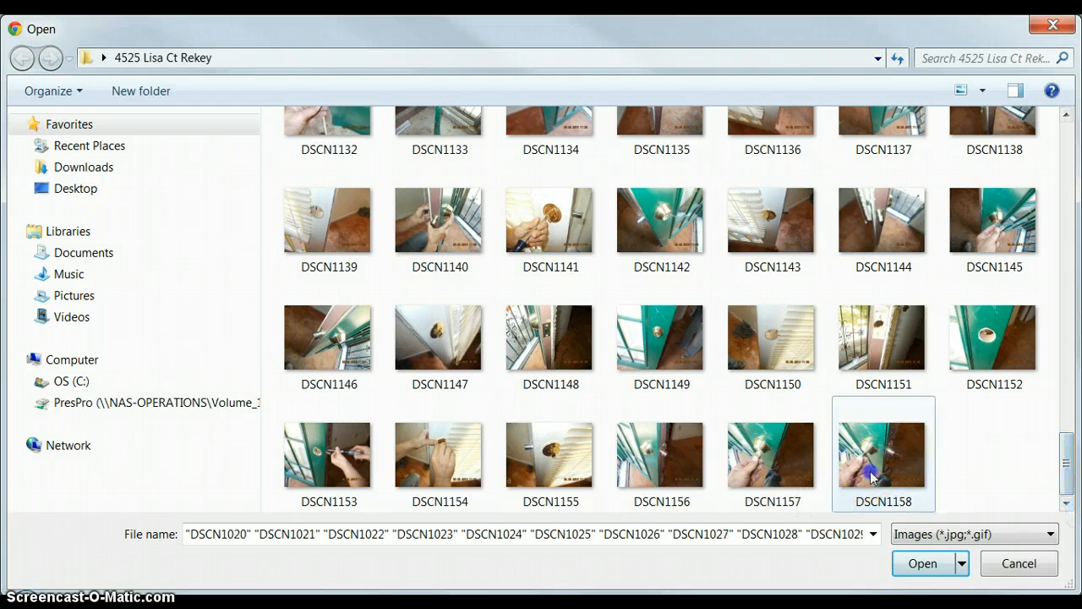
ctrl+click(773, 471)
ctrl+click(667, 469)
ctrl+click(562, 465)
ctrl+click(438, 461)
ctrl+click(327, 465)
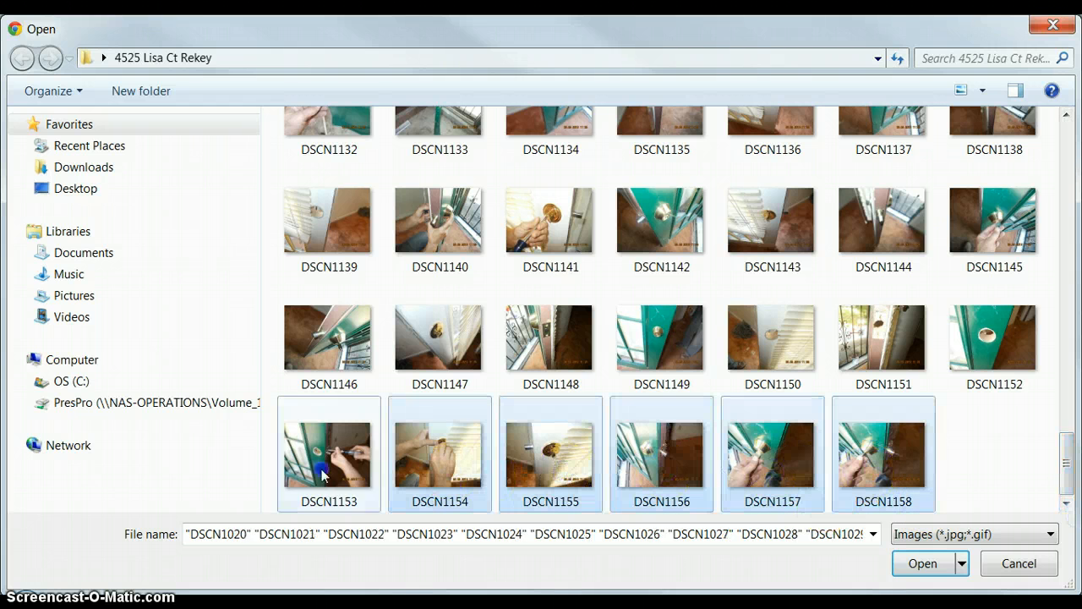
ctrl+click(328, 340)
ctrl+click(455, 346)
ctrl+click(549, 347)
ctrl+click(660, 342)
ctrl+click(771, 343)
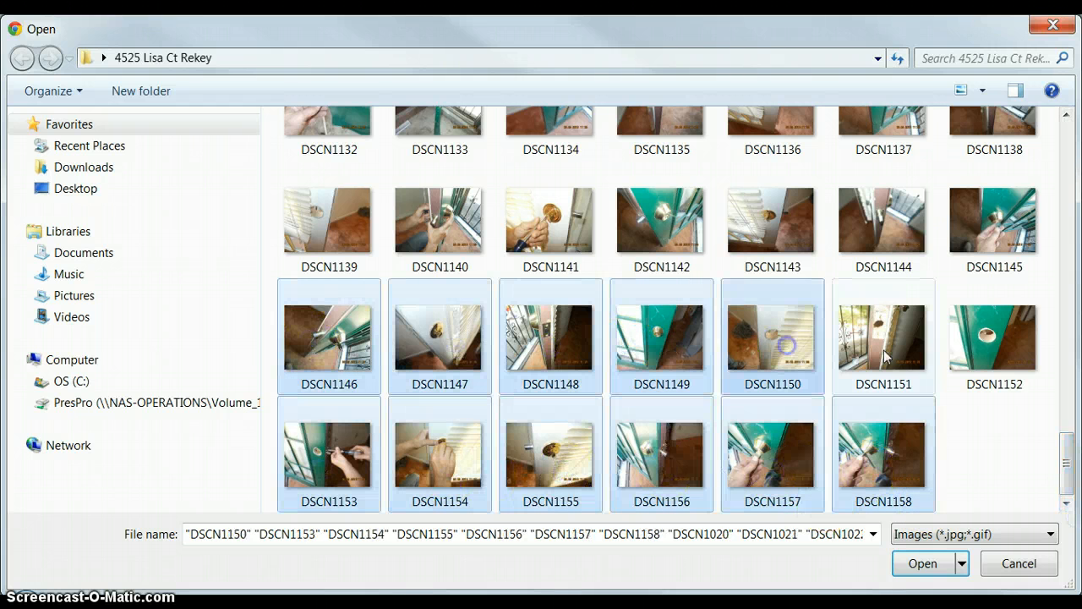
ctrl+click(882, 342)
ctrl+click(1007, 344)
ctrl+click(1010, 233)
ctrl+click(881, 221)
ctrl+click(769, 220)
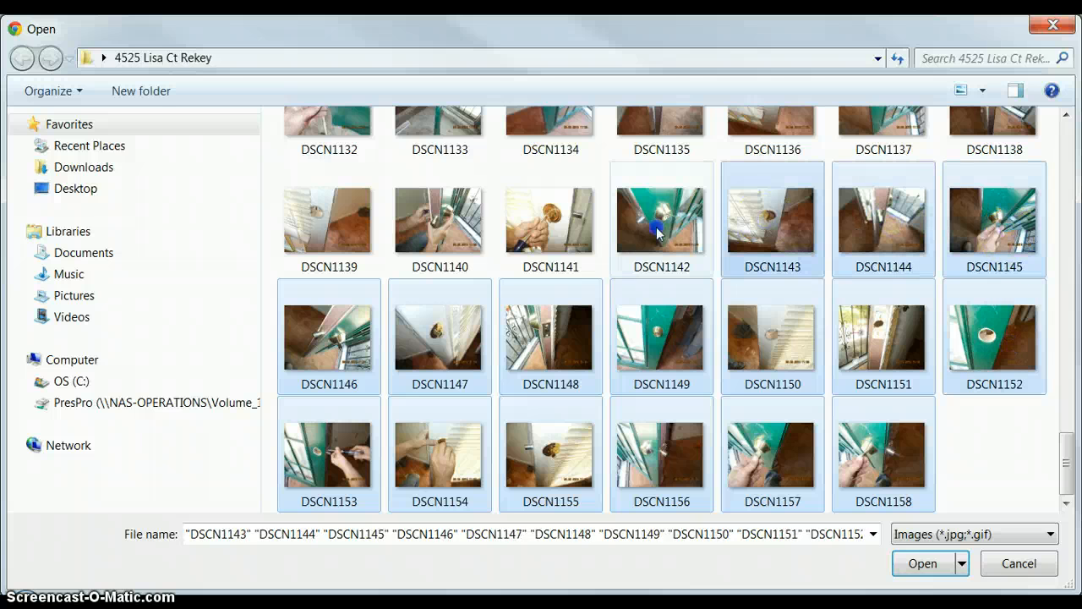
ctrl+click(660, 221)
ctrl+click(554, 221)
ctrl+click(424, 225)
ctrl+click(331, 230)
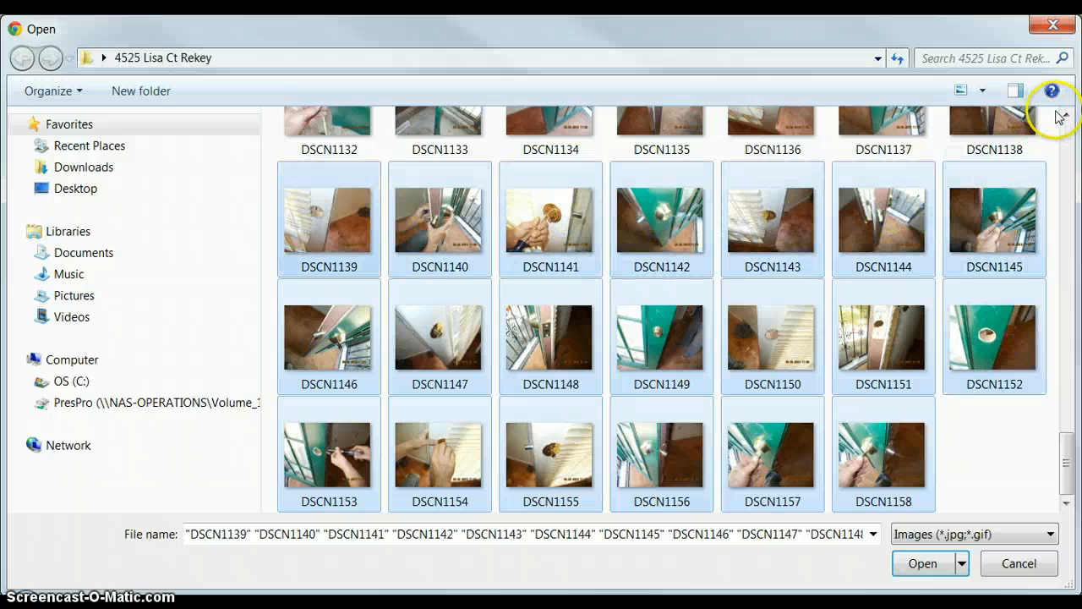
scroll(1056, 113, up, 2)
ctrl+click(1022, 260)
ctrl+click(881, 258)
ctrl+click(771, 258)
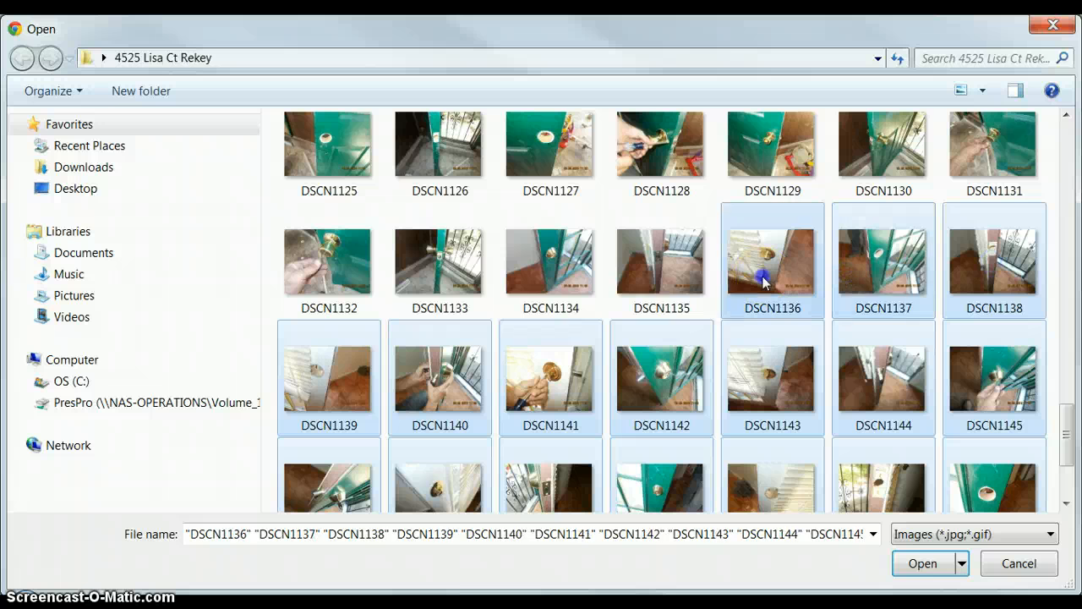
ctrl+click(659, 257)
ctrl+click(550, 260)
ctrl+click(417, 269)
ctrl+click(355, 269)
ctrl+click(355, 153)
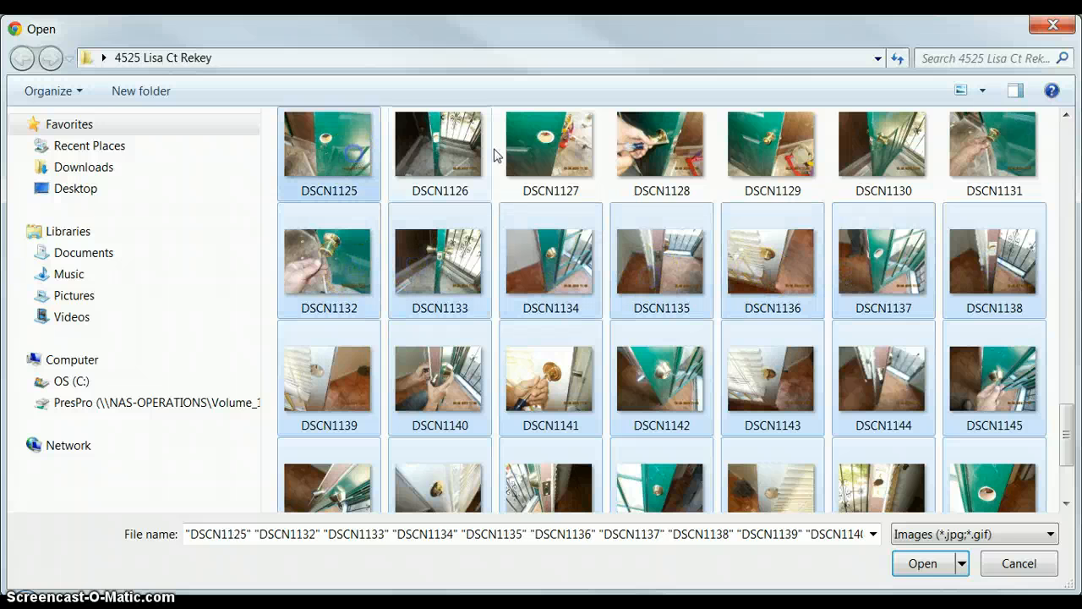
ctrl+click(448, 156)
ctrl+click(525, 152)
ctrl+click(638, 163)
ctrl+click(771, 148)
ctrl+click(882, 148)
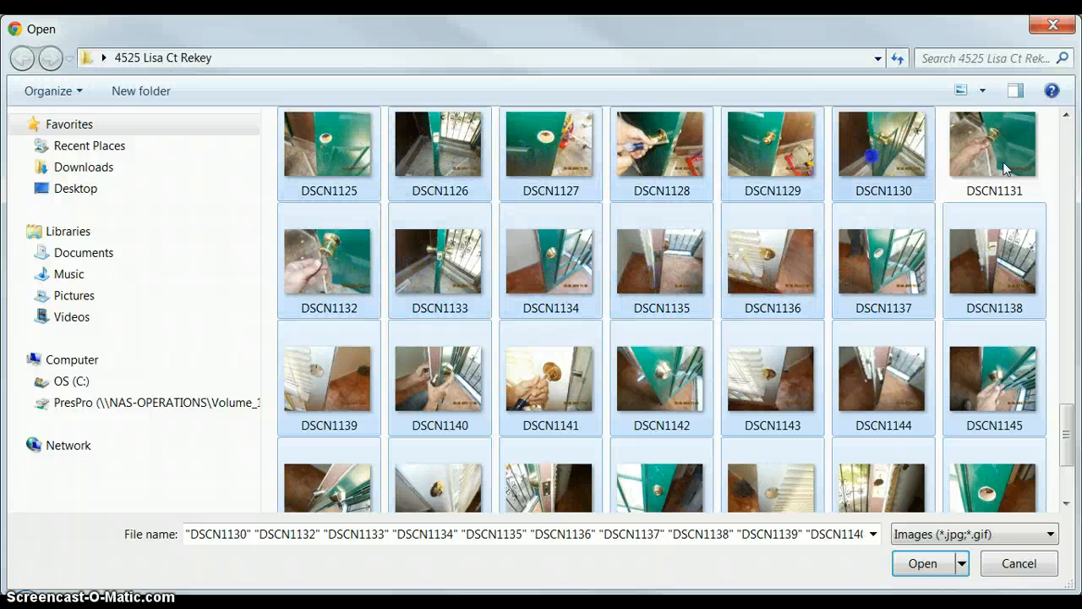
ctrl+click(993, 152)
Step: Add photos DSCN1101 through DSCN1124 and queue the whole selection for upload
click(1067, 115)
click(1067, 116)
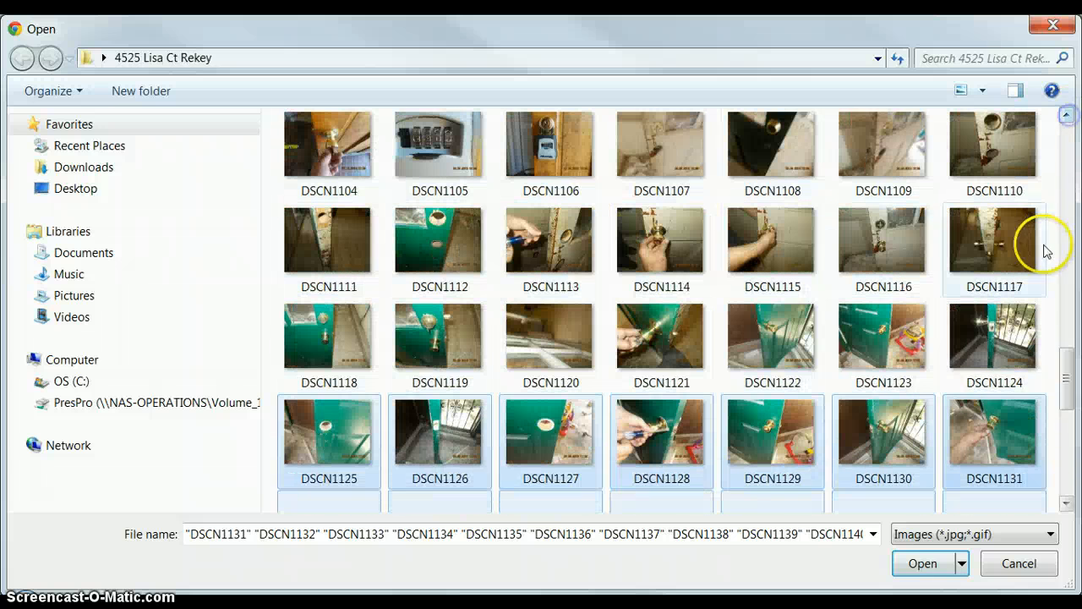
ctrl+click(1015, 340)
ctrl+click(854, 347)
ctrl+click(808, 357)
ctrl+click(668, 352)
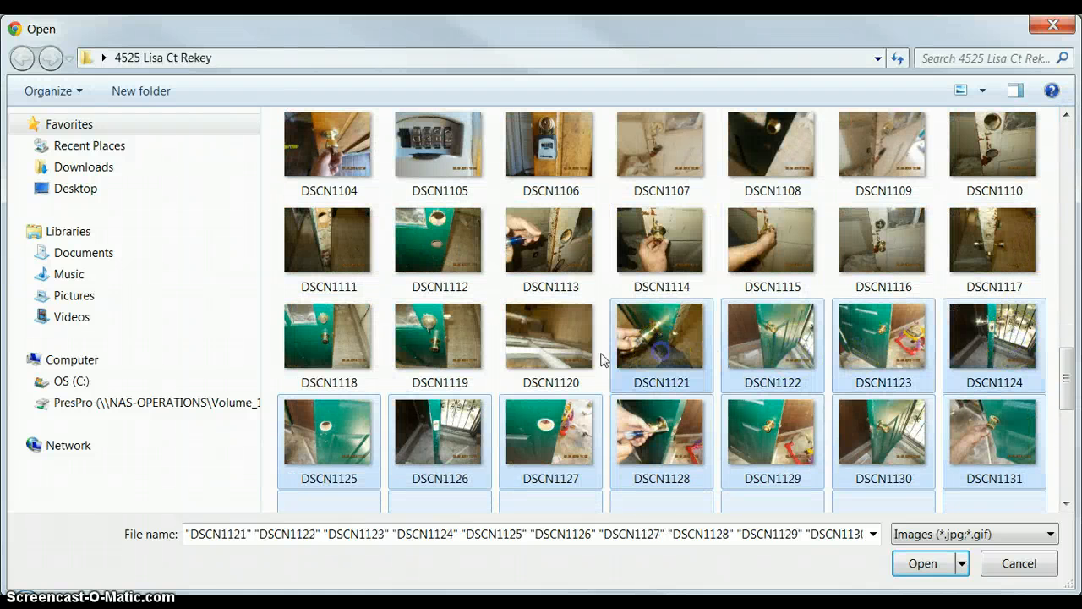
ctrl+click(553, 348)
ctrl+click(429, 348)
ctrl+click(328, 342)
ctrl+click(330, 245)
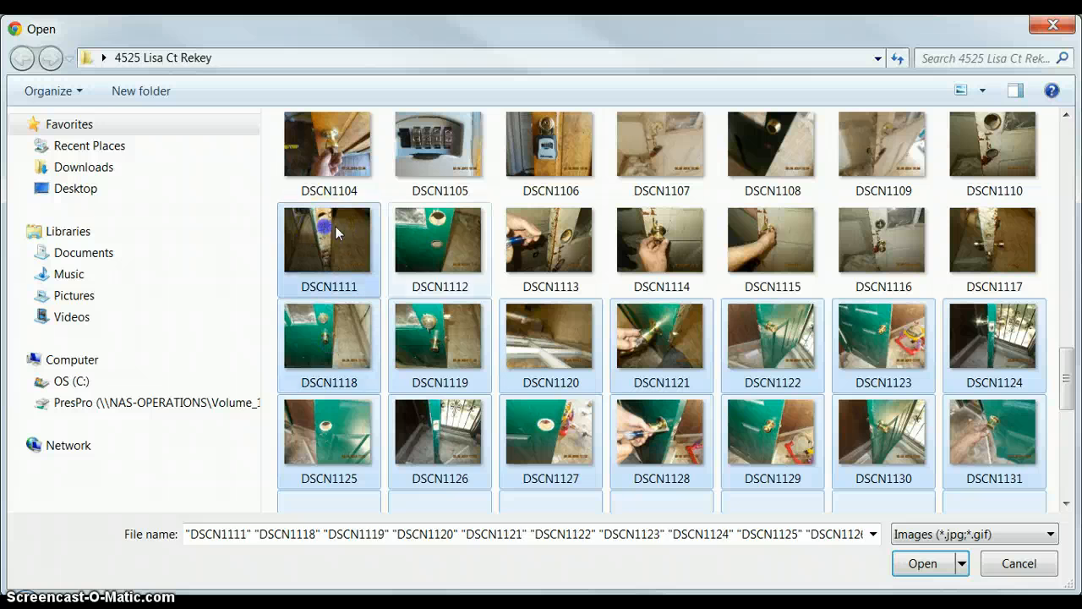
ctrl+click(431, 240)
ctrl+click(326, 161)
ctrl+click(437, 158)
ctrl+click(549, 152)
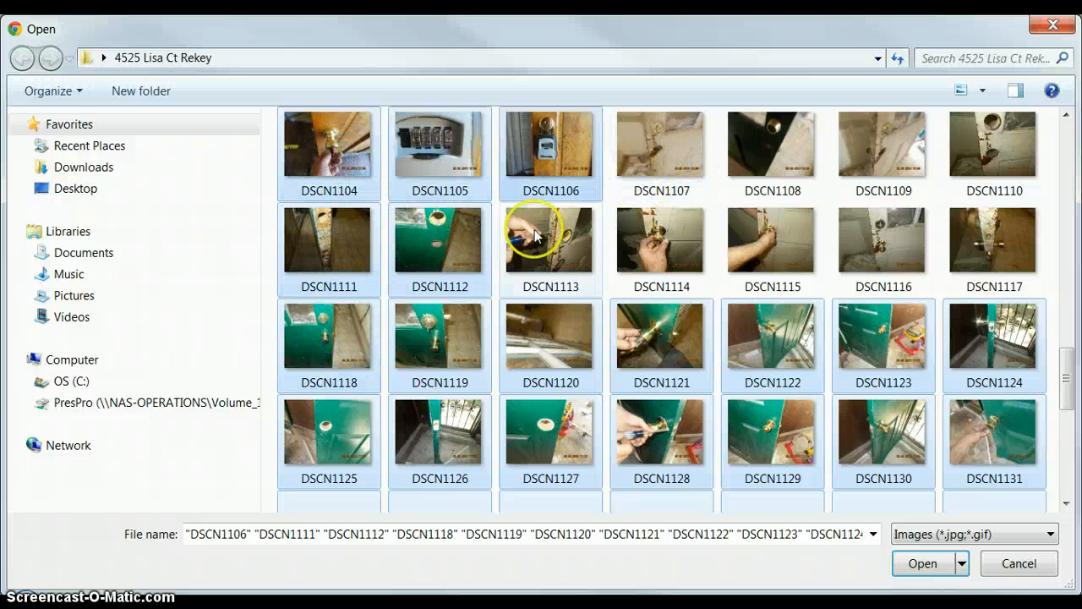
ctrl+click(519, 241)
ctrl+click(668, 240)
ctrl+click(748, 241)
ctrl+click(843, 237)
ctrl+click(985, 245)
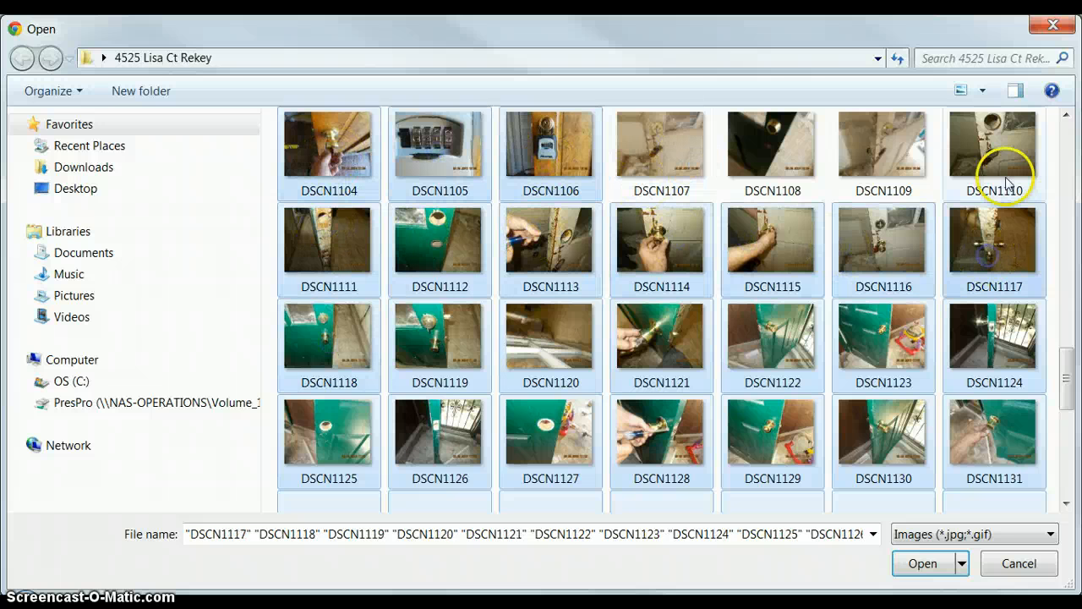
ctrl+click(990, 173)
ctrl+click(874, 140)
ctrl+click(741, 156)
click(1066, 114)
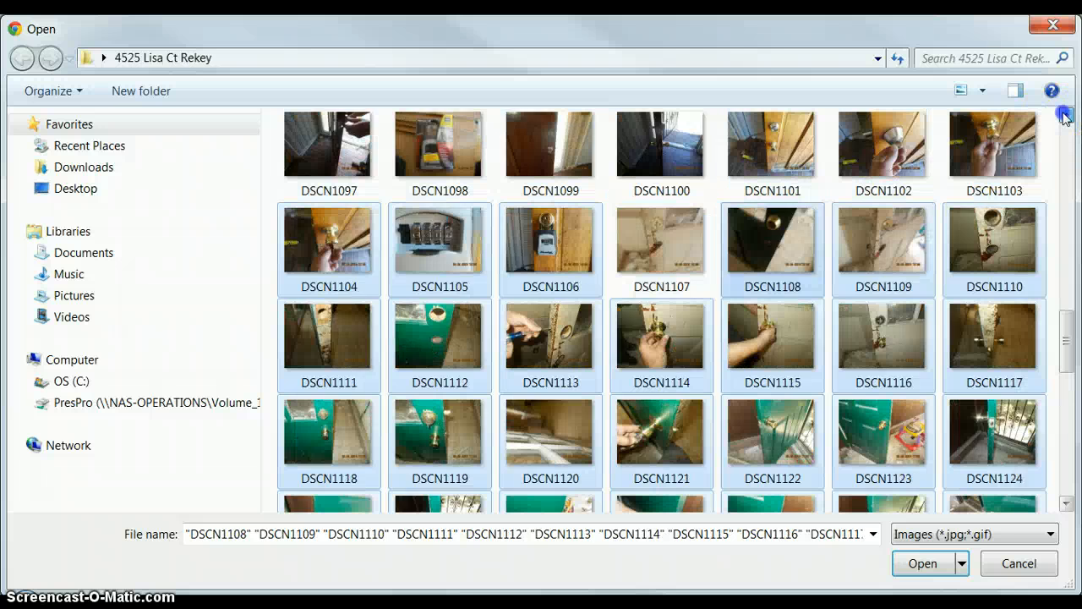
click(1066, 115)
ctrl+click(996, 258)
ctrl+click(888, 249)
ctrl+click(756, 243)
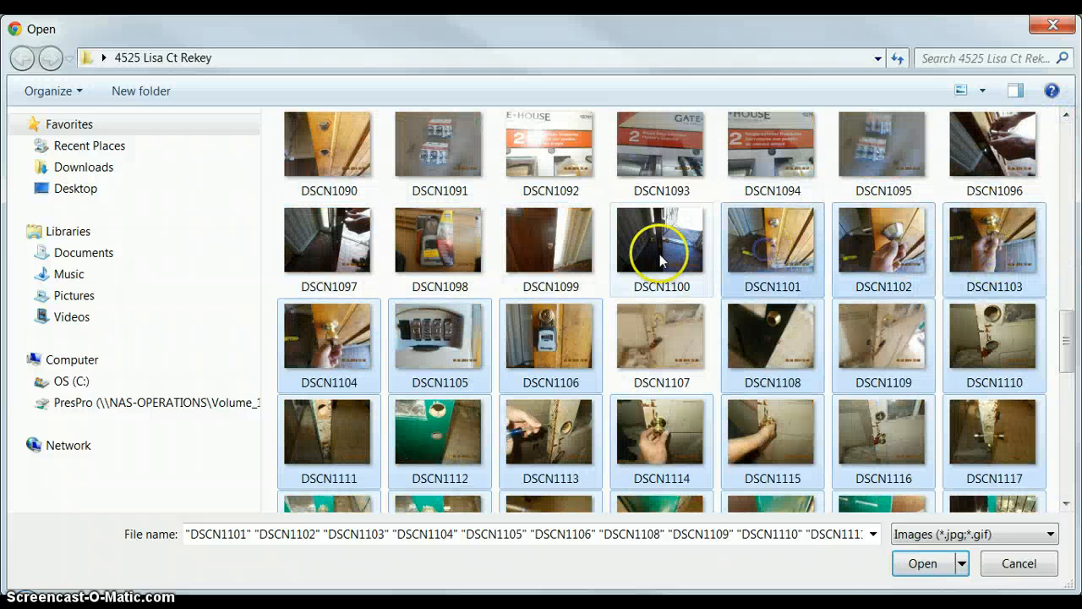
click(928, 571)
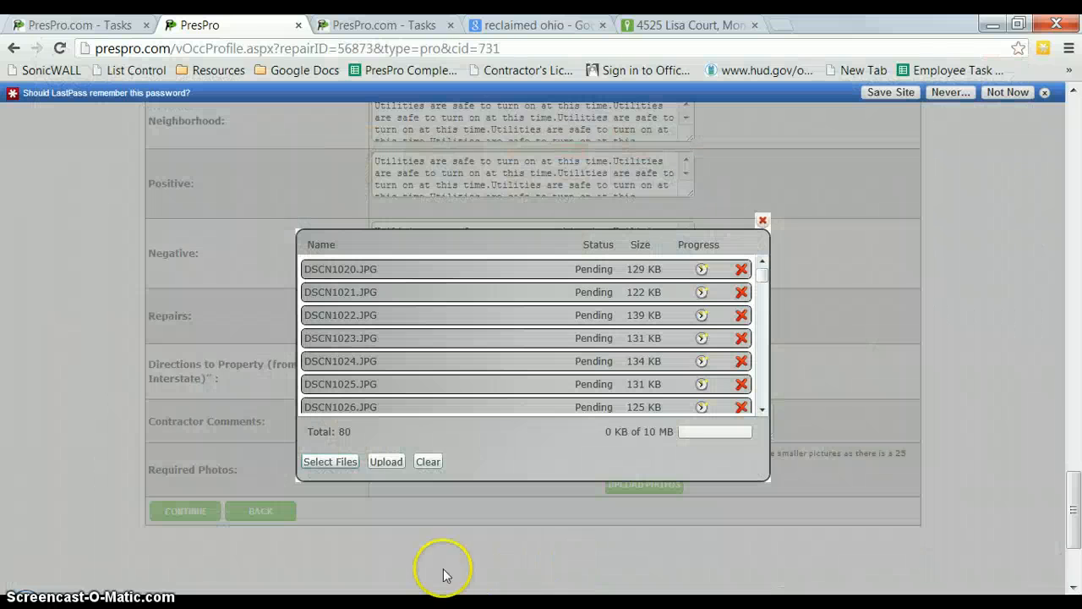
Step: Upload the 80 queued rekey photos until all complete, then continue to the photo gallery
click(389, 461)
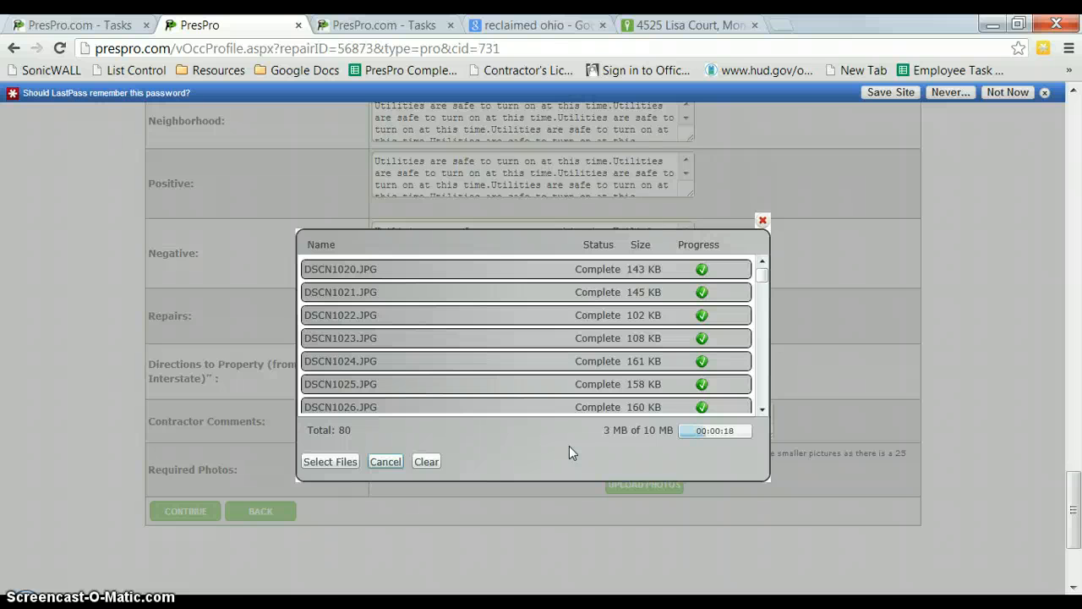
click(582, 448)
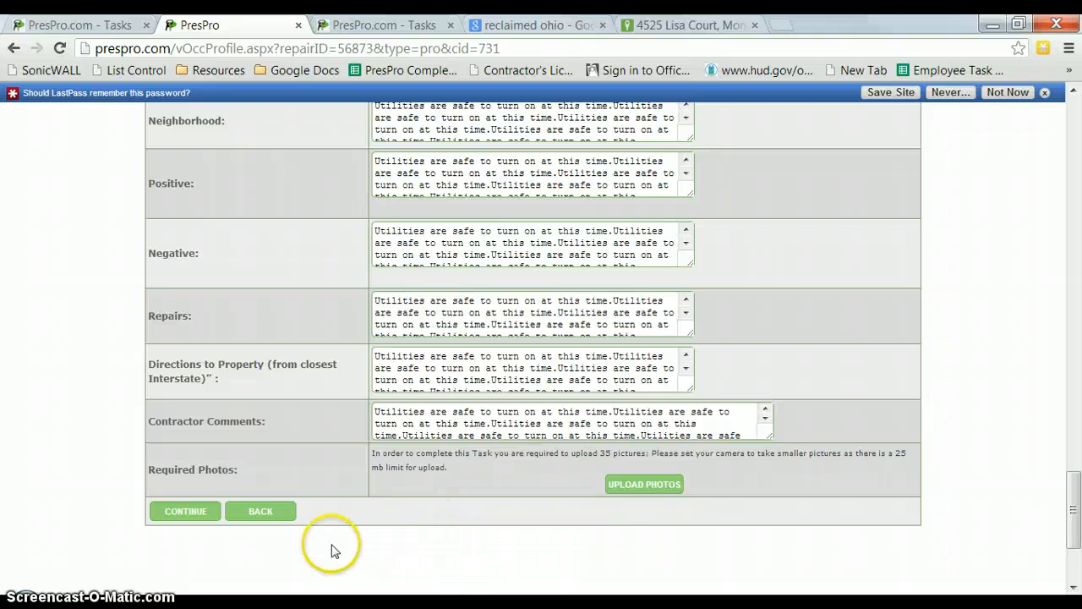
click(187, 514)
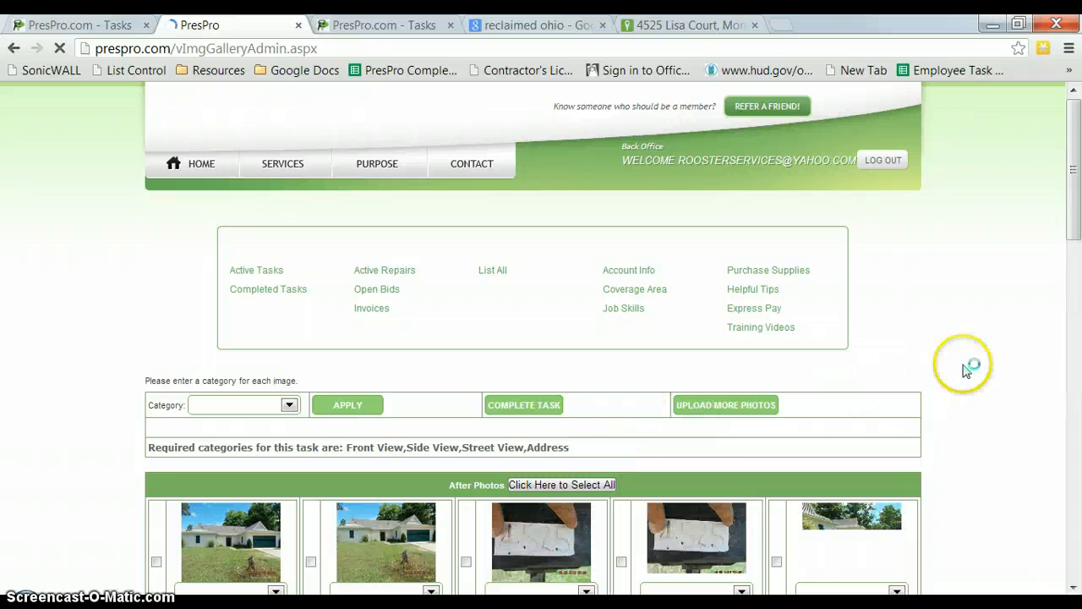
Step: Select every photo in the gallery and apply the Other category to all of them
scroll(971, 365, down, 3)
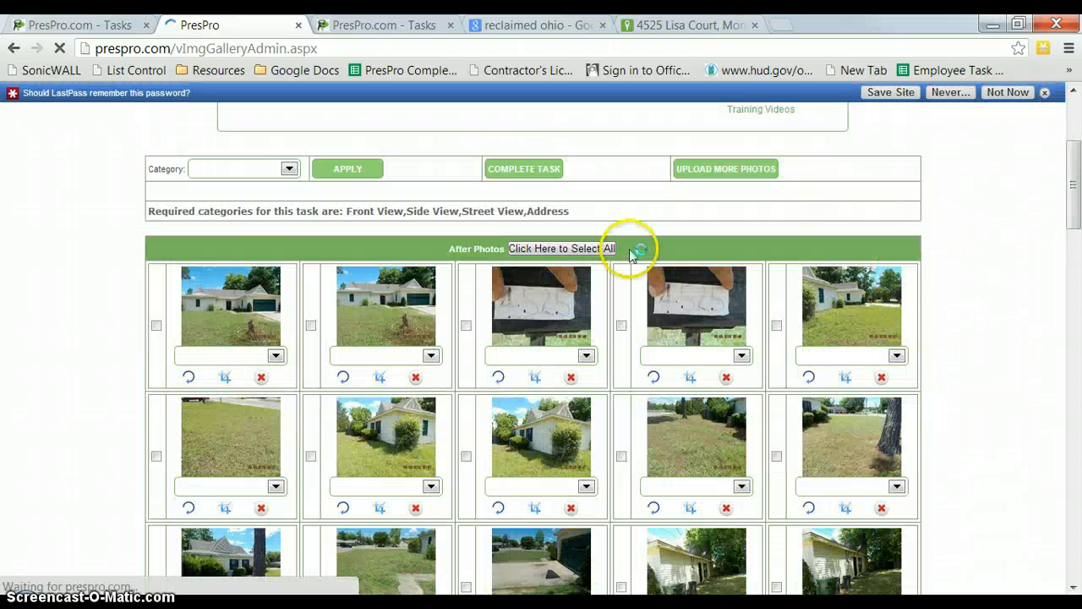
drag(535, 262, 577, 257)
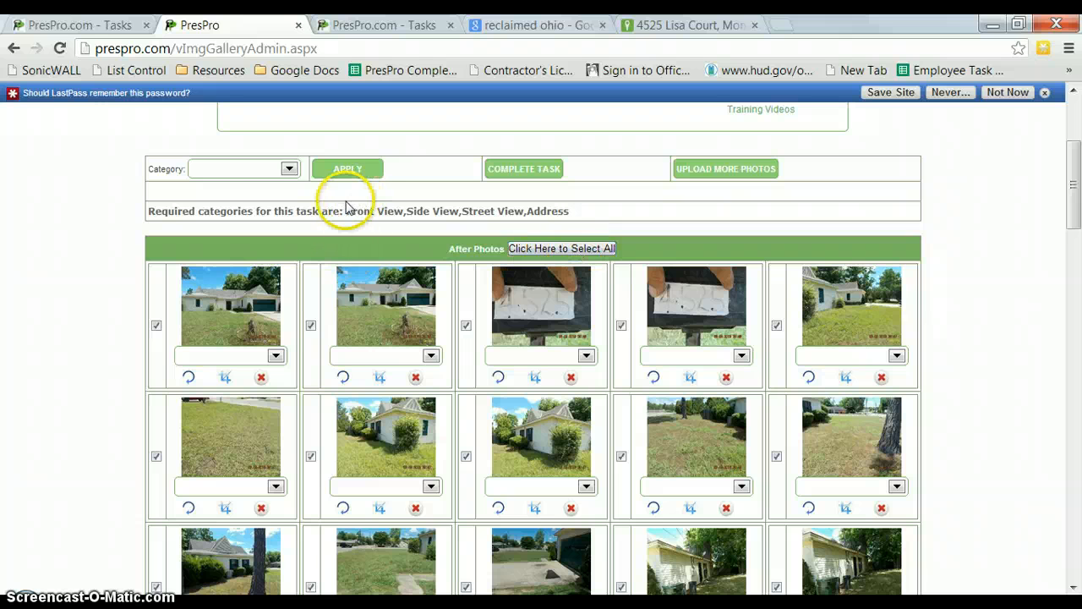
click(288, 168)
drag(300, 224, 293, 357)
click(258, 224)
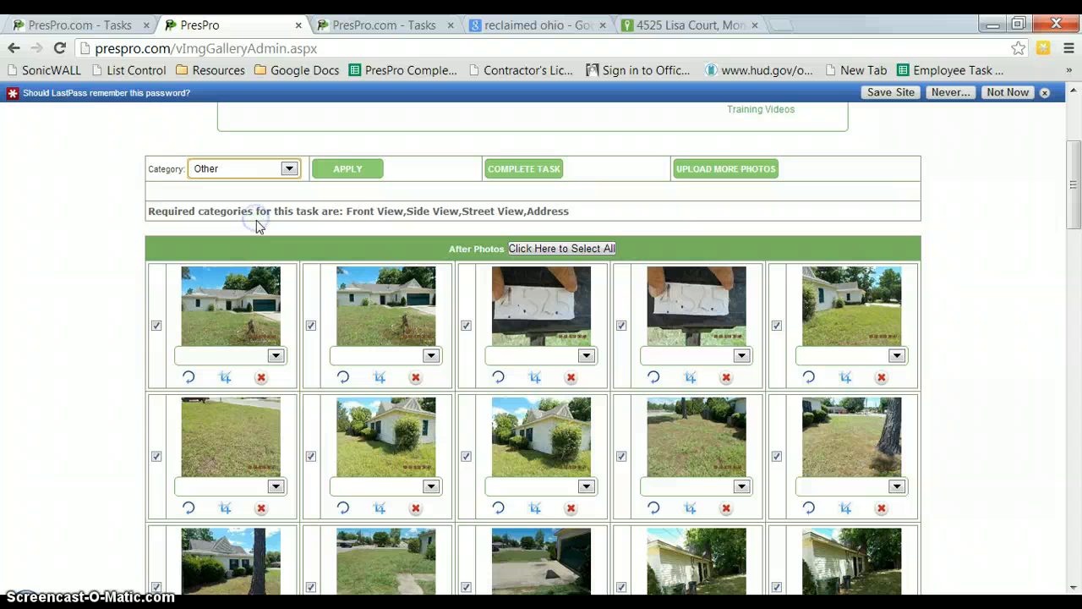
click(337, 179)
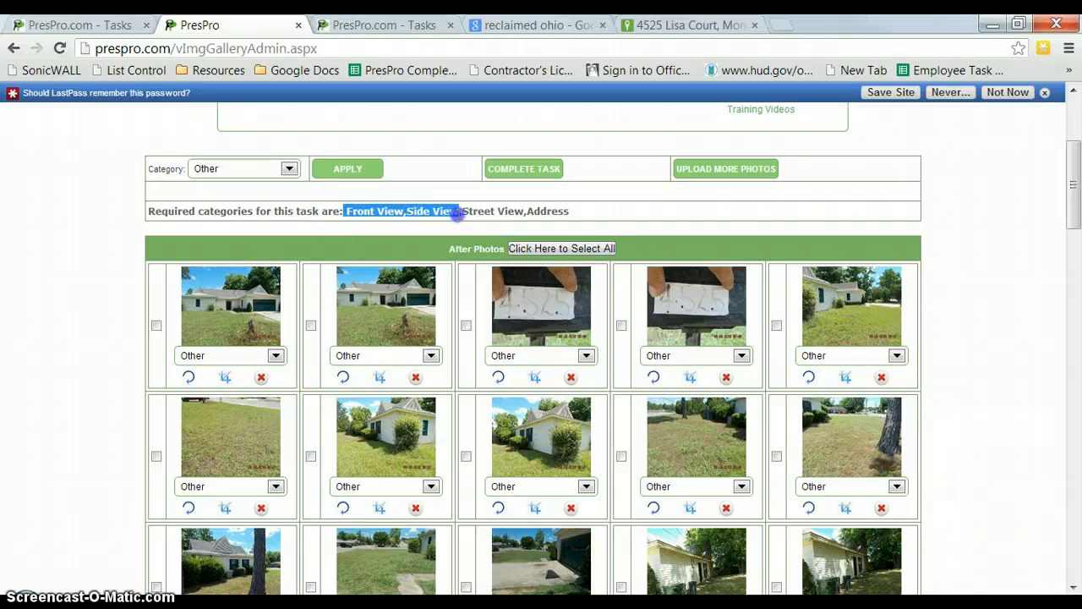
Step: Label the first photo Street View and the second photo Front View
drag(516, 218, 587, 221)
click(970, 355)
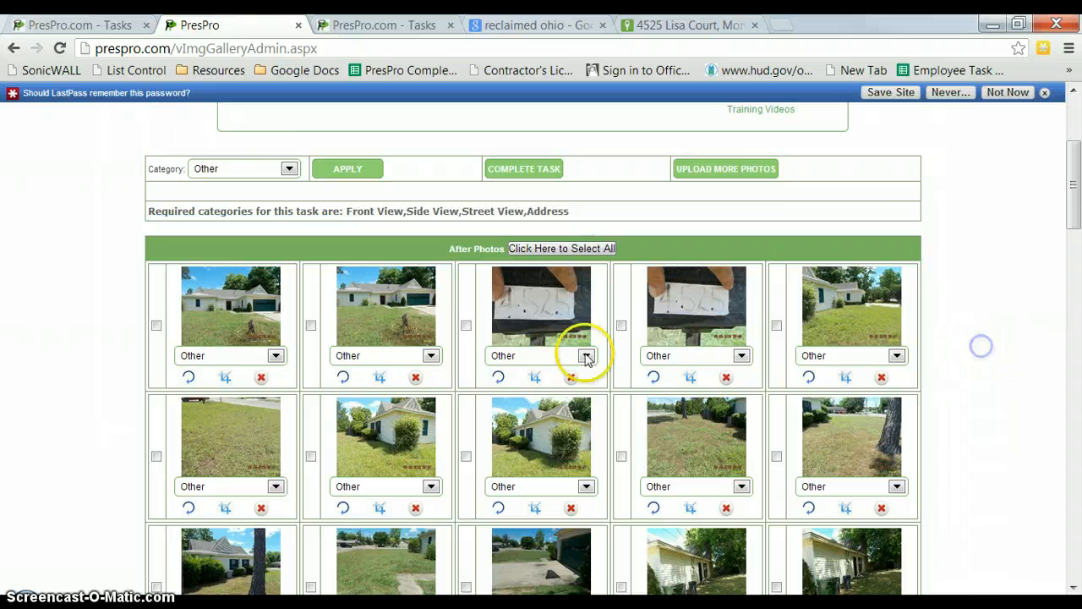
click(276, 355)
scroll(281, 304, down, 5)
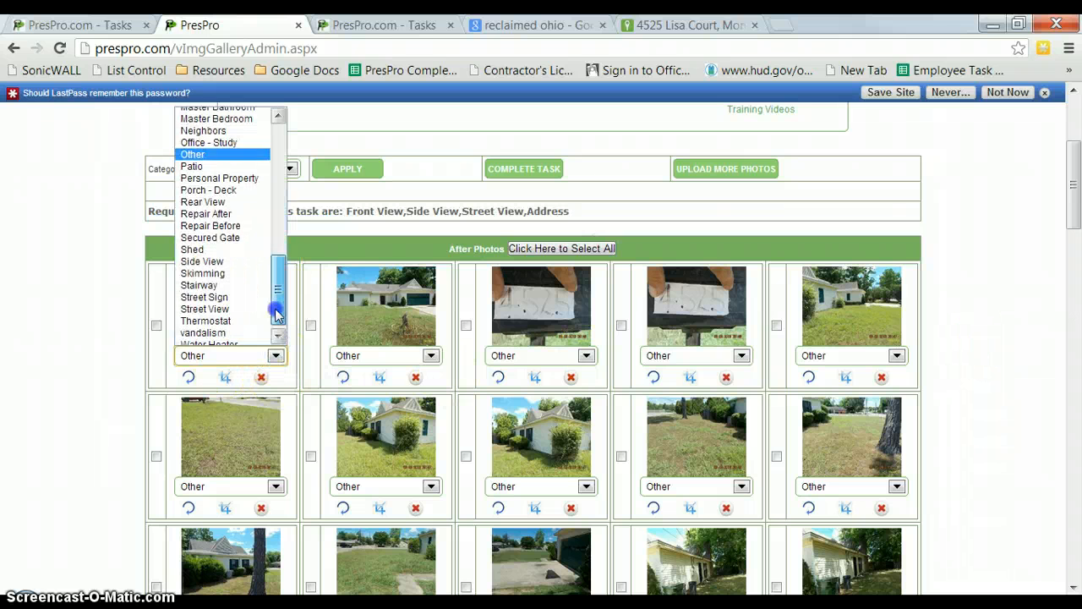
click(261, 302)
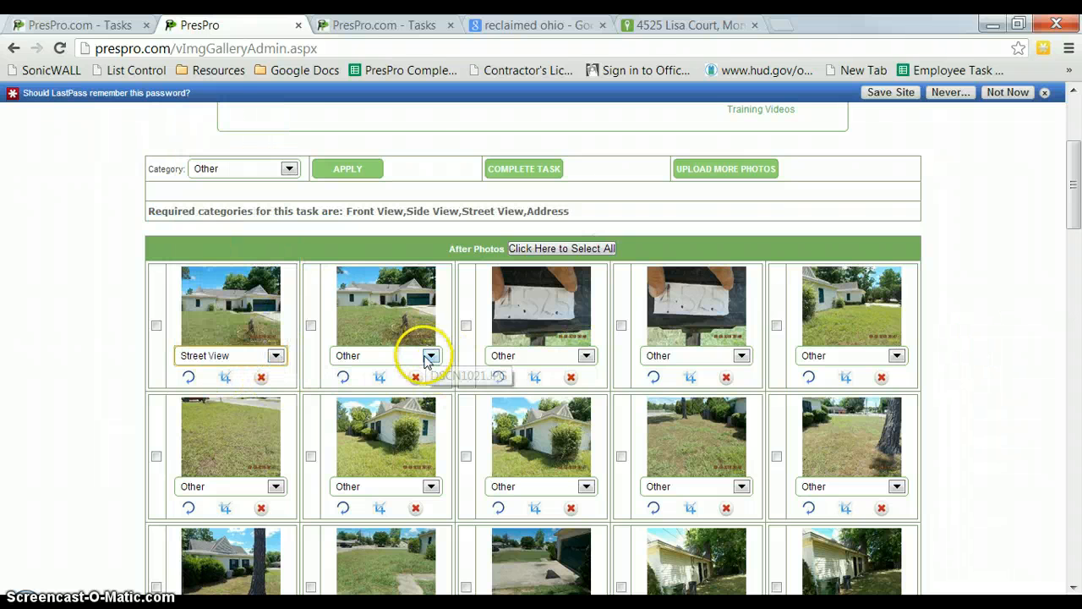
click(430, 355)
drag(429, 222, 434, 200)
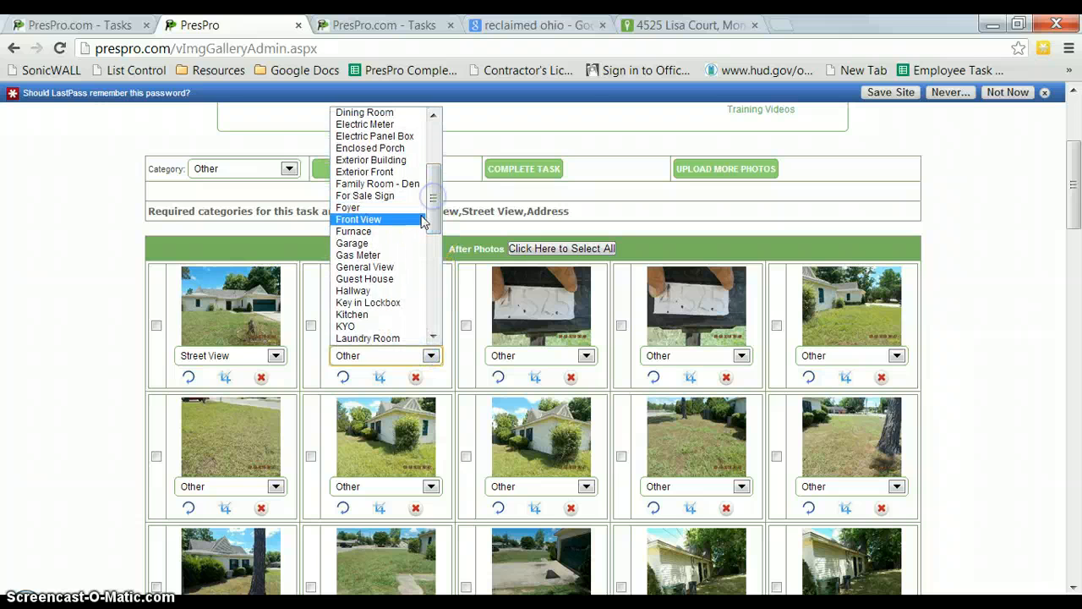
click(414, 219)
Step: Label the third photo Address and the fifth Side View, then complete the photo task
click(587, 355)
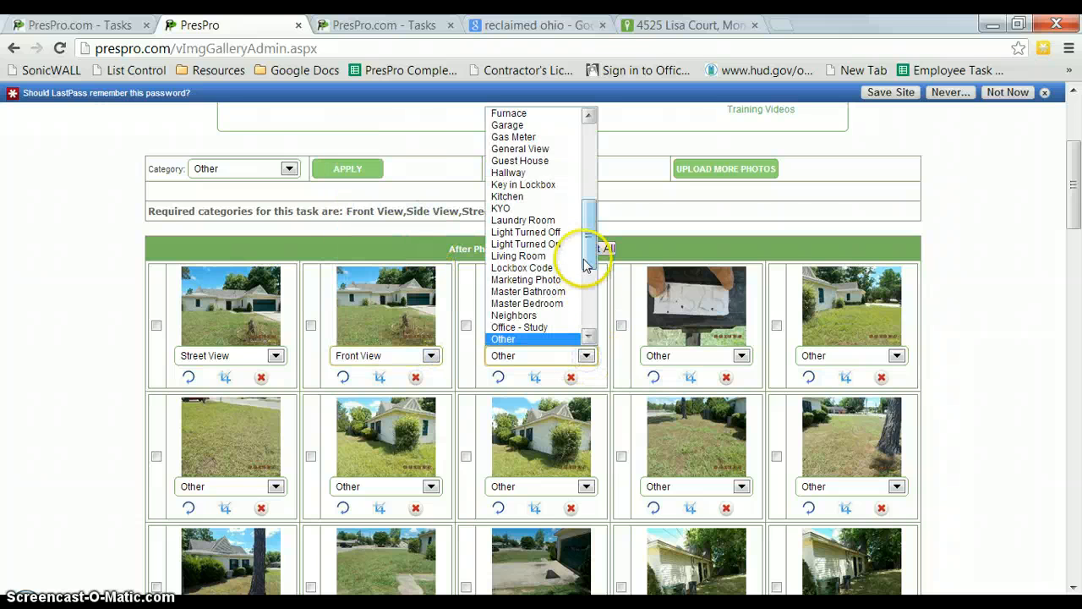
drag(587, 254, 587, 160)
click(544, 126)
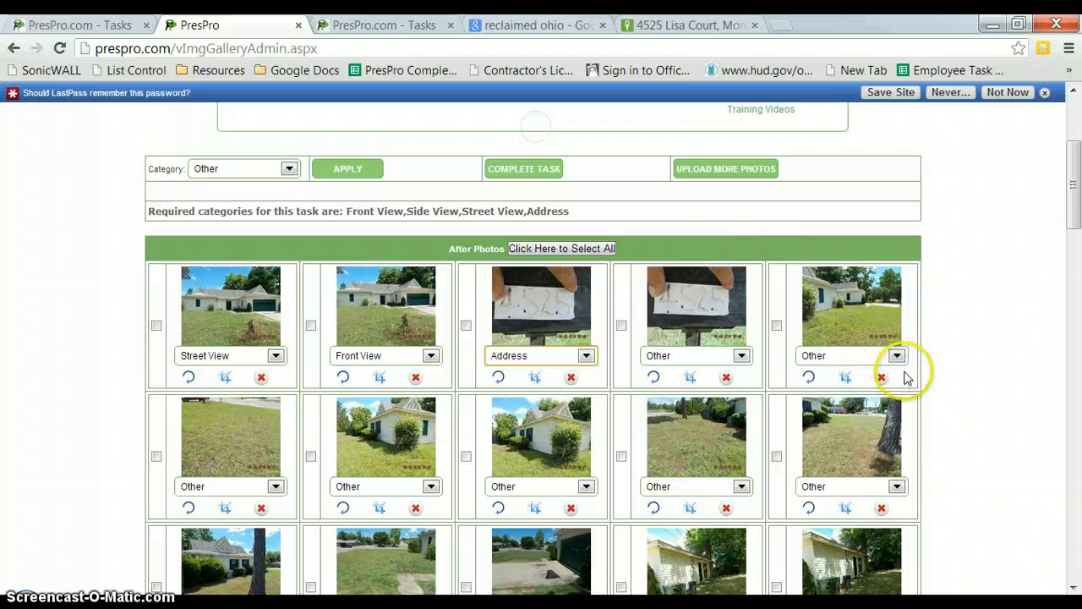
click(896, 355)
drag(898, 244, 899, 304)
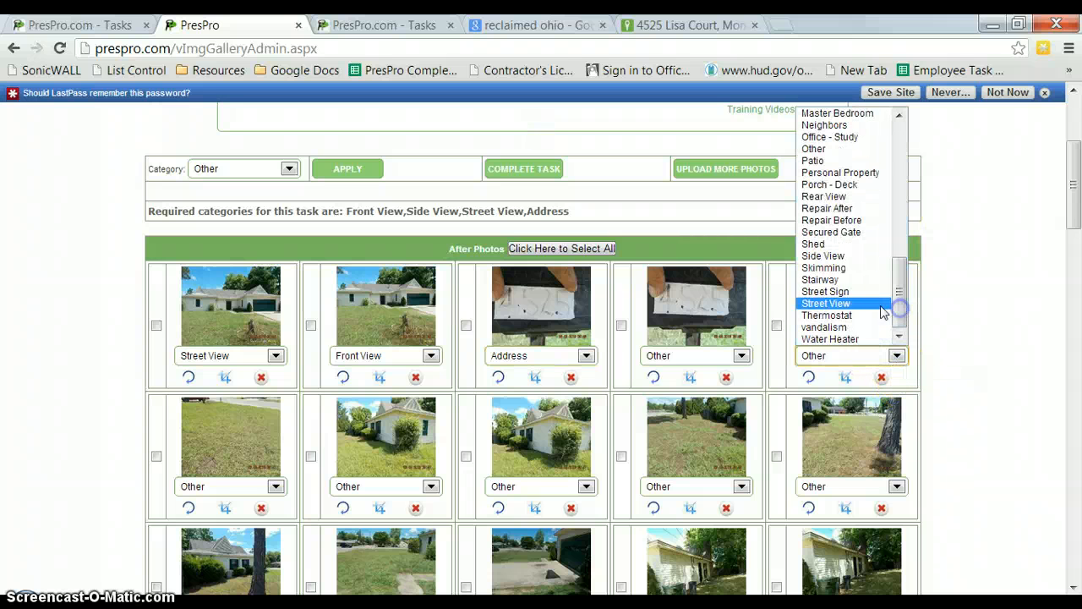
click(858, 256)
click(951, 326)
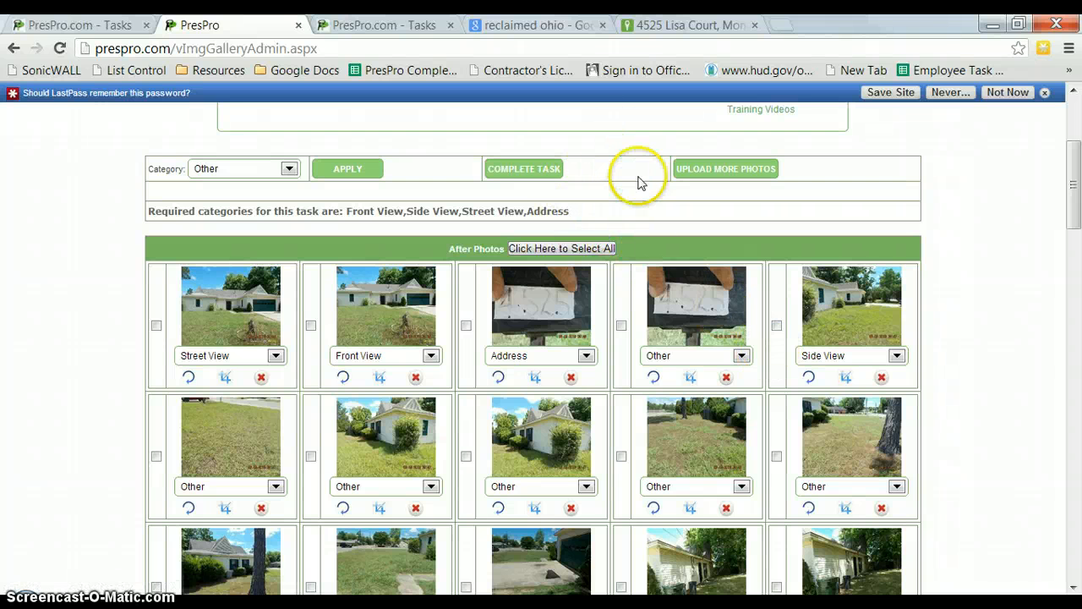
click(528, 169)
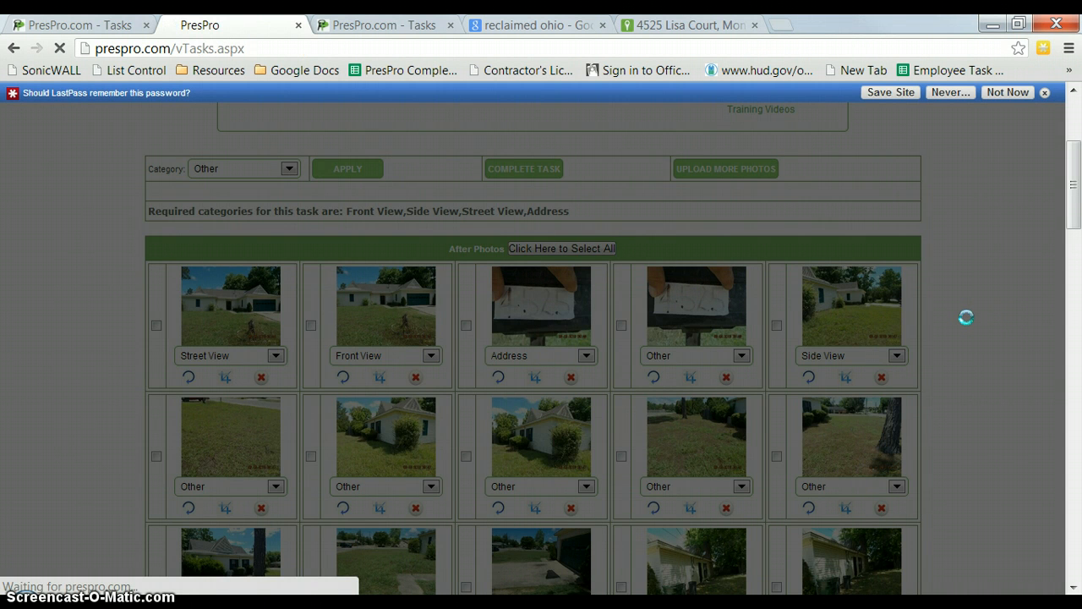
Step: Open the Re-Key / Re-Secure task from the Active Tasks list
scroll(960, 331, down, 2)
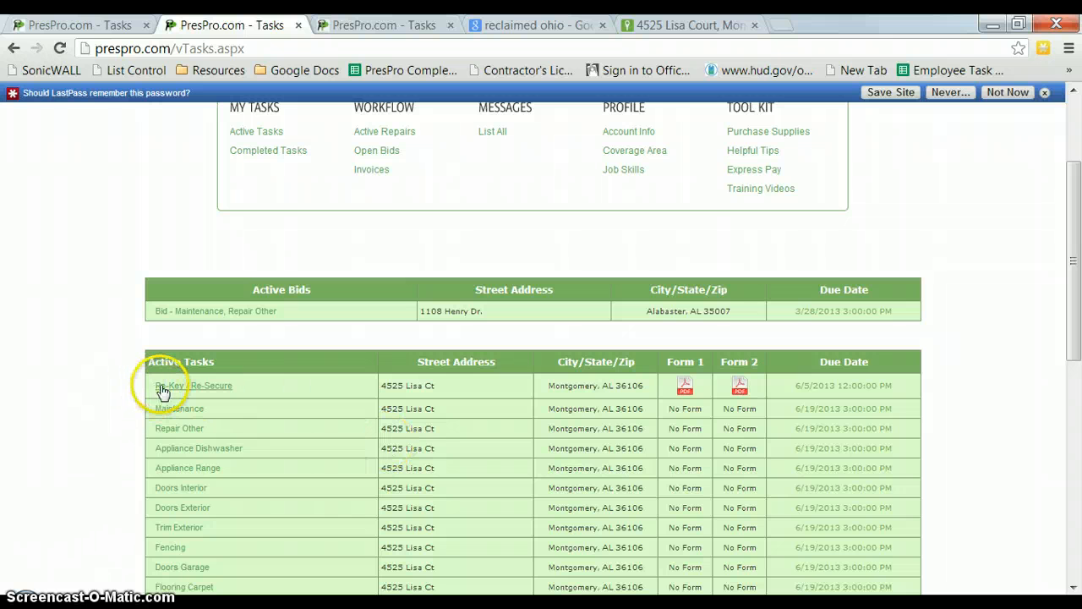
click(219, 388)
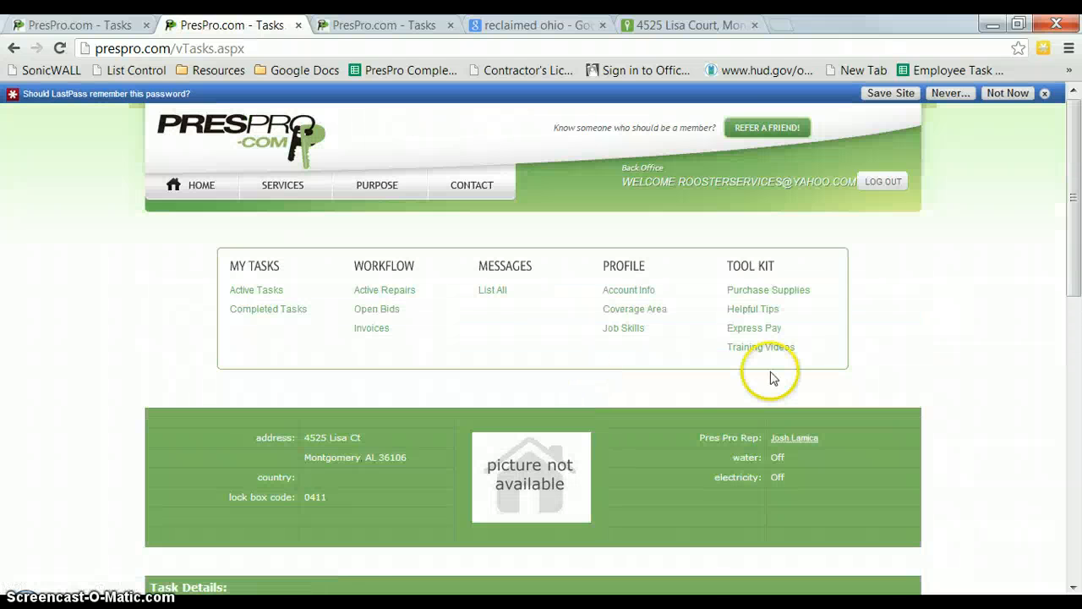
scroll(928, 317, down, 5)
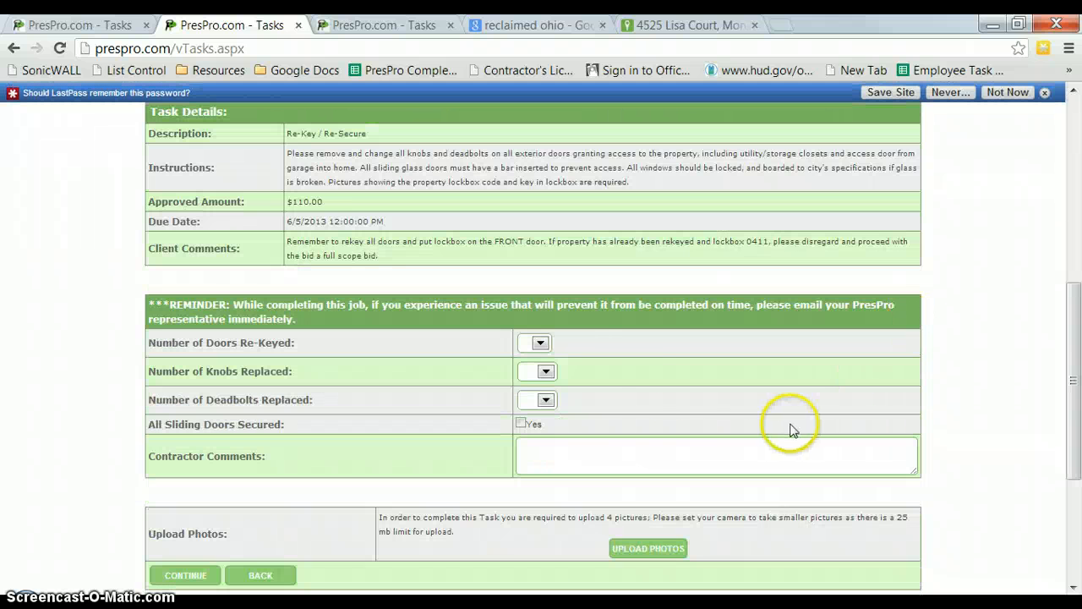
Step: Set doors re-keyed, knobs replaced and deadbolts replaced to 2 each, and mark sliding doors secured
click(540, 346)
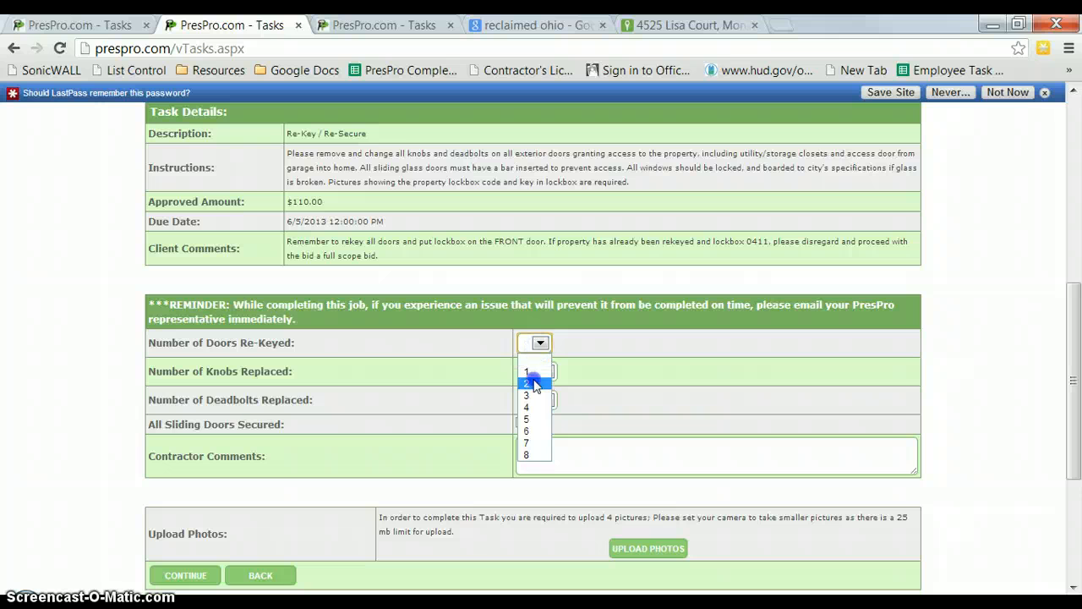
click(535, 385)
click(546, 371)
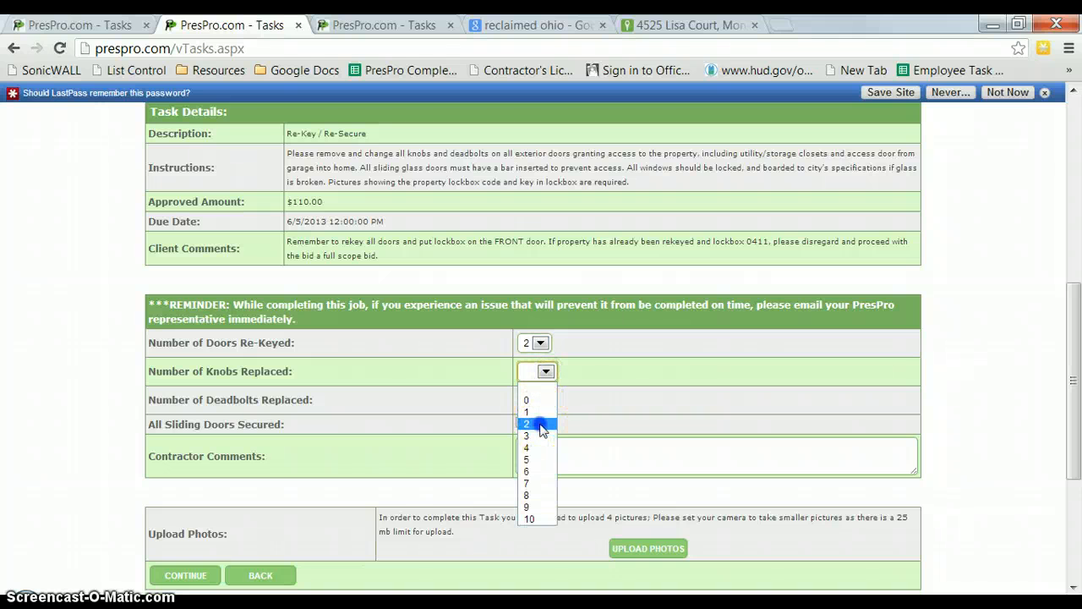
click(540, 424)
click(550, 404)
click(539, 456)
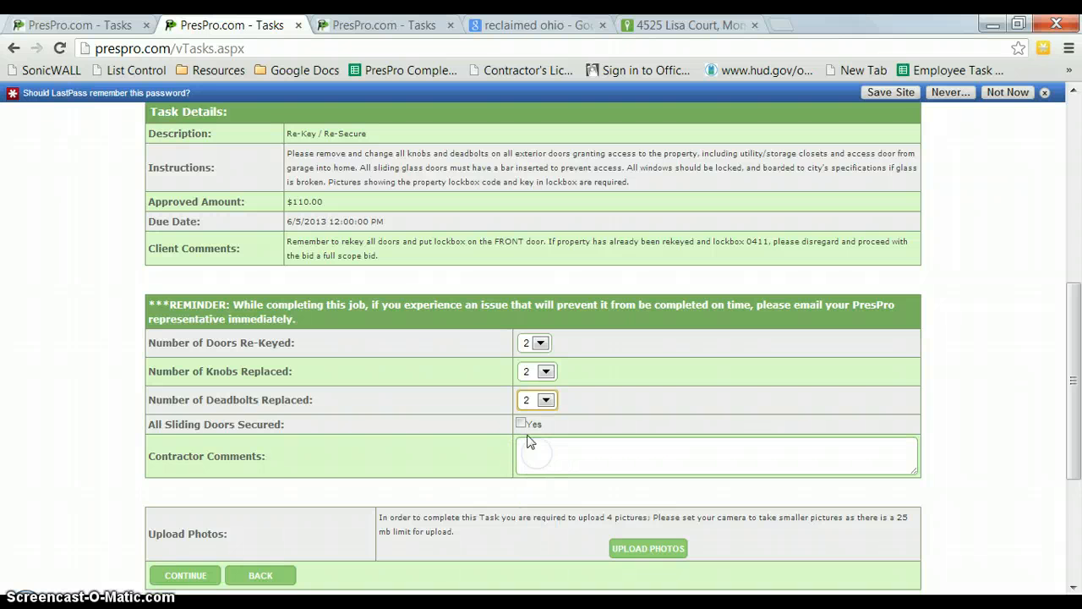
click(568, 446)
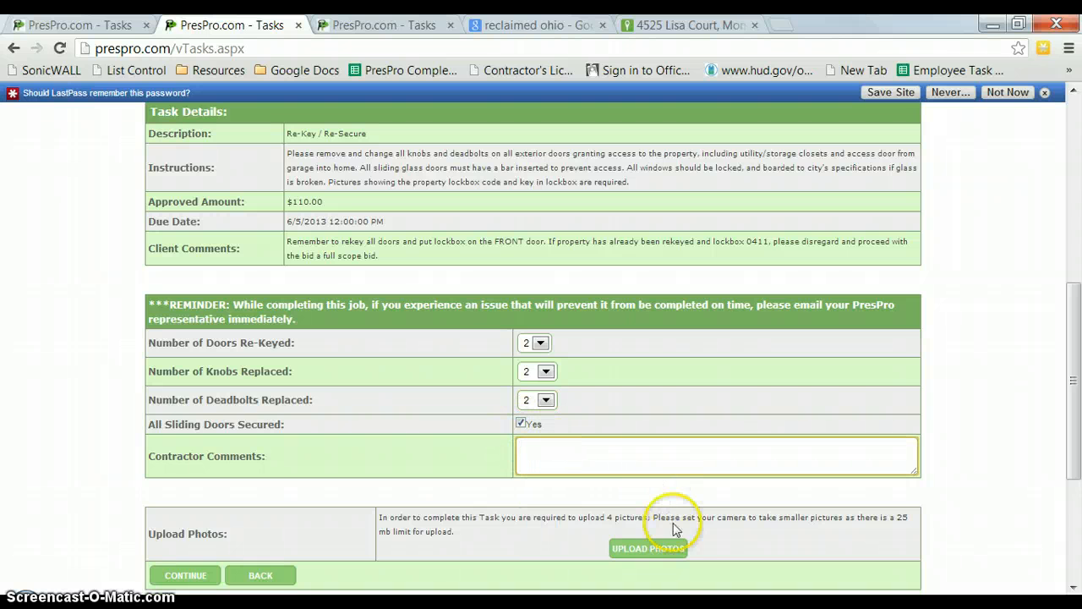
Step: Browse for photos to upload and select DSCN1020, DSCN1021 and DSCN1022
click(648, 548)
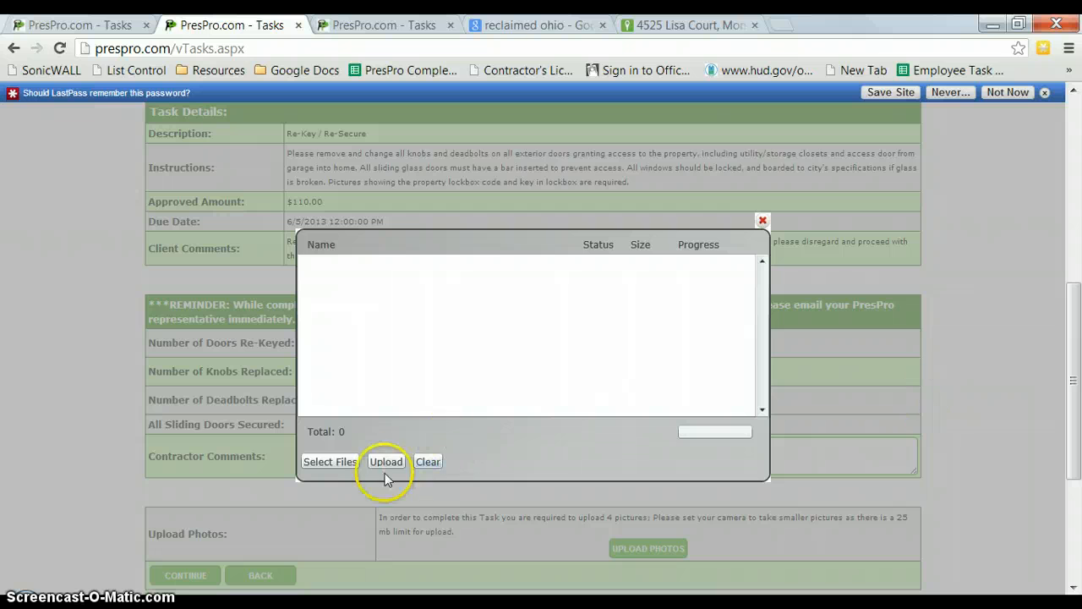
click(344, 461)
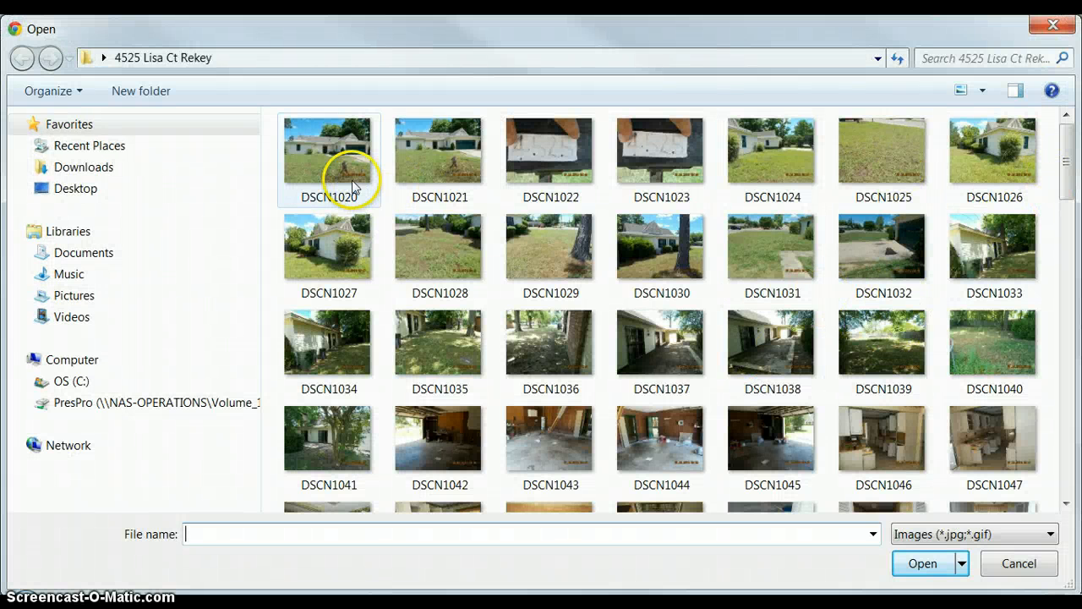
shift+click(473, 169)
shift+click(583, 169)
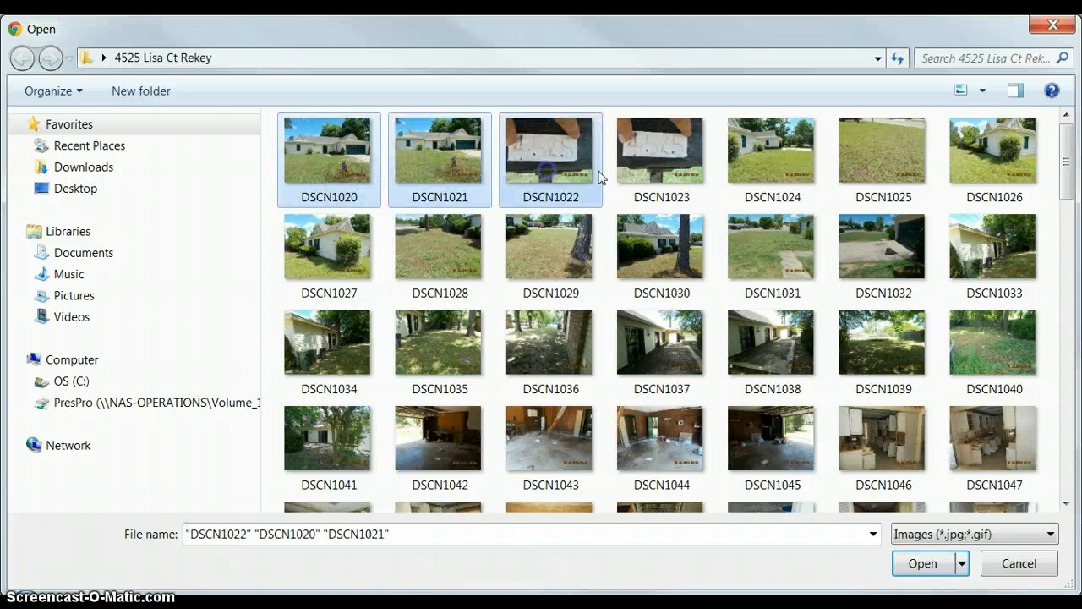
shift+click(647, 169)
Step: Add photos DSCN1132 through DSCN1158 to the selection
drag(1066, 188, 1067, 461)
ctrl+click(884, 454)
ctrl+click(748, 461)
ctrl+click(669, 461)
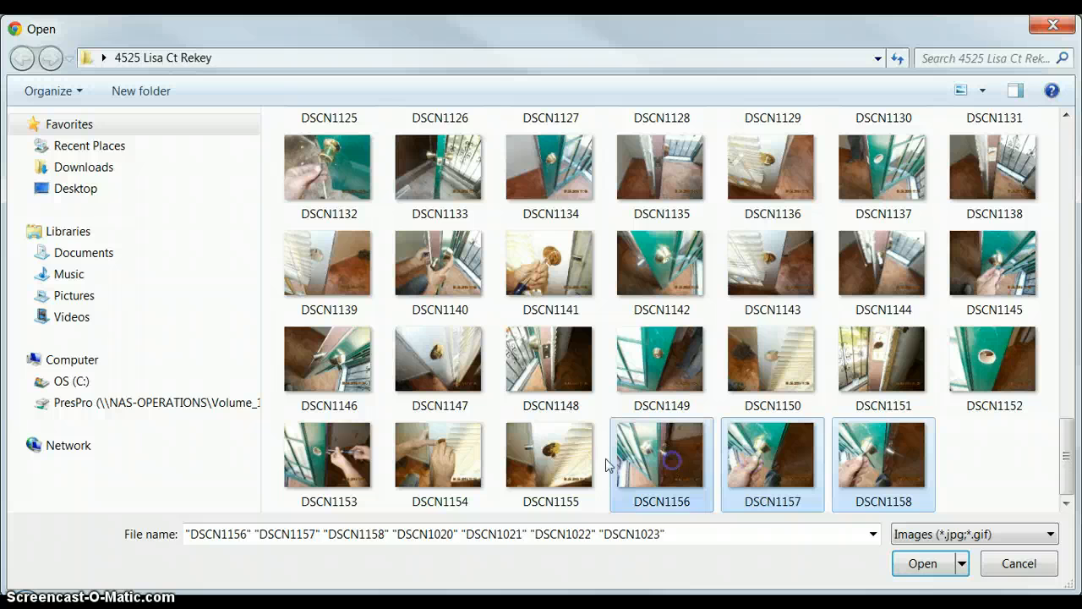
ctrl+click(554, 461)
ctrl+click(437, 461)
ctrl+click(328, 472)
ctrl+click(328, 364)
ctrl+click(438, 363)
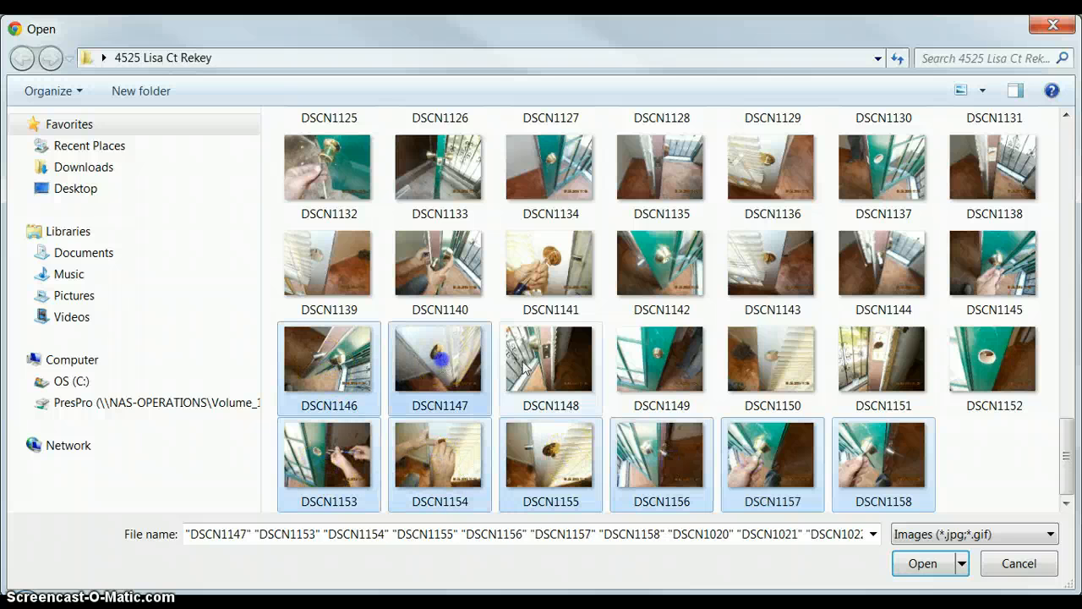
ctrl+click(549, 363)
ctrl+click(655, 361)
ctrl+click(751, 358)
ctrl+click(882, 359)
ctrl+click(991, 359)
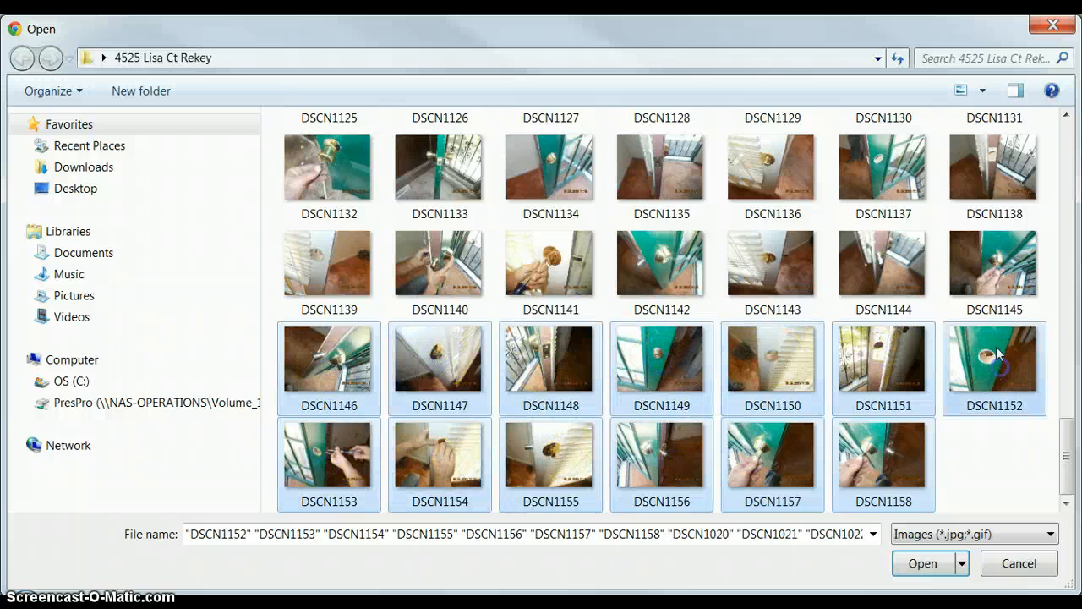
ctrl+click(989, 263)
ctrl+click(861, 275)
ctrl+click(757, 269)
ctrl+click(648, 264)
ctrl+click(550, 264)
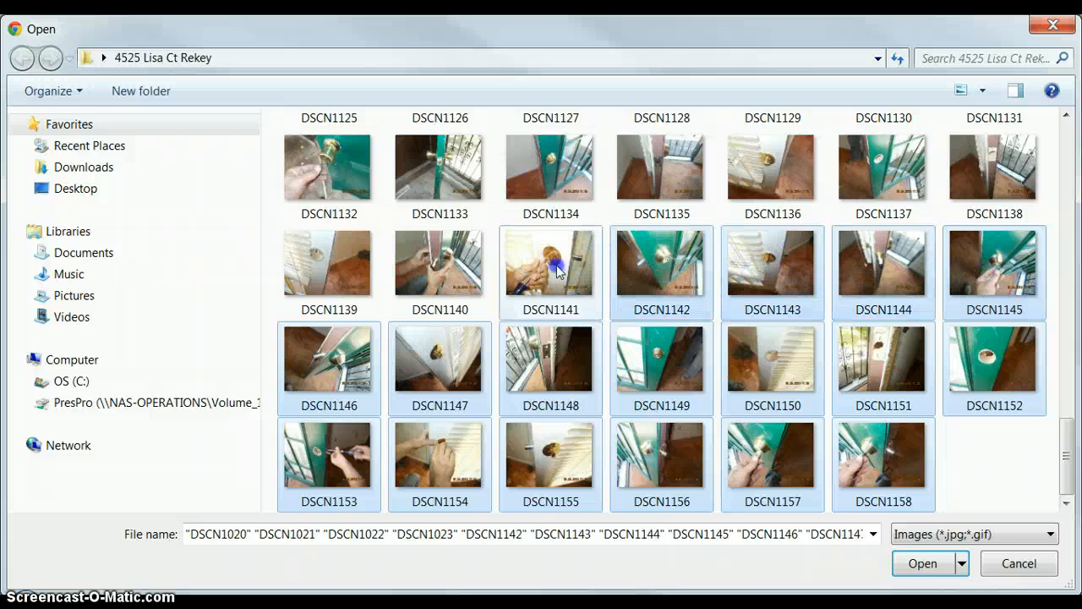
ctrl+click(438, 264)
ctrl+click(326, 271)
ctrl+click(321, 189)
ctrl+click(431, 173)
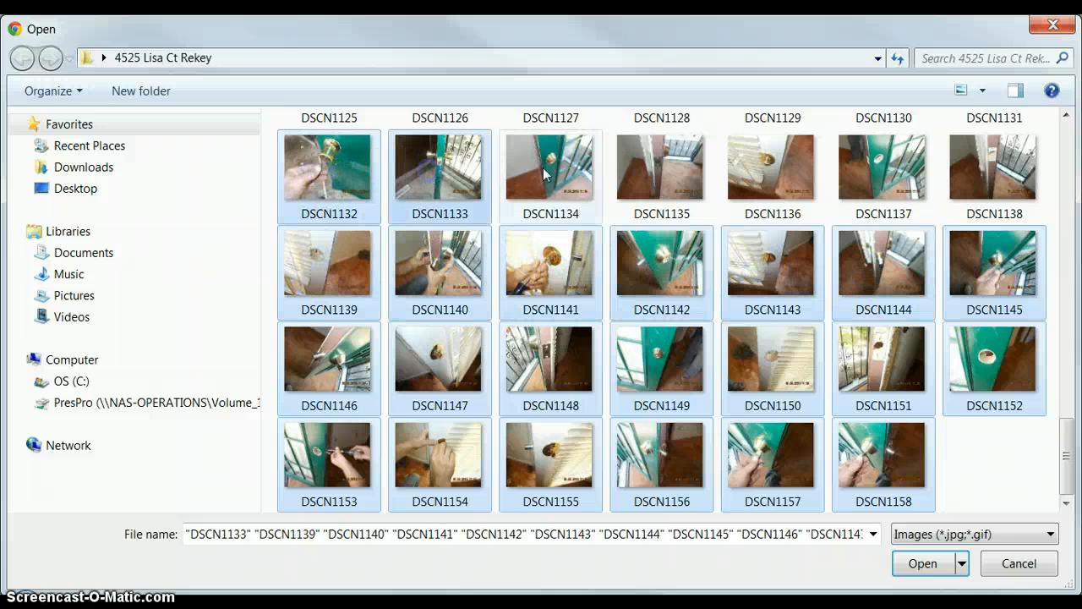
ctrl+click(545, 173)
ctrl+click(656, 173)
ctrl+click(760, 174)
ctrl+click(864, 179)
ctrl+click(981, 169)
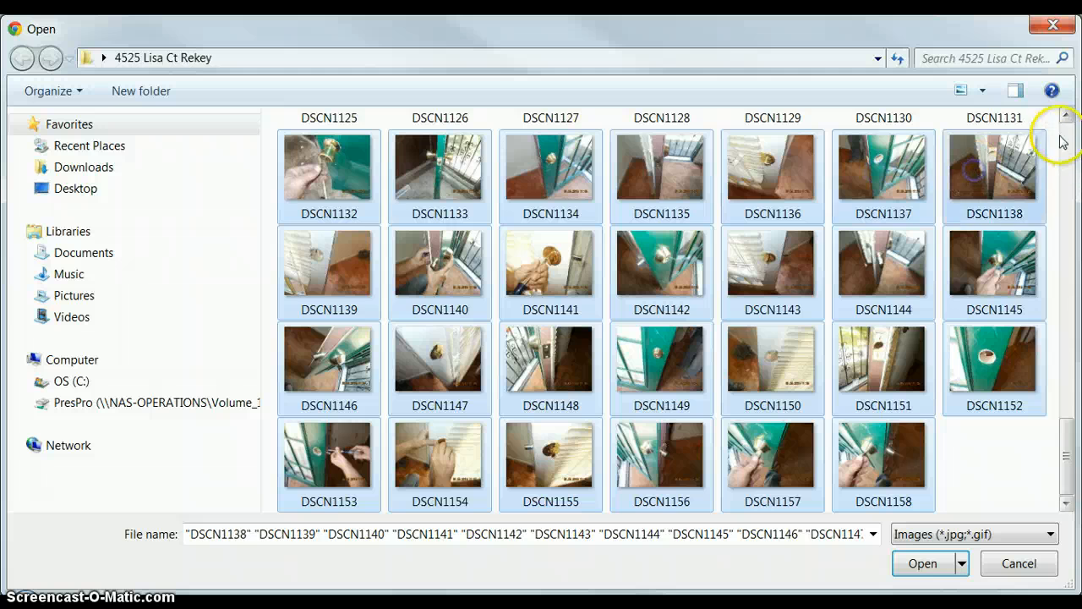
Step: Add photos DSCN1104 through DSCN1131 to the selection
click(1066, 114)
click(1066, 115)
ctrl+click(1011, 258)
ctrl+click(897, 245)
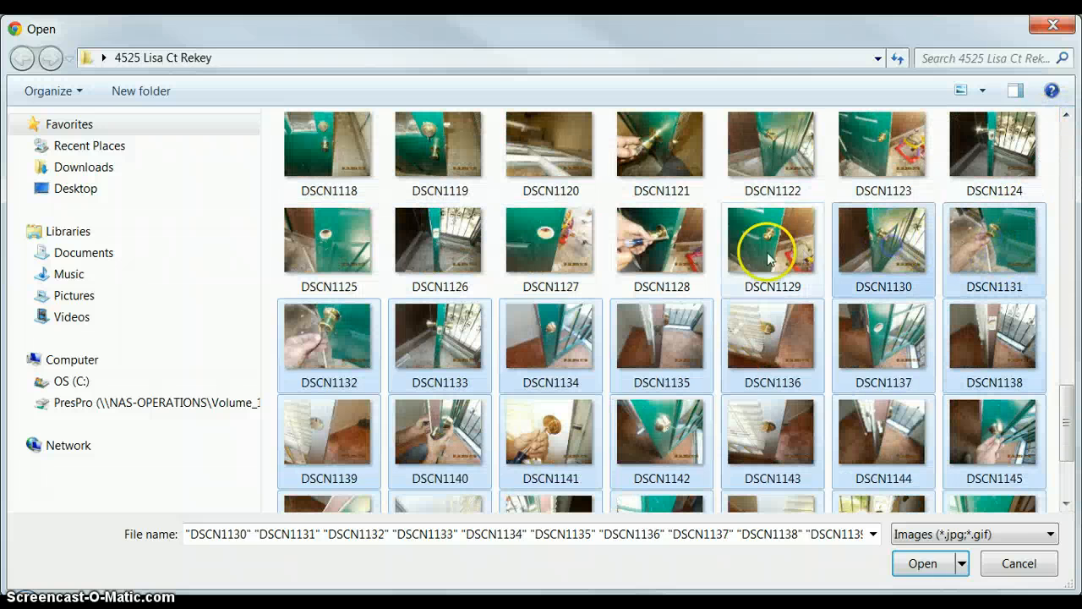
ctrl+click(764, 248)
ctrl+click(652, 251)
ctrl+click(547, 250)
ctrl+click(435, 250)
ctrl+click(333, 255)
ctrl+click(342, 150)
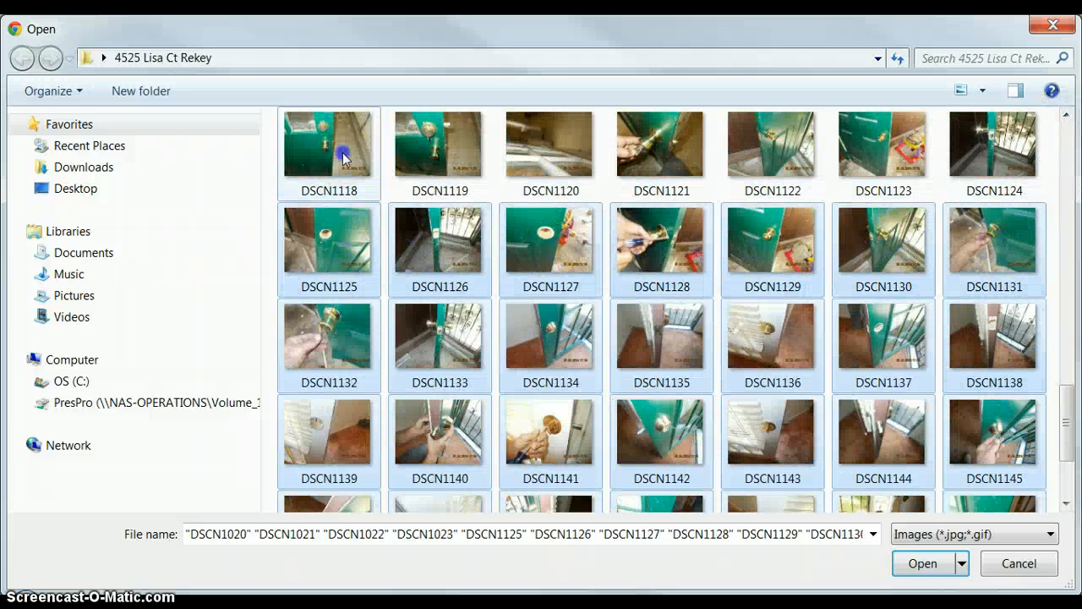
ctrl+click(427, 151)
ctrl+click(587, 150)
ctrl+click(656, 151)
ctrl+click(742, 148)
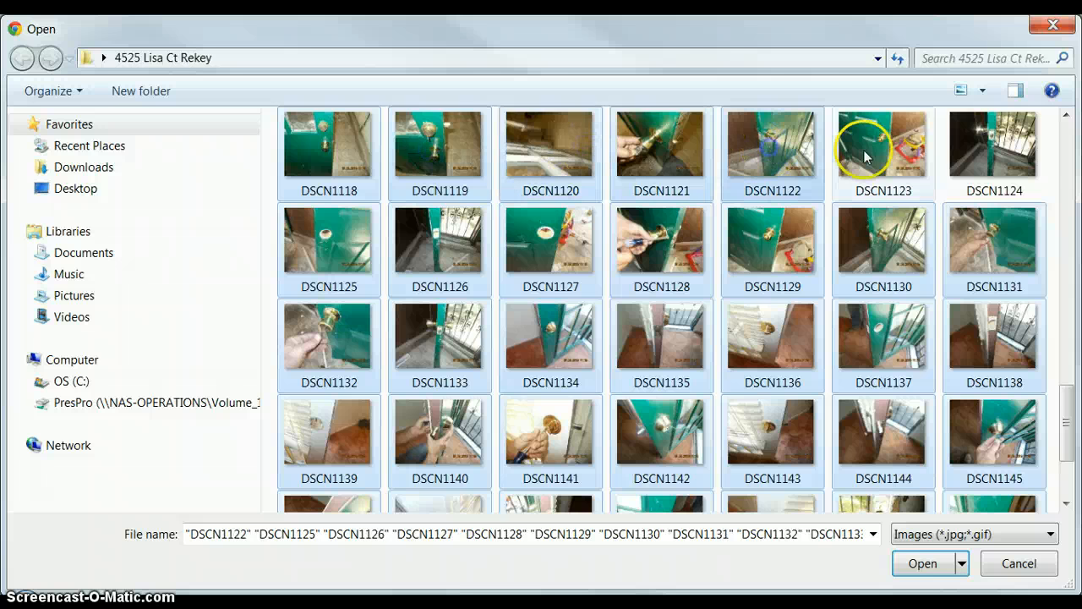
ctrl+click(875, 149)
ctrl+click(990, 157)
click(1064, 117)
click(1064, 117)
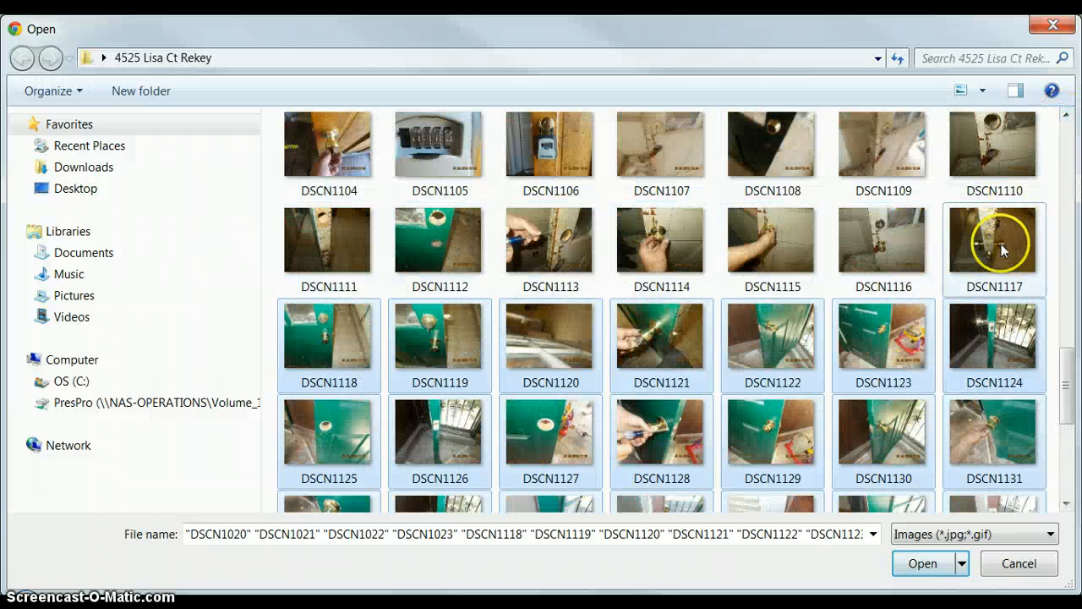
ctrl+click(997, 245)
ctrl+click(883, 245)
ctrl+click(771, 245)
ctrl+click(659, 246)
ctrl+click(555, 252)
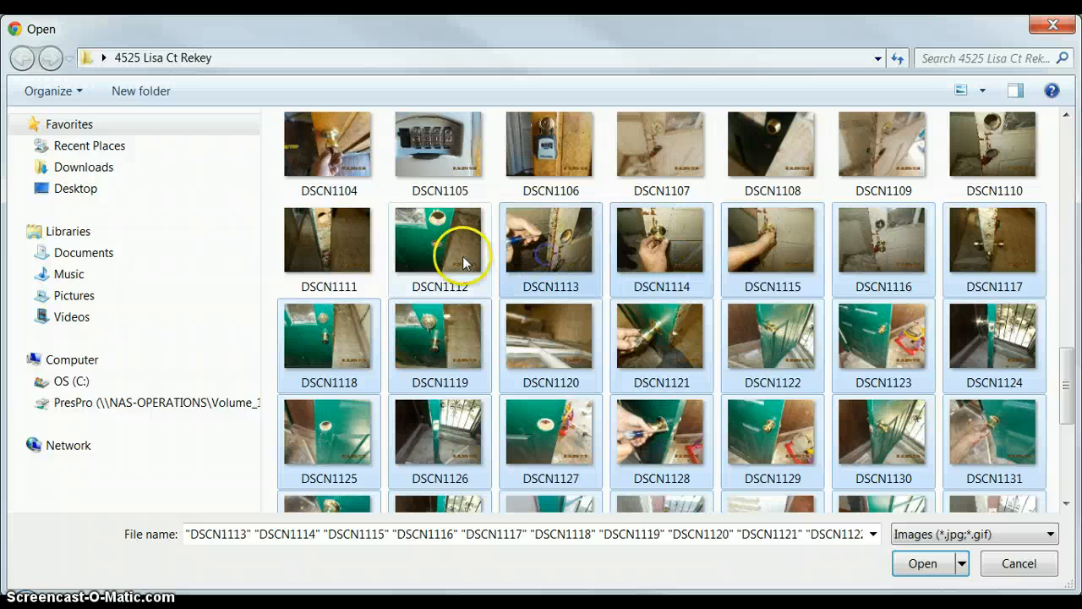
ctrl+click(463, 256)
ctrl+click(285, 257)
ctrl+click(330, 151)
ctrl+click(441, 150)
ctrl+click(575, 153)
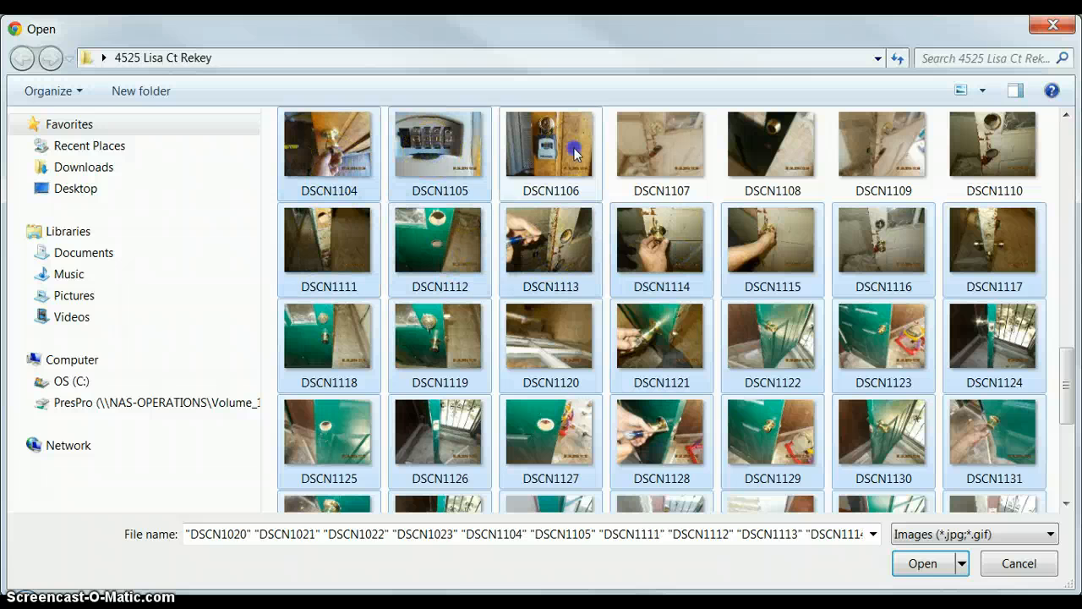
ctrl+click(666, 152)
ctrl+click(756, 154)
ctrl+click(869, 159)
ctrl+click(984, 156)
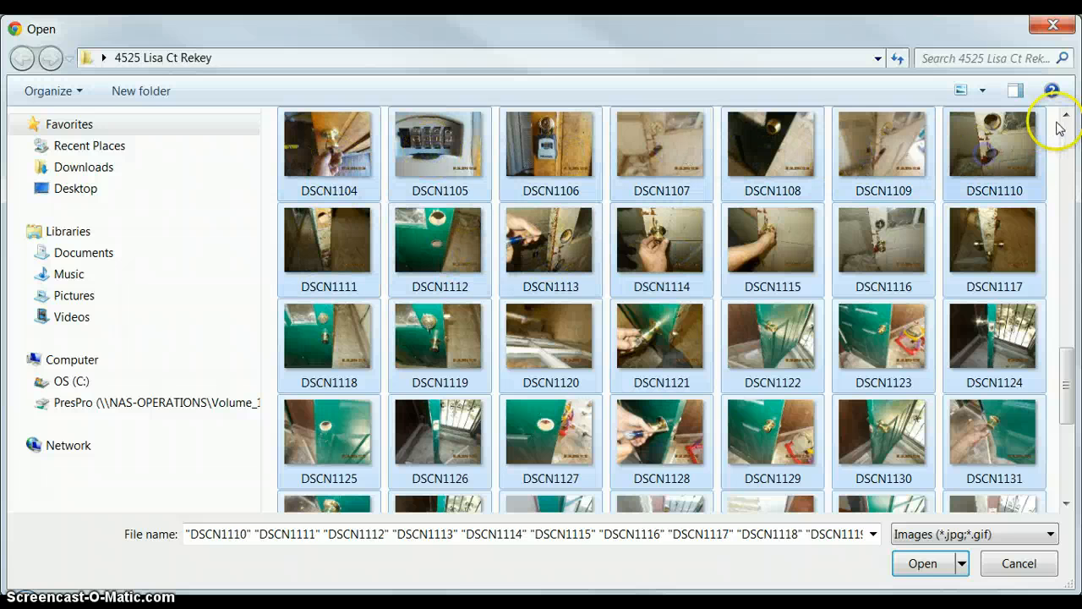
Step: Add photos DSCN1083 through DSCN1103 to the selection
scroll(1058, 127, up, 2)
ctrl+click(997, 241)
ctrl+click(884, 245)
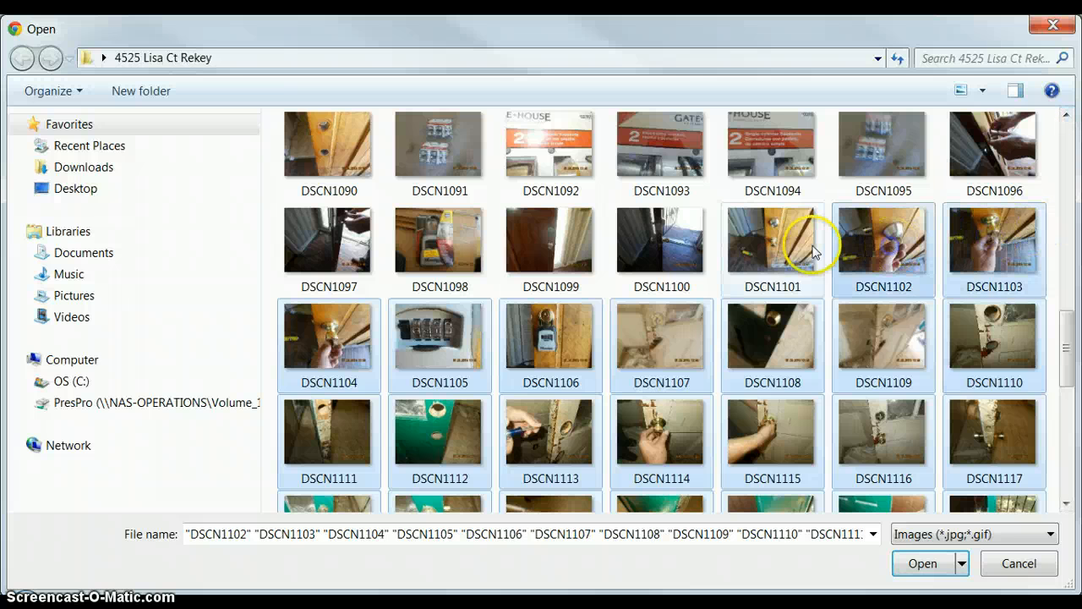
ctrl+click(810, 250)
ctrl+click(662, 247)
ctrl+click(524, 247)
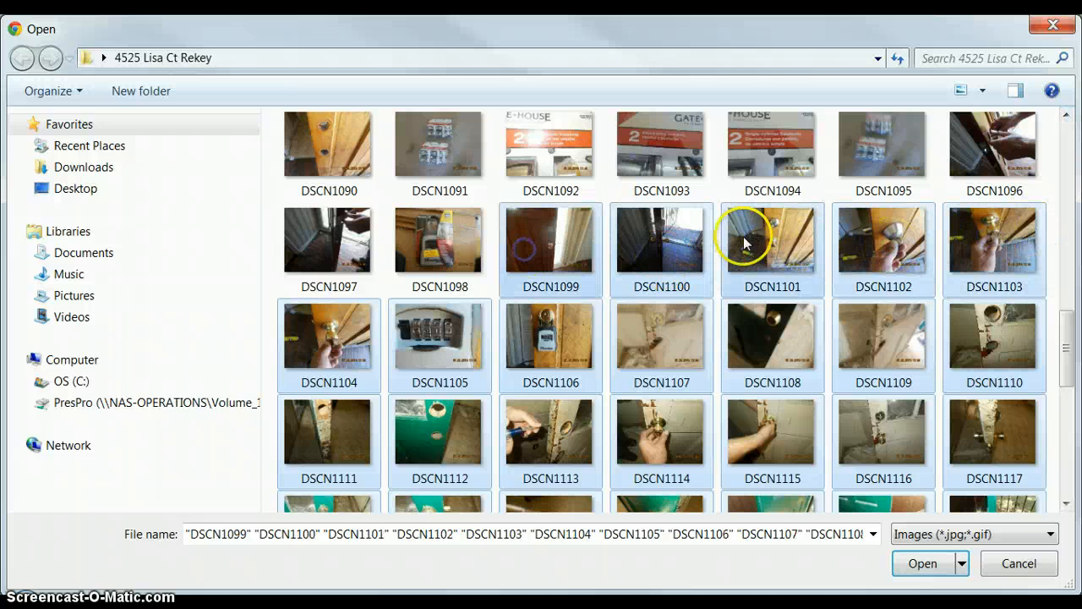
ctrl+click(394, 242)
ctrl+click(305, 244)
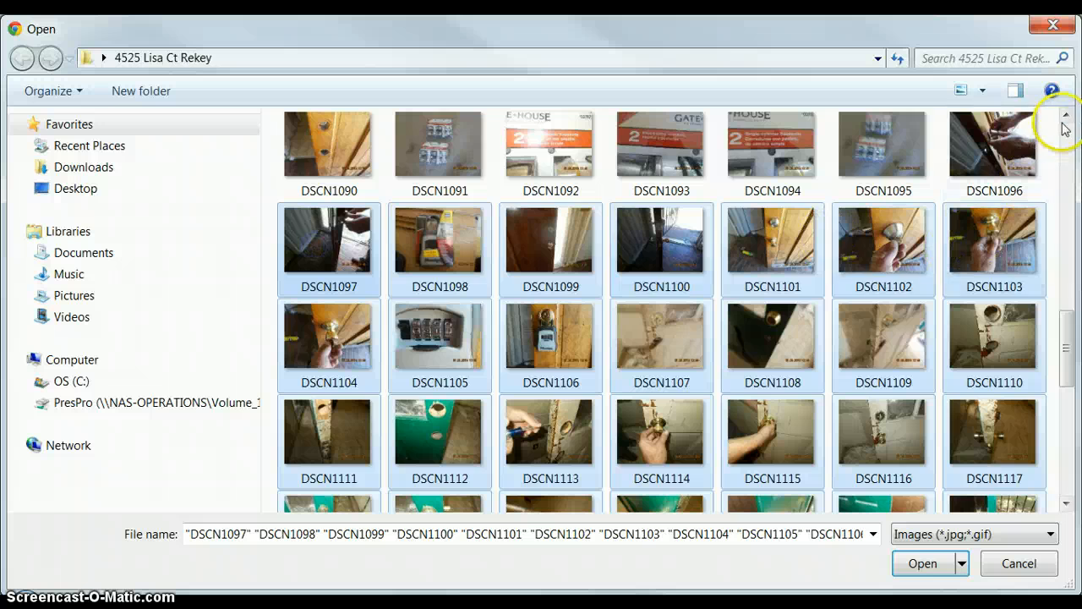
scroll(1063, 129, up, 1)
ctrl+click(1004, 240)
ctrl+click(896, 251)
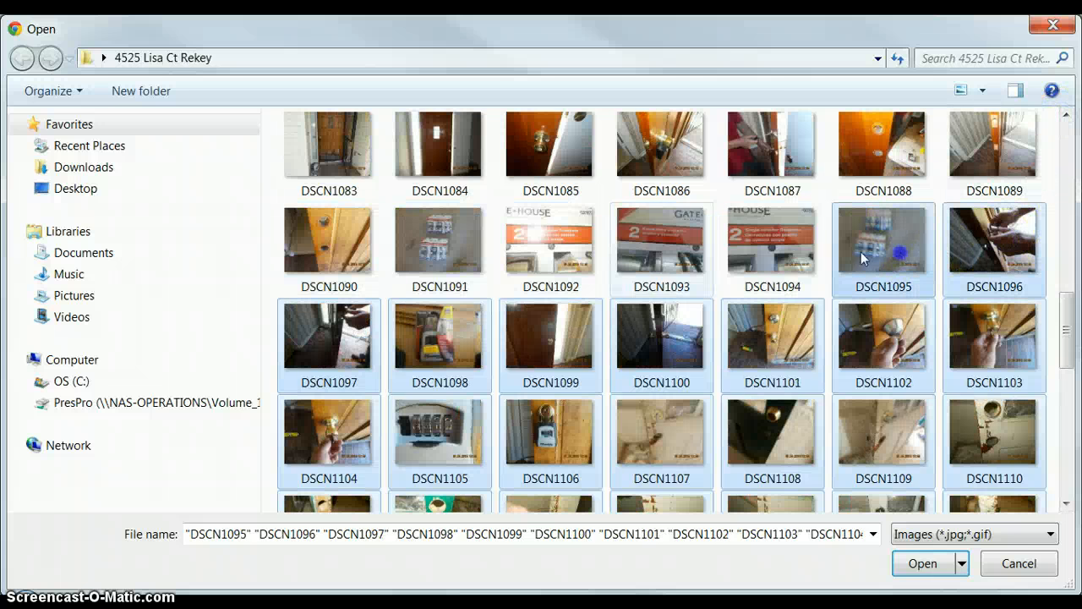
ctrl+click(748, 245)
ctrl+click(669, 258)
ctrl+click(560, 254)
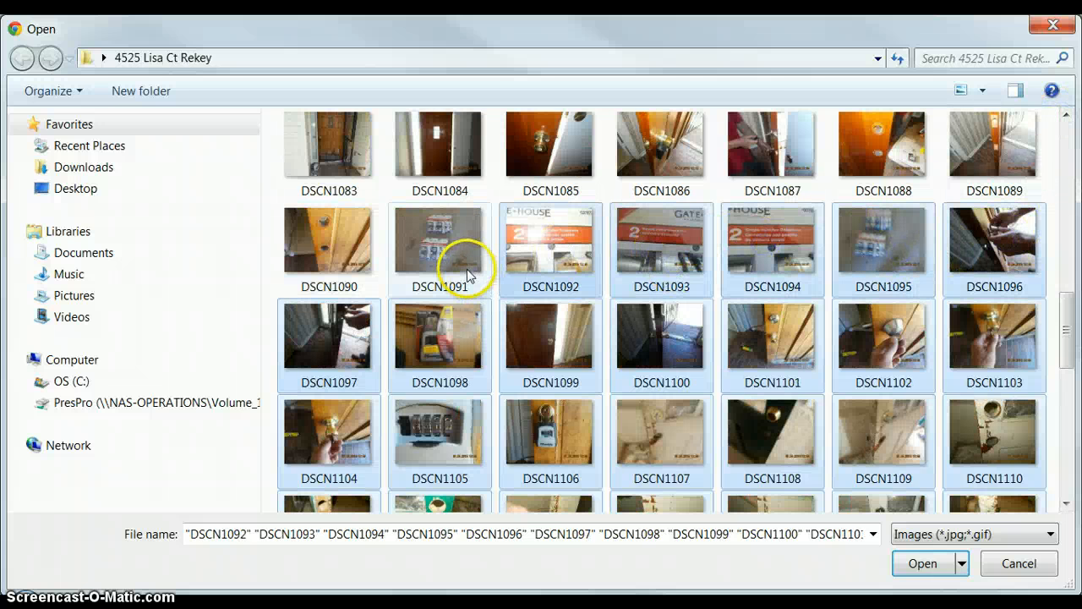
ctrl+click(466, 269)
ctrl+click(331, 250)
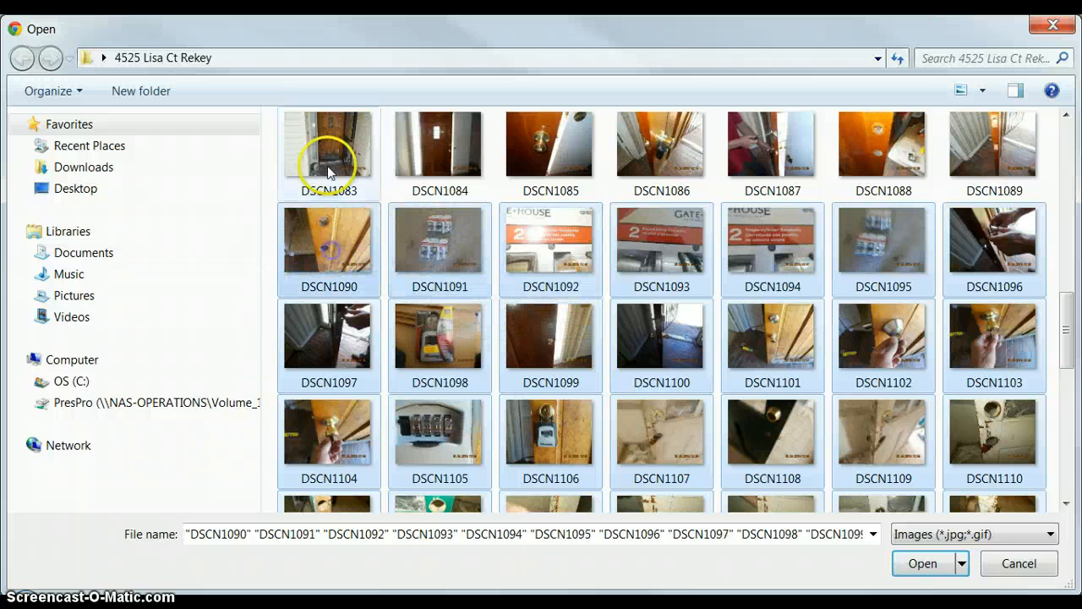
ctrl+click(327, 166)
ctrl+click(434, 135)
ctrl+click(519, 164)
ctrl+click(655, 156)
ctrl+click(764, 154)
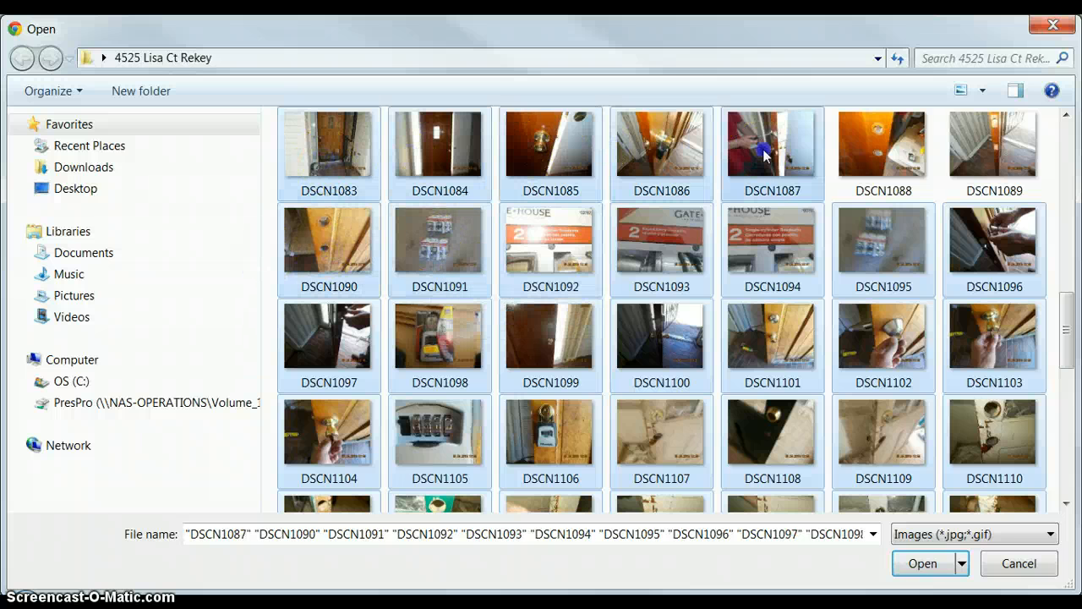
ctrl+click(874, 155)
ctrl+click(1031, 151)
click(1068, 114)
click(1068, 113)
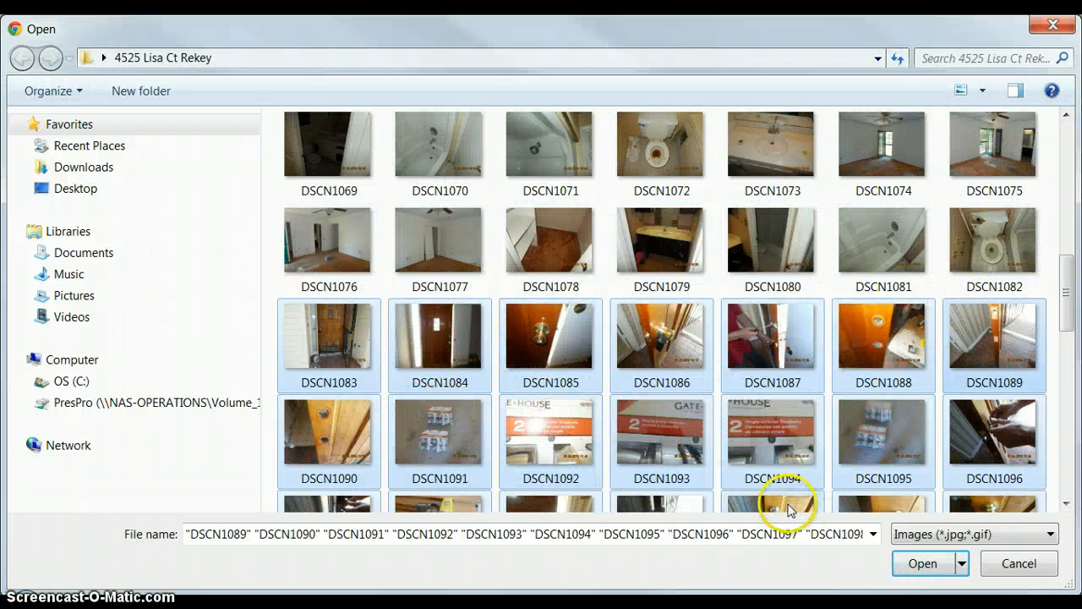
Step: Confirm the 80 selected rekey photos and upload them to the Re-Key task
click(923, 563)
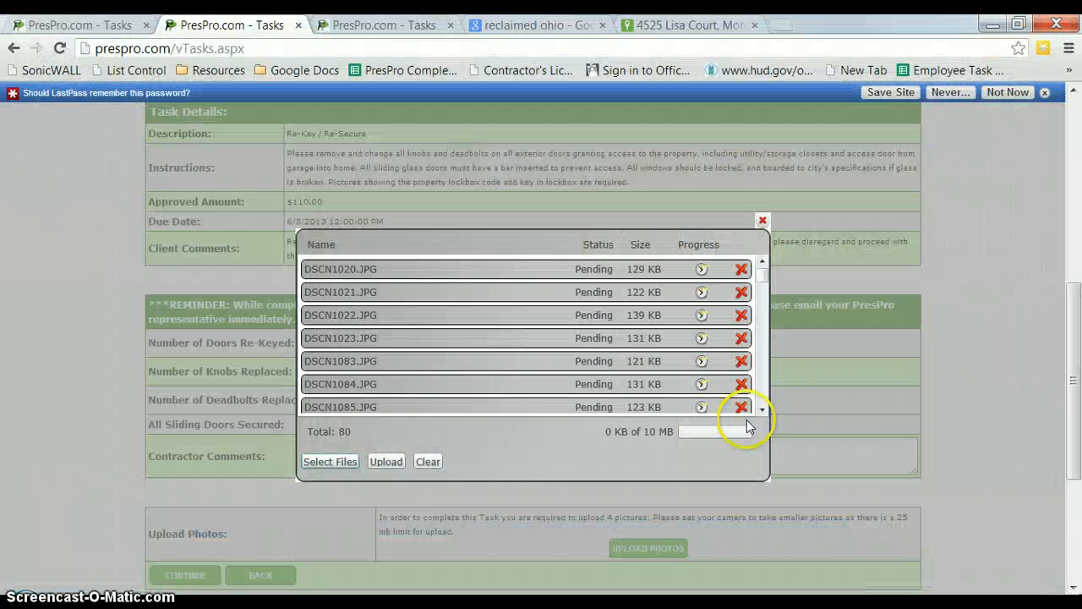
click(389, 464)
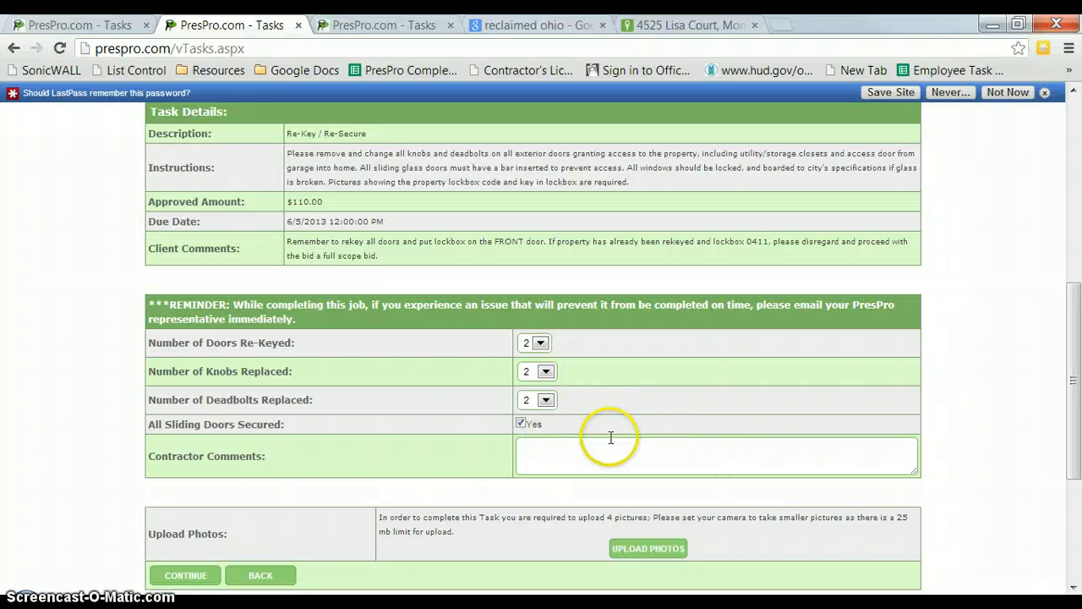
Step: Set doors re-keyed, knobs replaced and deadbolts replaced to 3 each, and submit the form
click(541, 343)
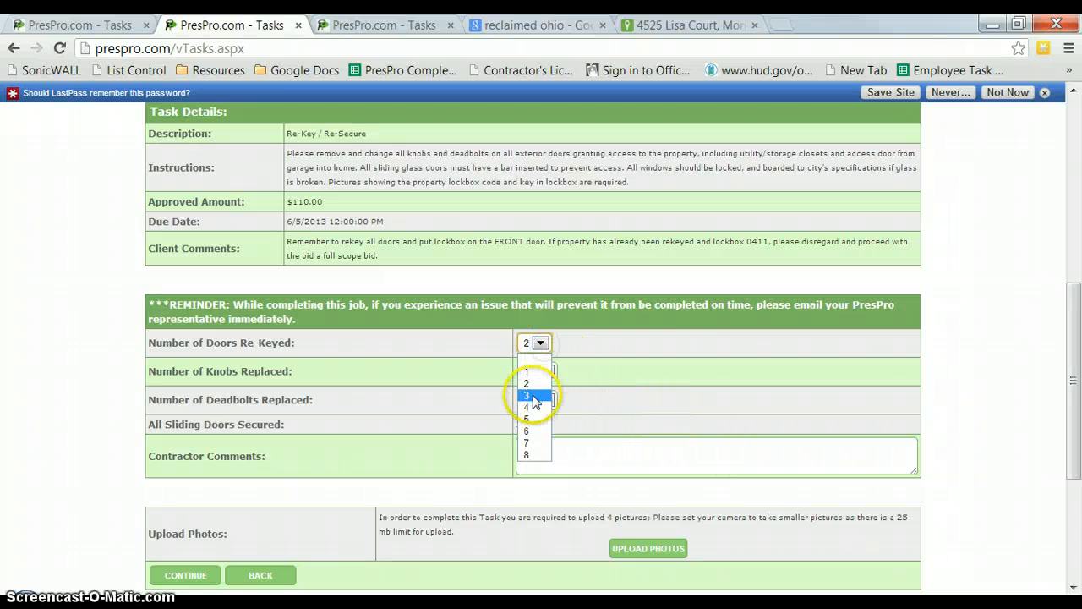
click(534, 397)
click(545, 372)
click(538, 424)
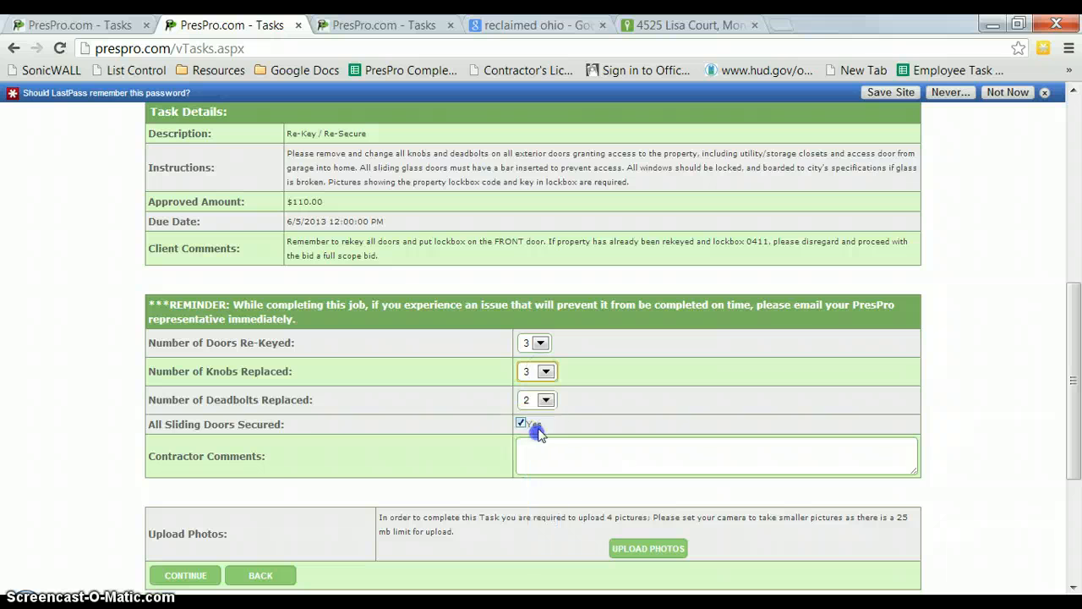
click(545, 400)
click(538, 455)
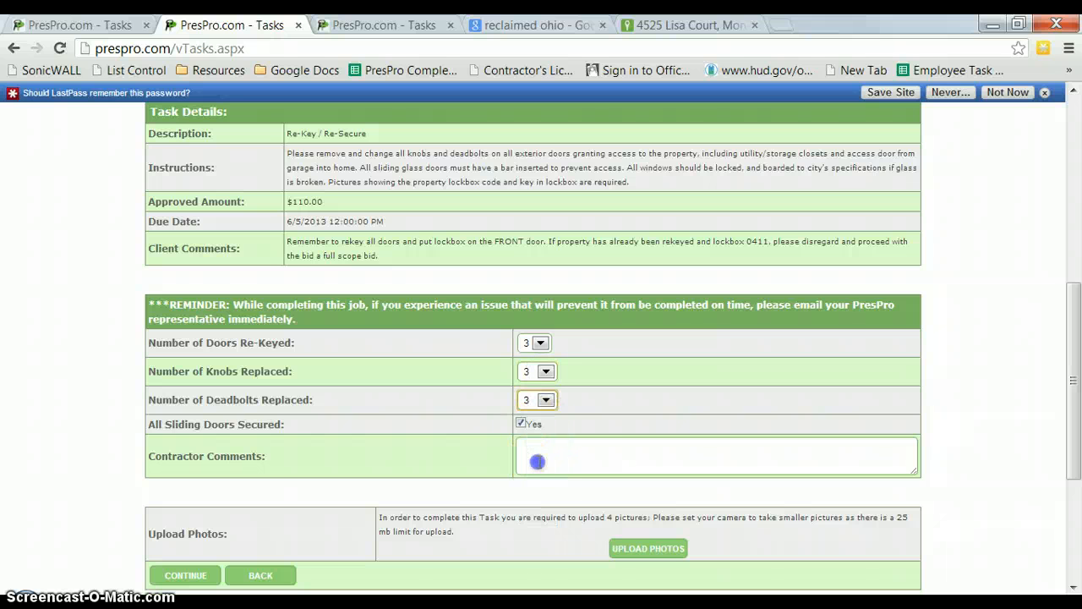
click(565, 454)
scroll(656, 483, down, 2)
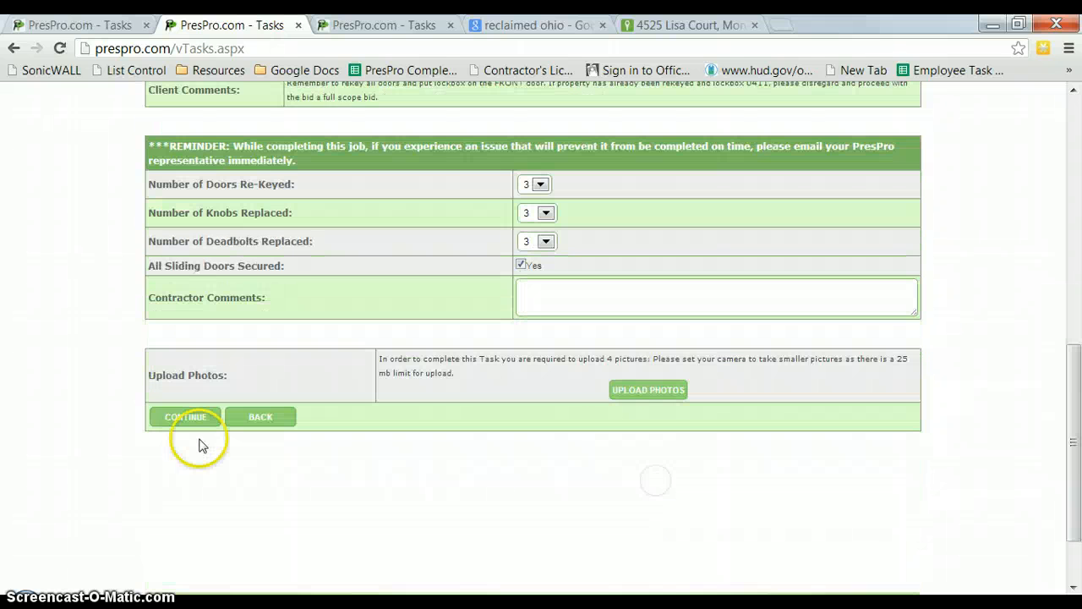
click(197, 418)
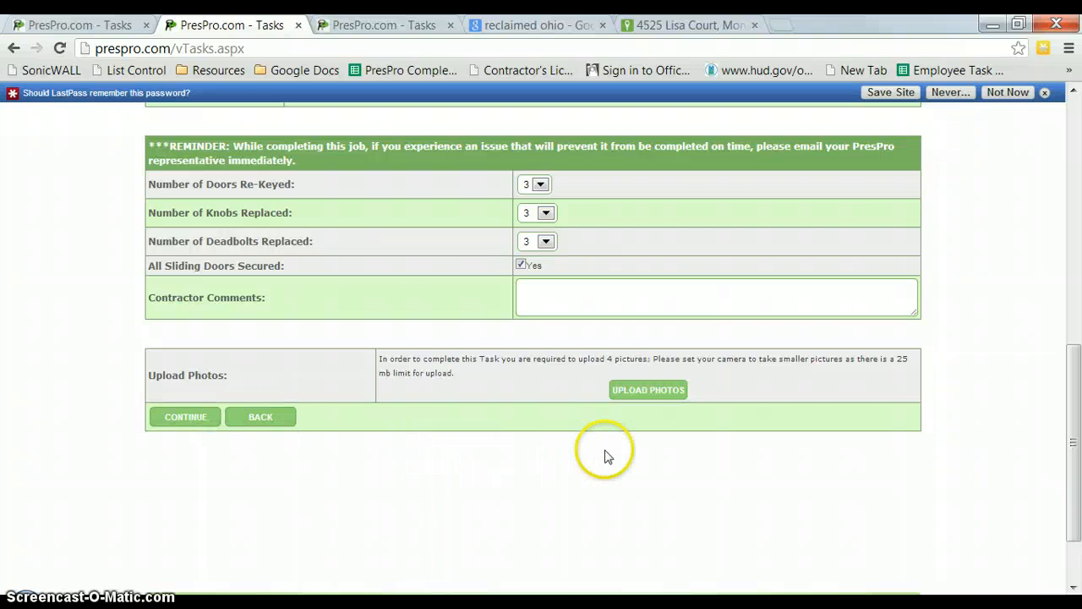
Step: Dismiss the empty photo uploader to reach the task's photo gallery
click(647, 392)
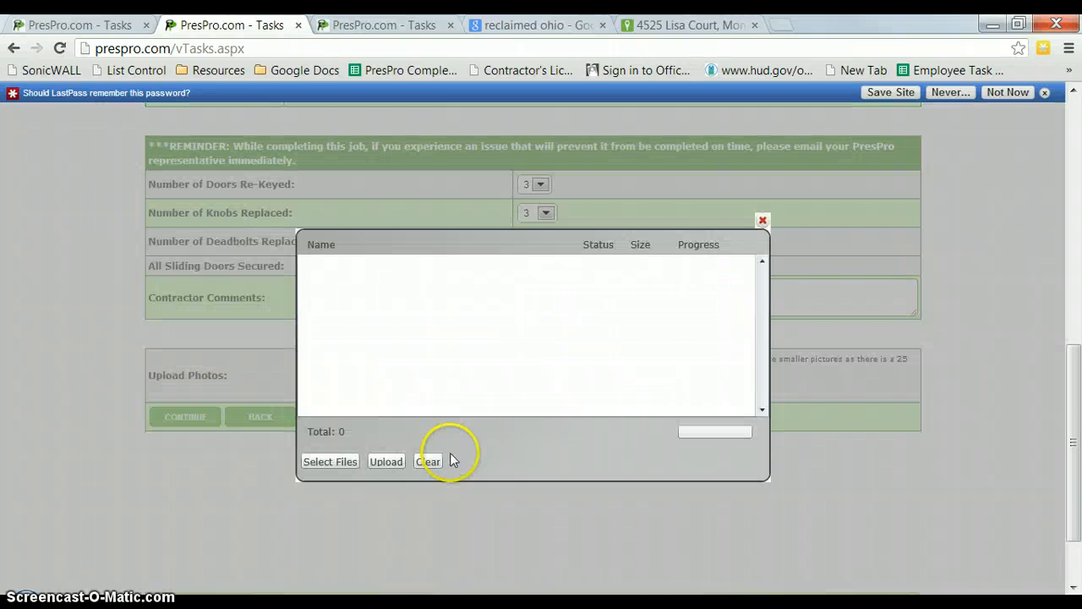
click(761, 221)
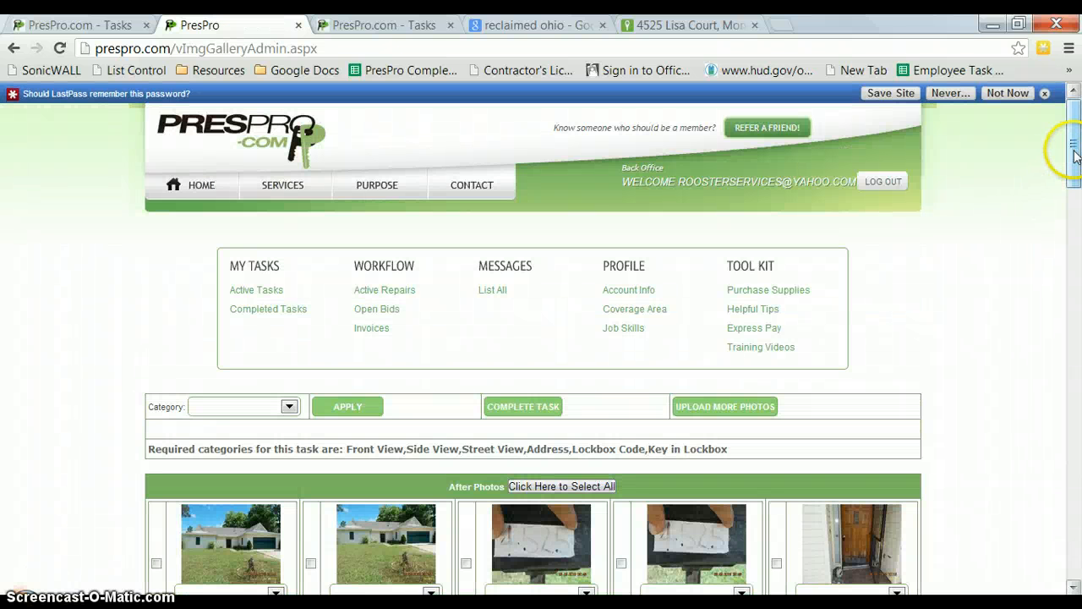
drag(1074, 154, 1073, 180)
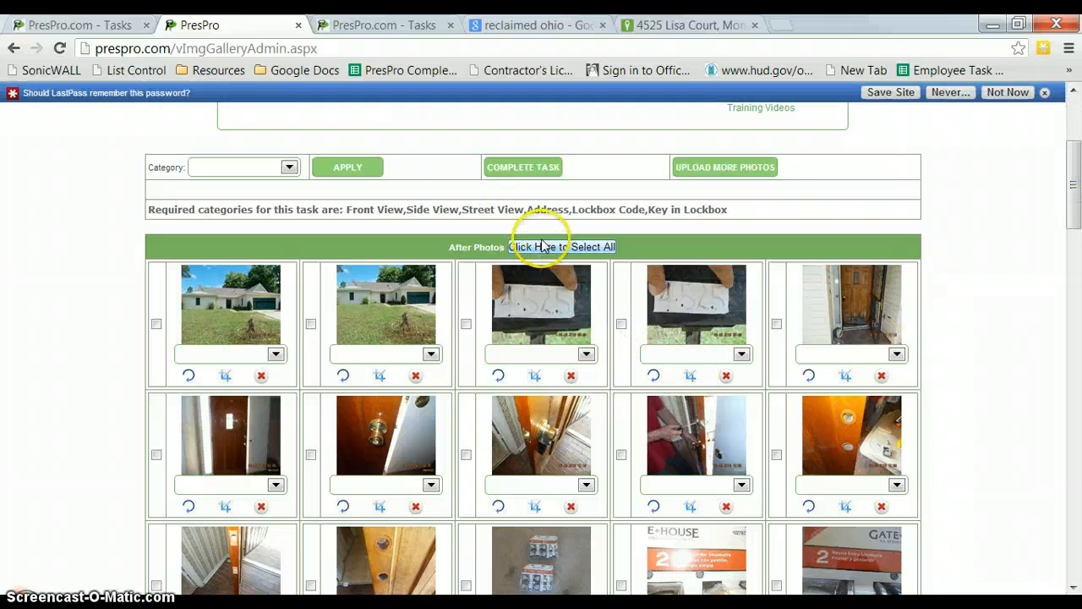
Step: Apply the Other category to all checked after photos
click(289, 166)
drag(292, 225, 293, 239)
drag(292, 303, 289, 342)
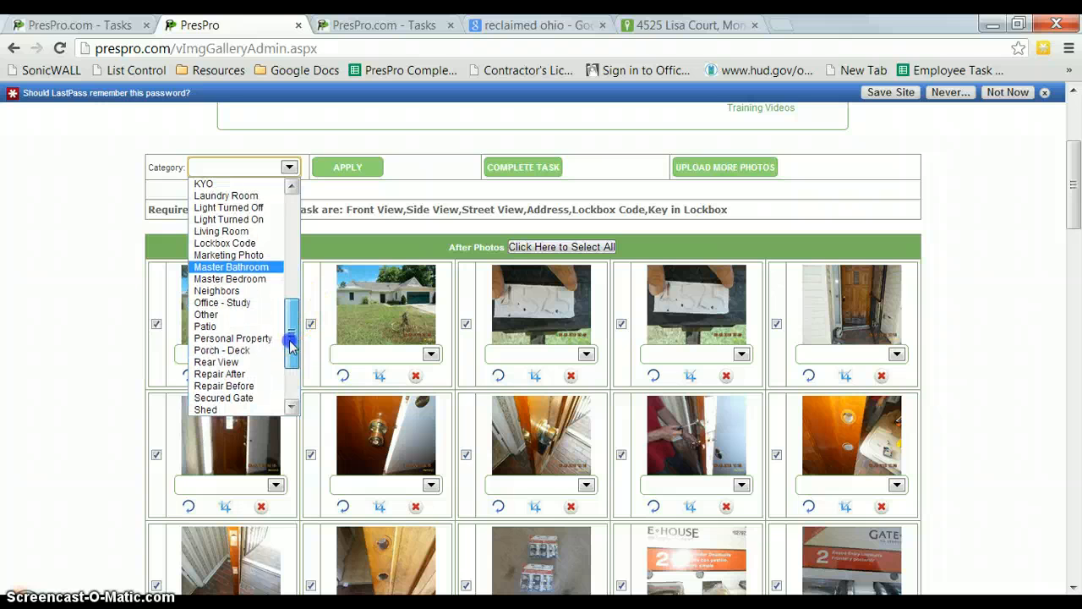
click(248, 314)
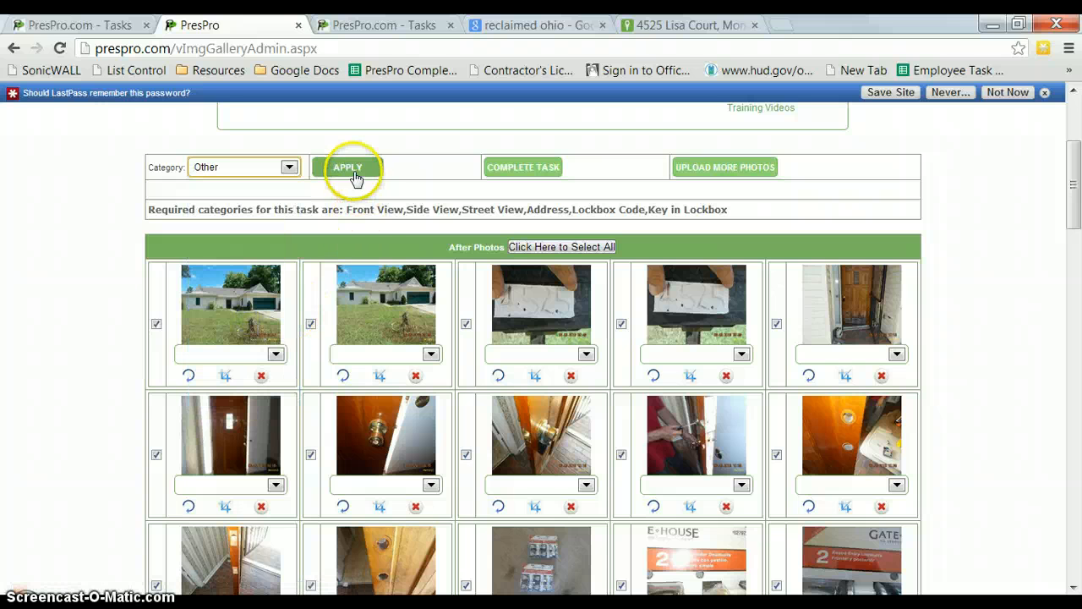
click(354, 169)
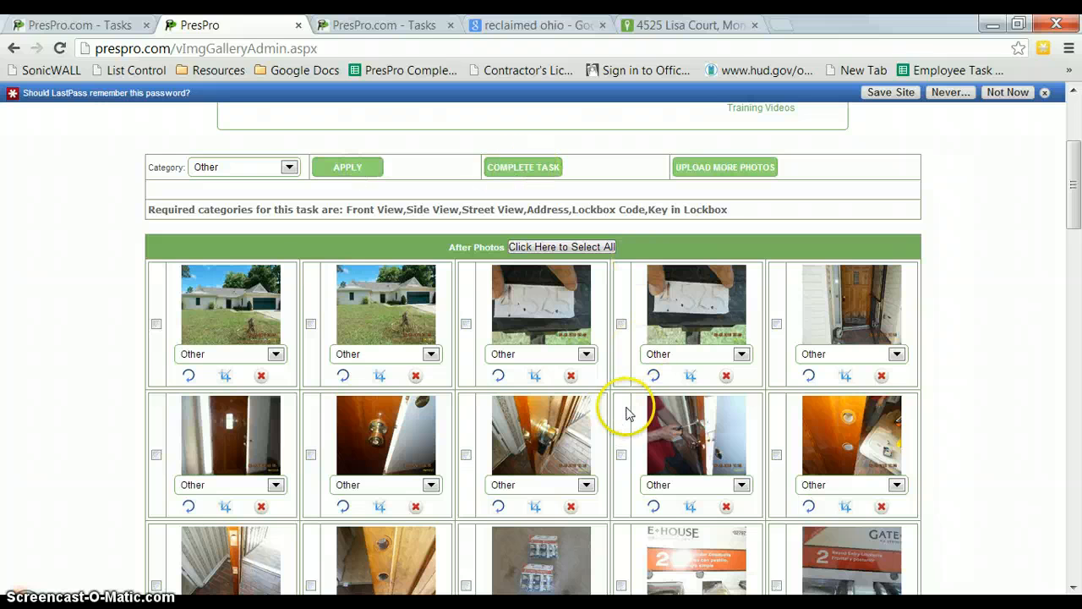
Step: Label the first house photo Front View, the second Street View, and the placard Address
click(275, 356)
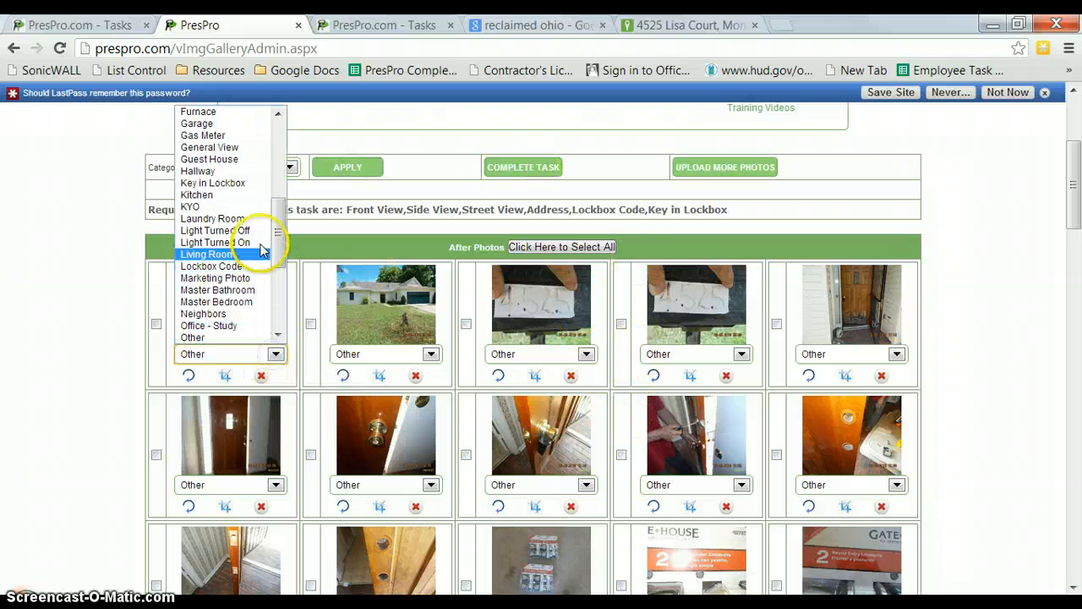
scroll(270, 271, up, 3)
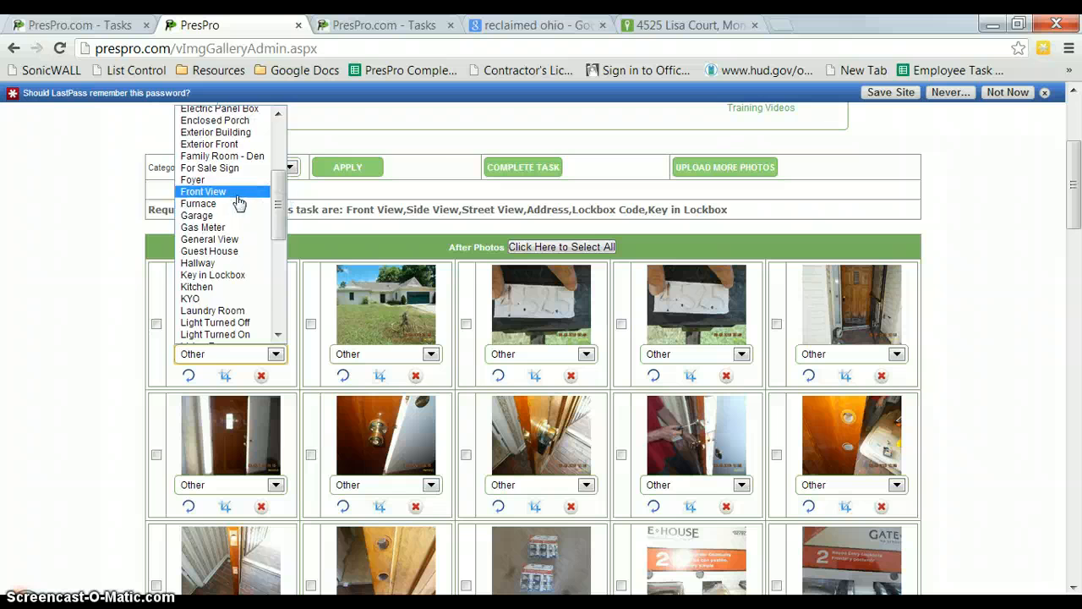
click(234, 192)
click(430, 354)
scroll(419, 254, down, 5)
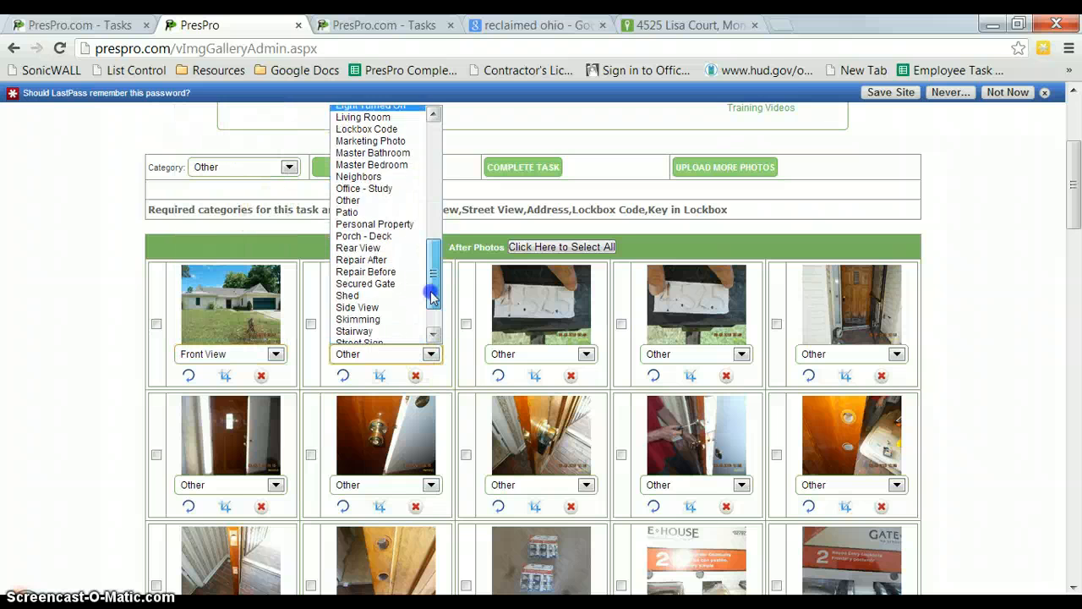
click(404, 302)
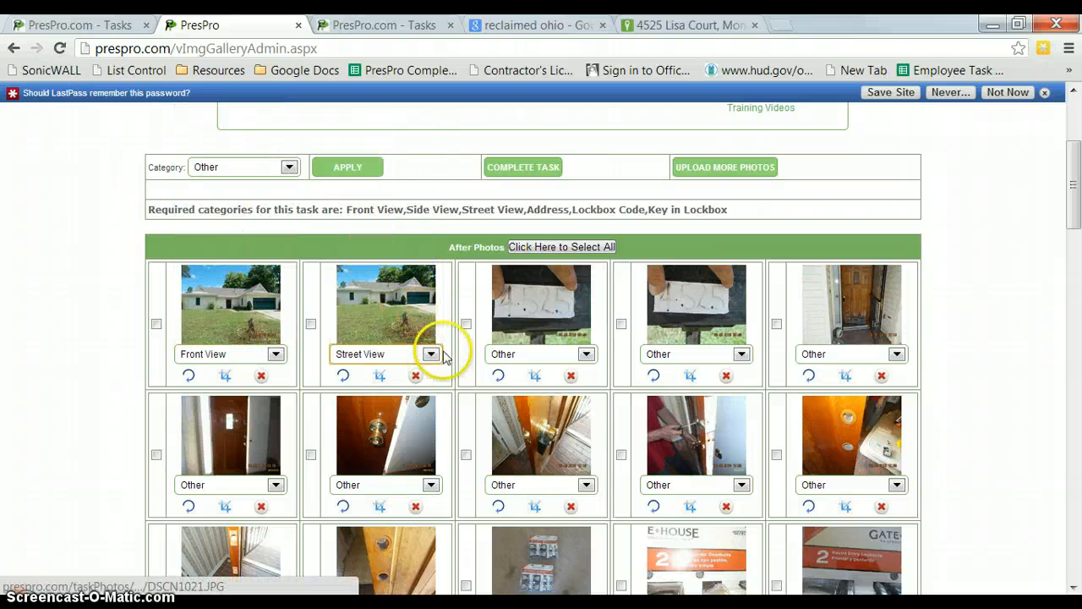
click(590, 356)
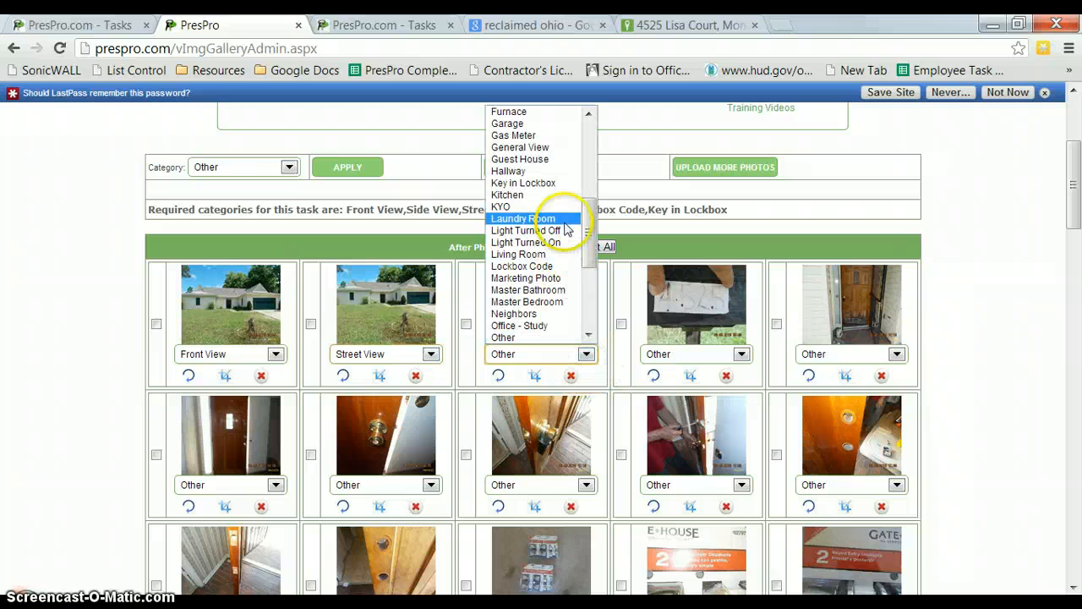
drag(587, 240, 587, 119)
click(515, 114)
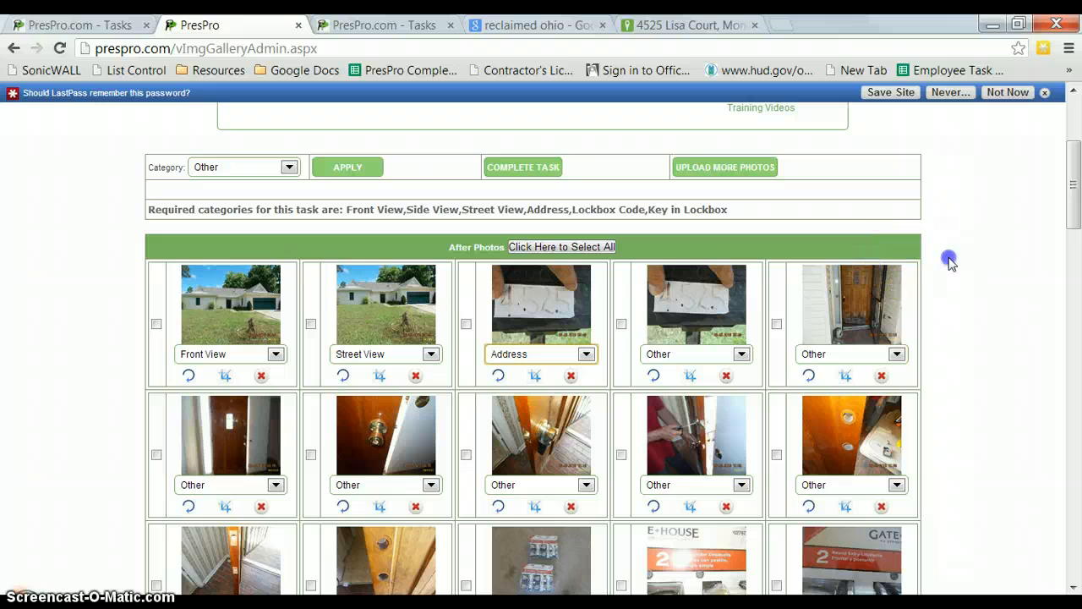
scroll(953, 259, down, 1)
Step: Label the dark door-edge photo Side View
scroll(948, 262, down, 4)
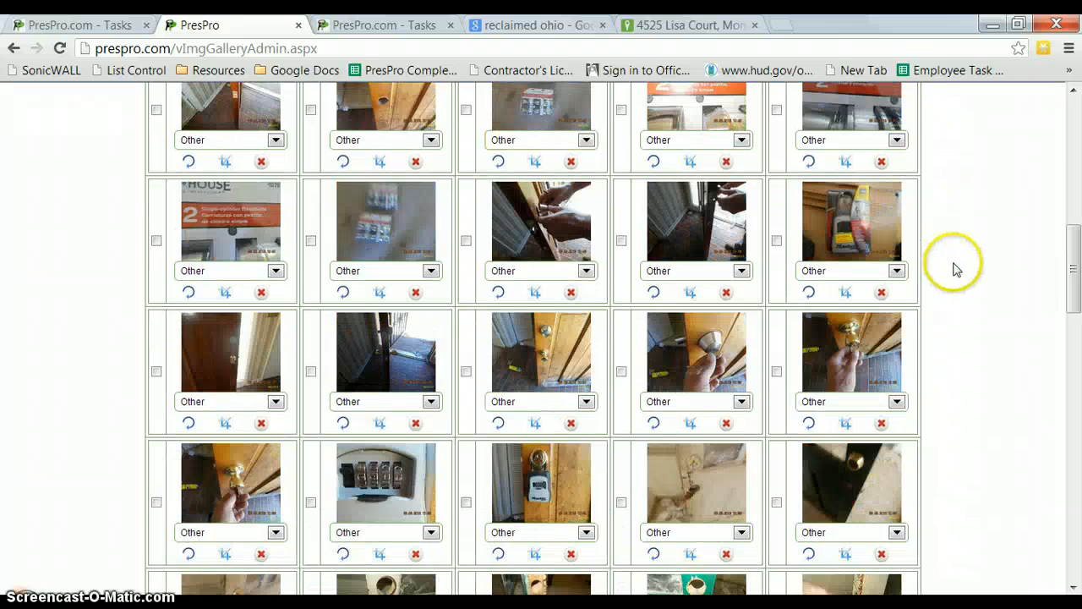
scroll(953, 269, up, 3)
scroll(955, 288, down, 5)
click(896, 452)
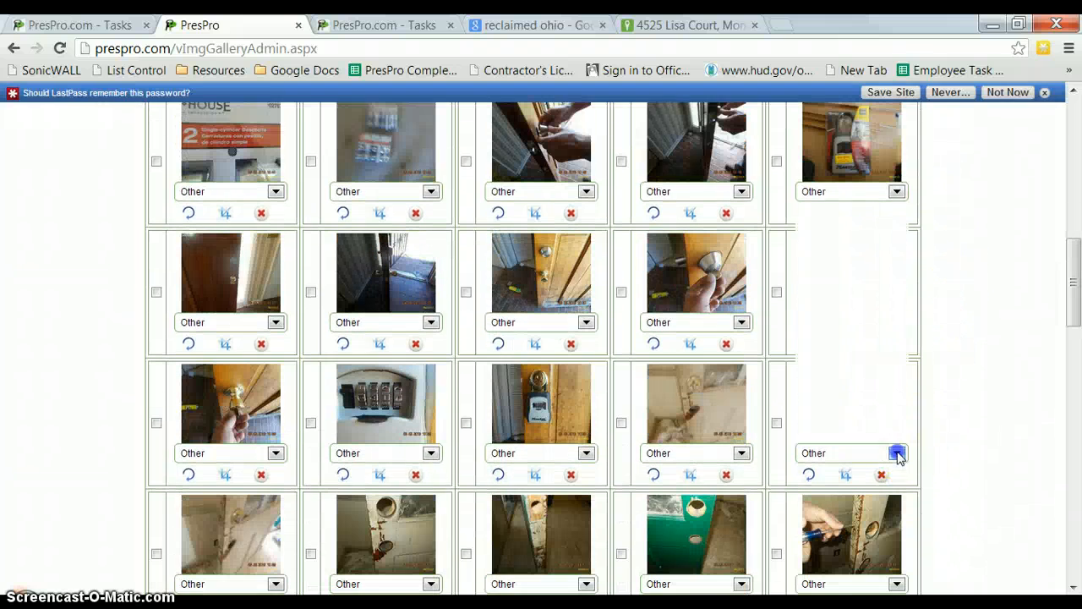
drag(902, 380, 904, 414)
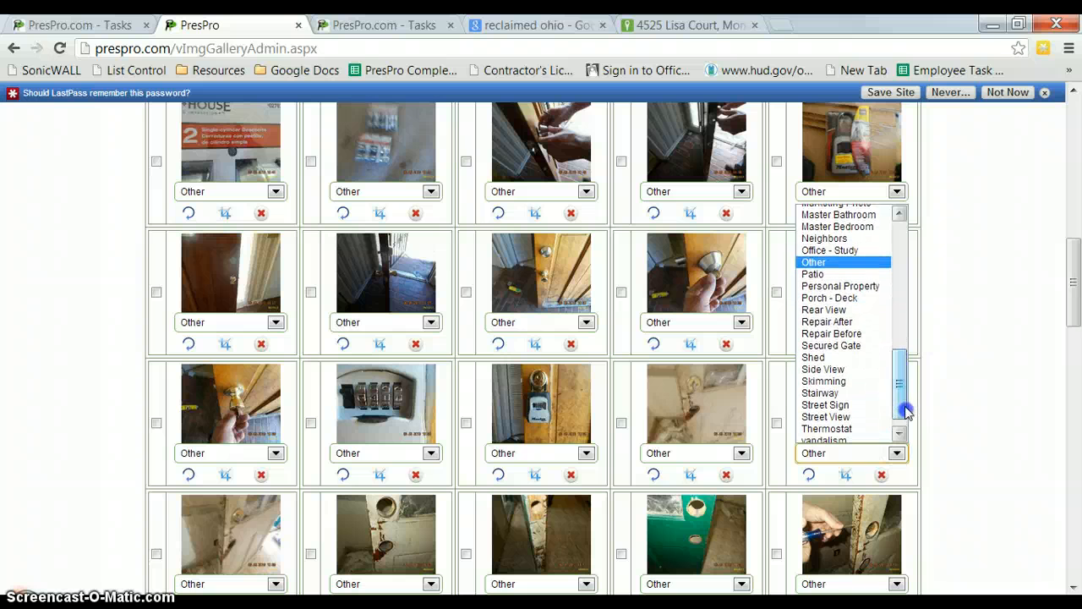
click(858, 376)
Step: Label the combination lock photo Lockbox Code
scroll(1063, 253, up, 5)
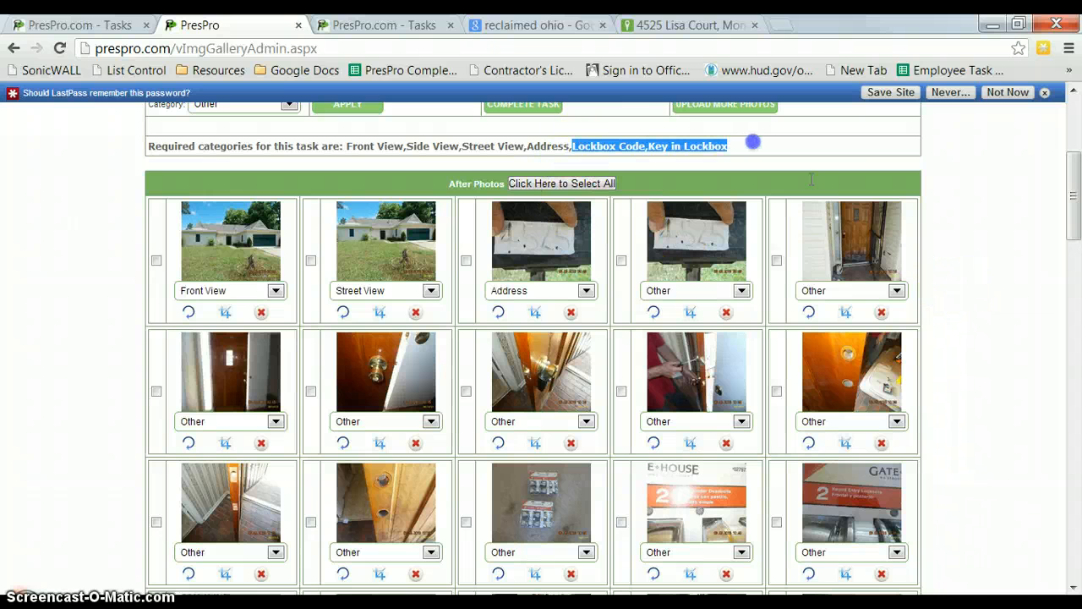
scroll(961, 295, down, 5)
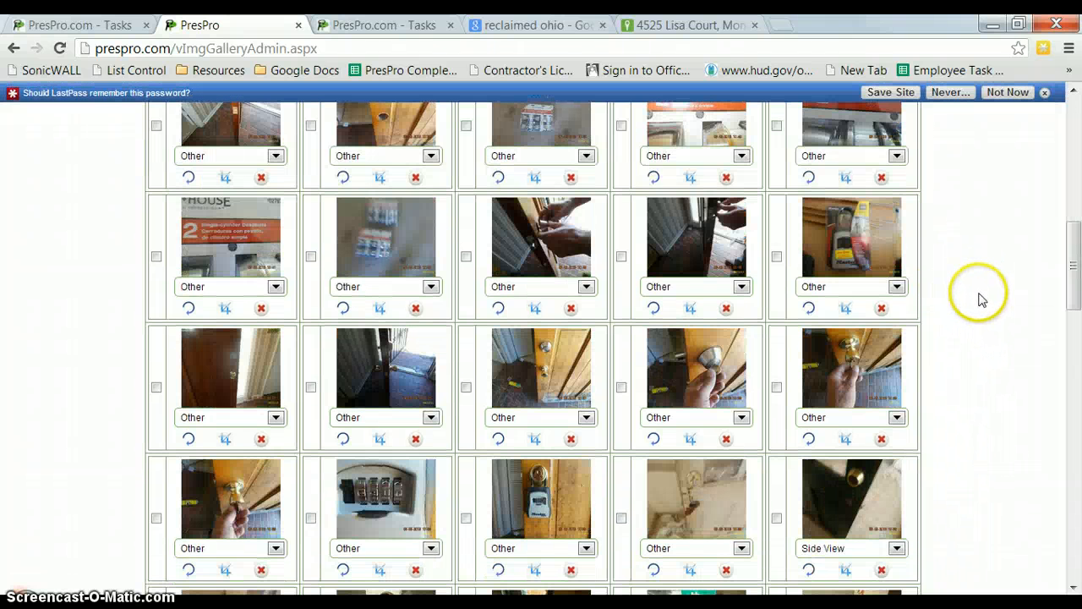
click(430, 548)
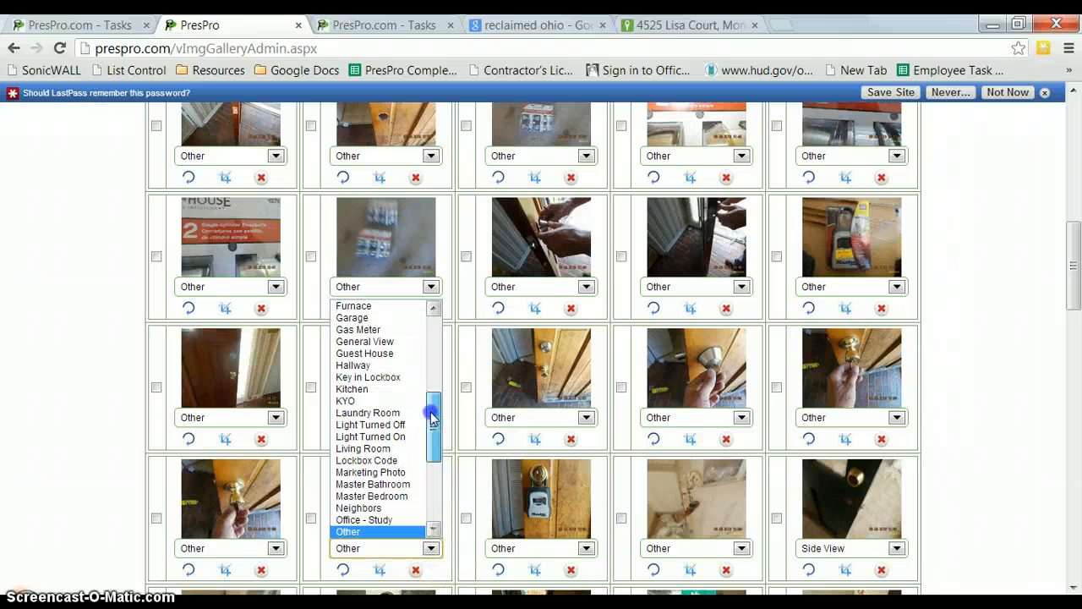
scroll(427, 410, down, 2)
click(400, 407)
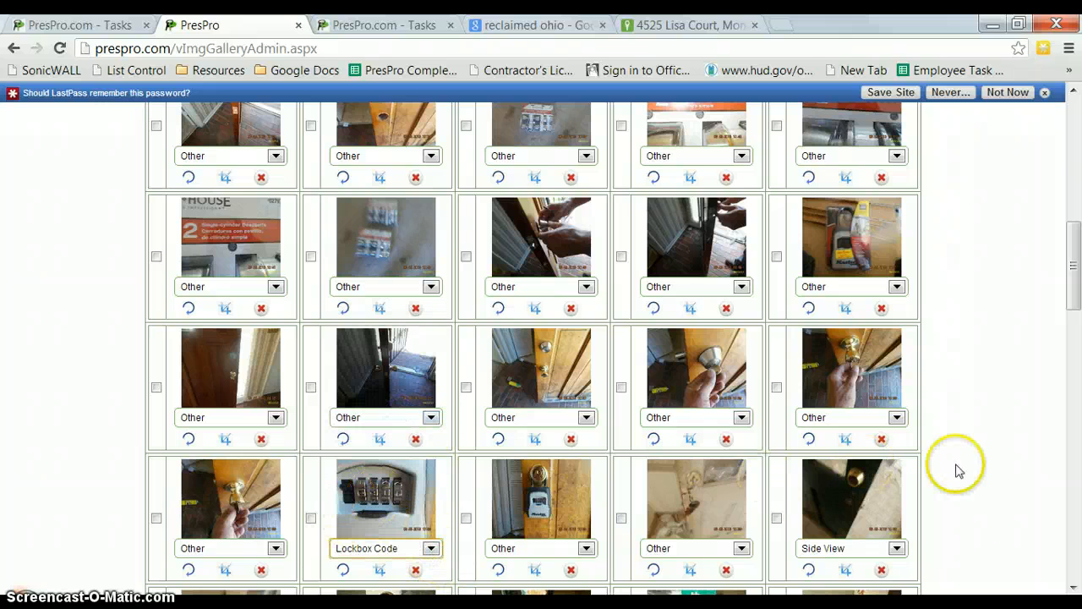
Step: Label the lockbox-on-door photo Key in Lockbox and return to the top of the gallery
scroll(981, 466, down, 3)
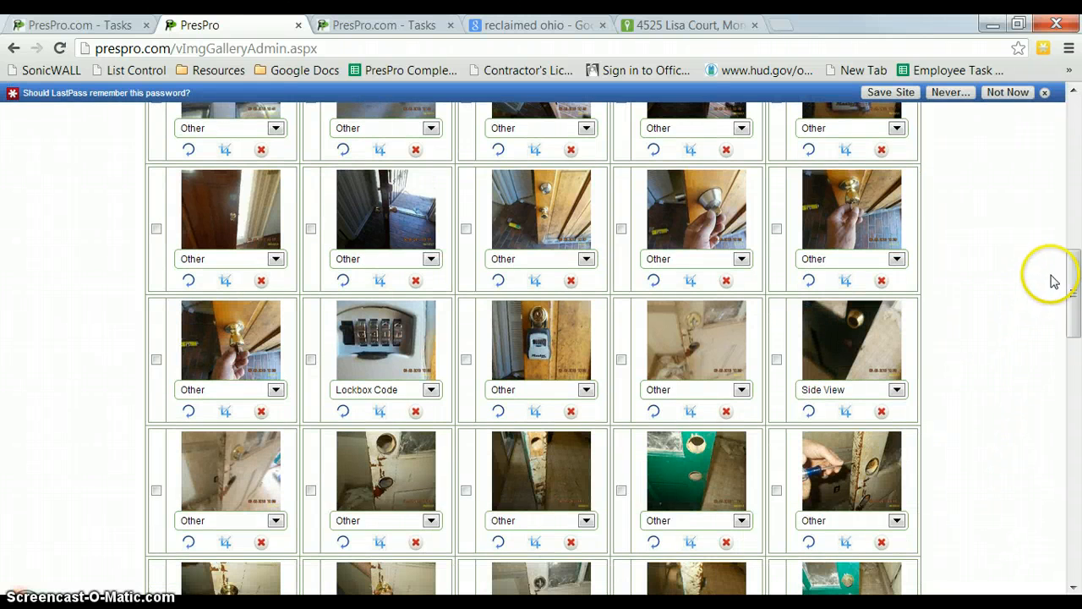
drag(1071, 300, 1043, 281)
scroll(1072, 468, down, 2)
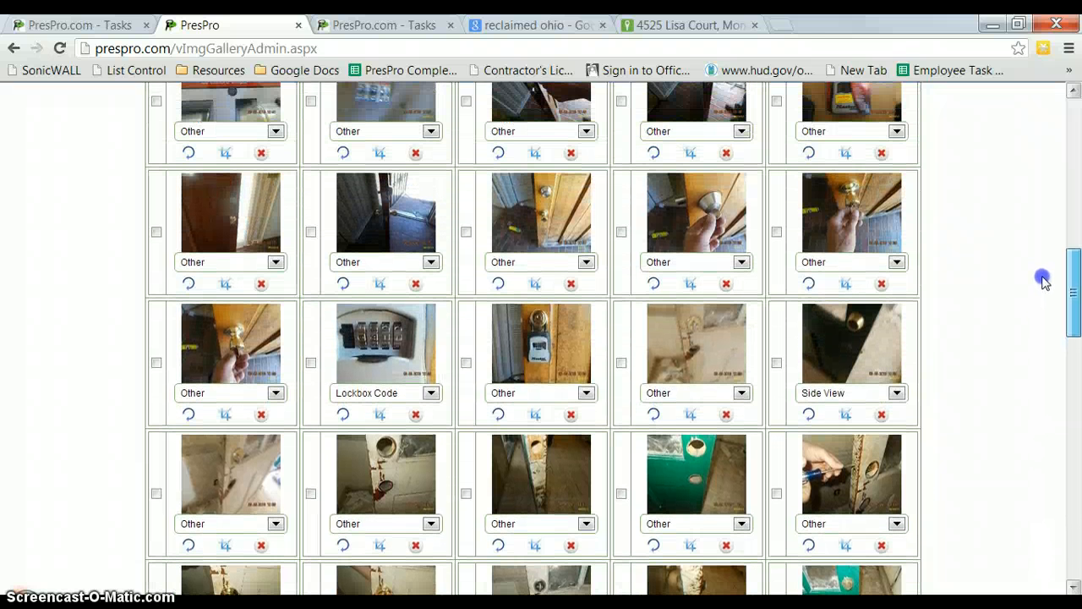
click(586, 393)
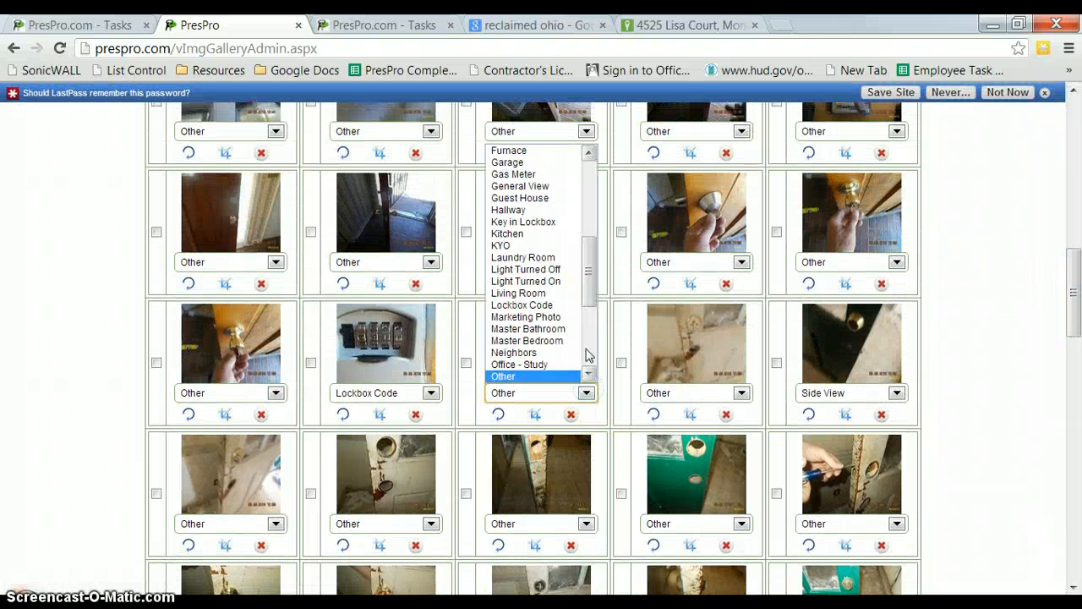
mouse_move(590, 300)
mouse_down()
mouse_move(587, 327)
mouse_move(594, 300)
mouse_up()
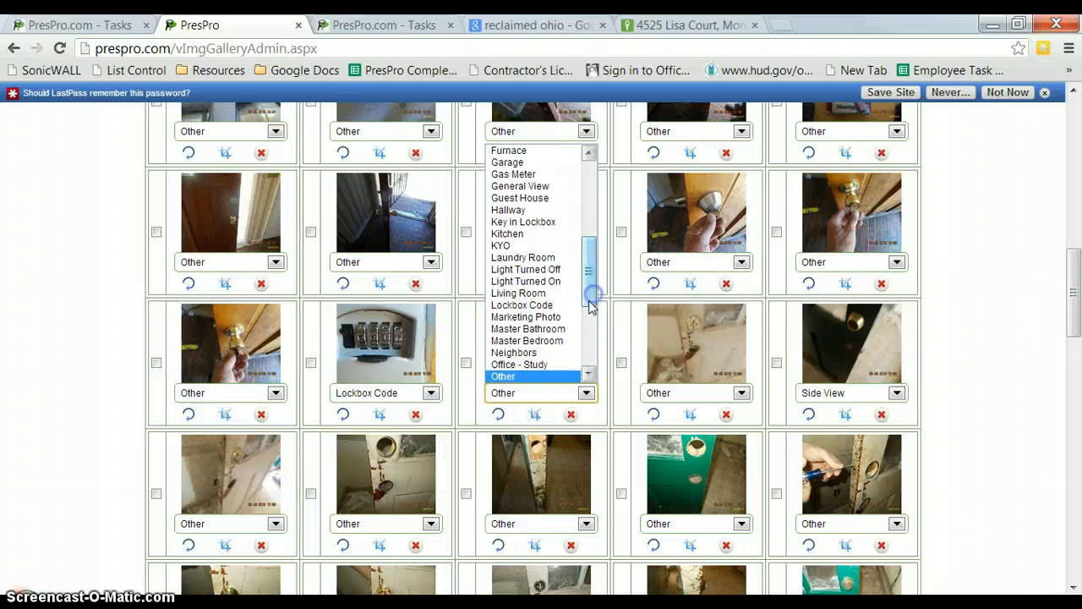
click(541, 222)
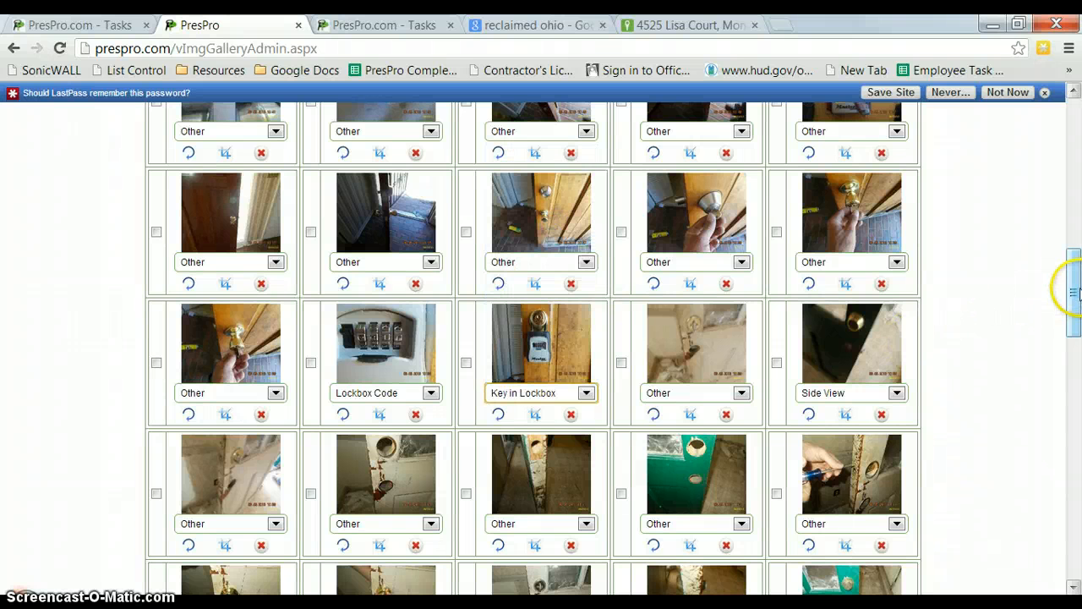
drag(1073, 291, 1072, 148)
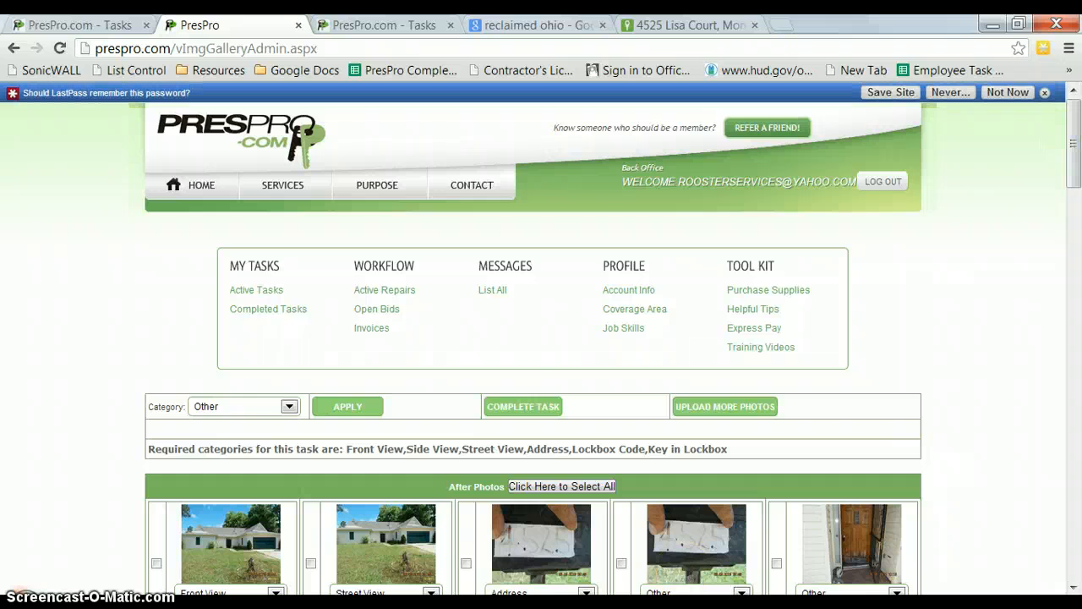
click(522, 406)
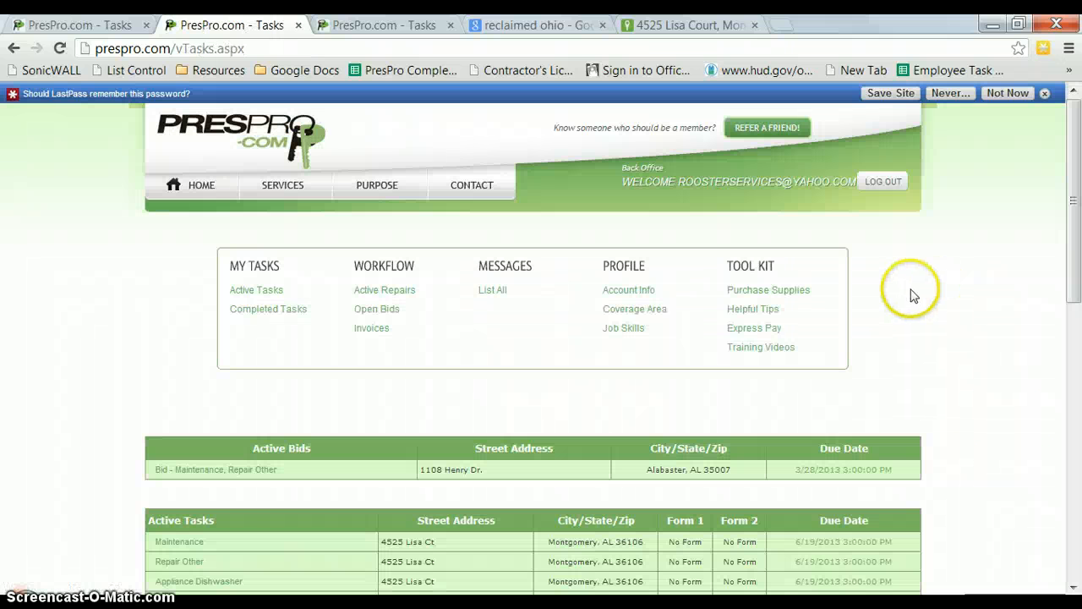
scroll(927, 310, down, 3)
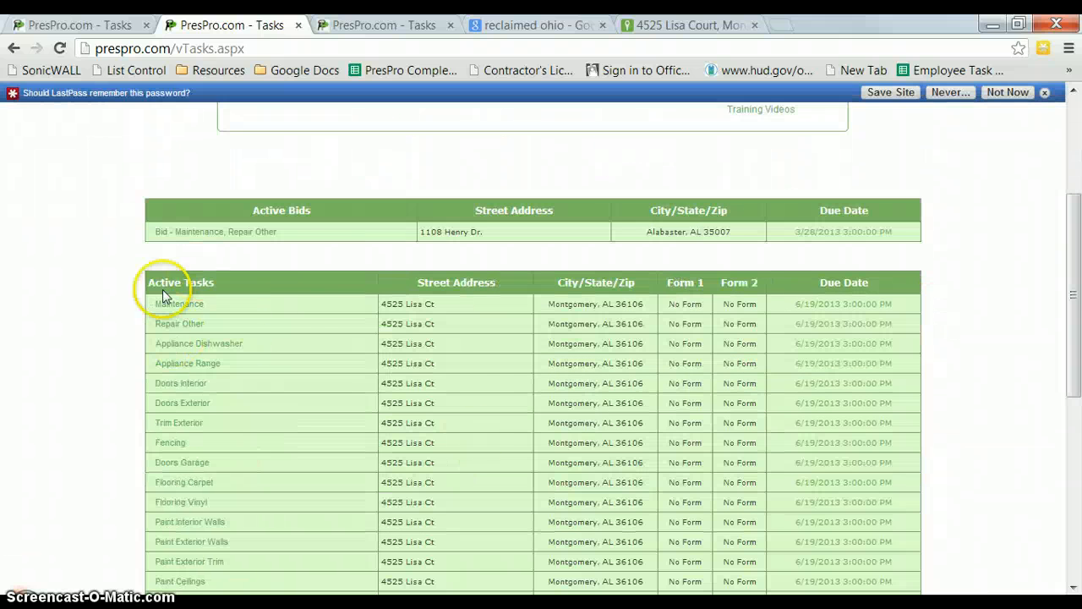
scroll(1004, 292, up, 2)
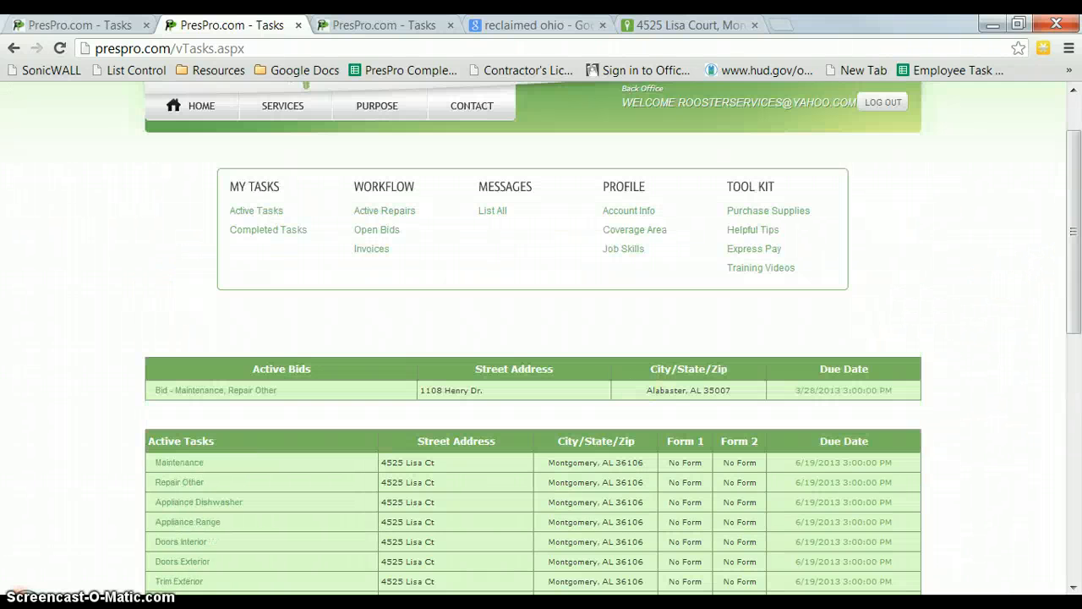